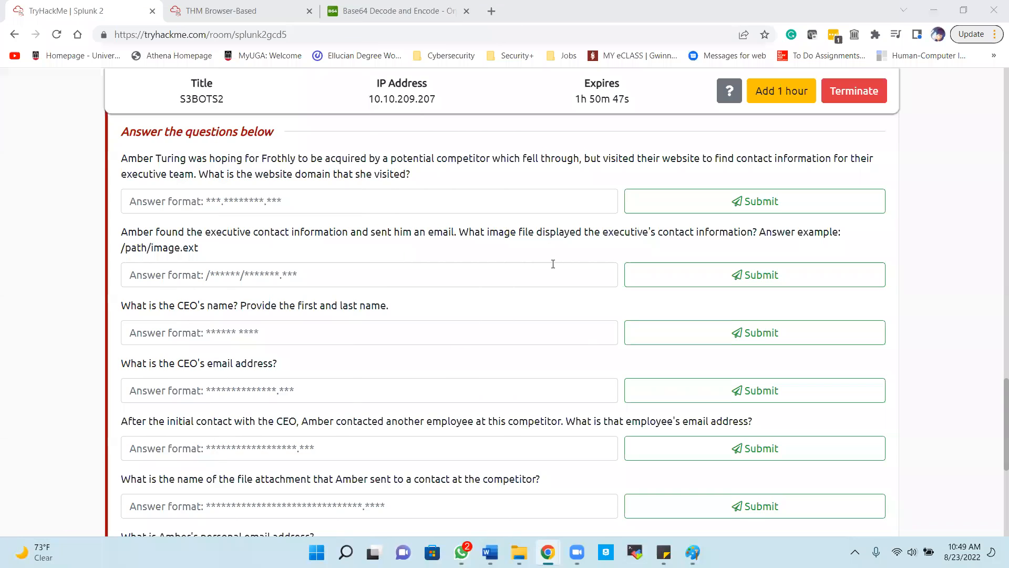
# - Read through Task 3's 100 series guidance, example search commands and the questions to answer
pyautogui.scroll(1, 199, 230)
pyautogui.scroll(-1, 199, 229)
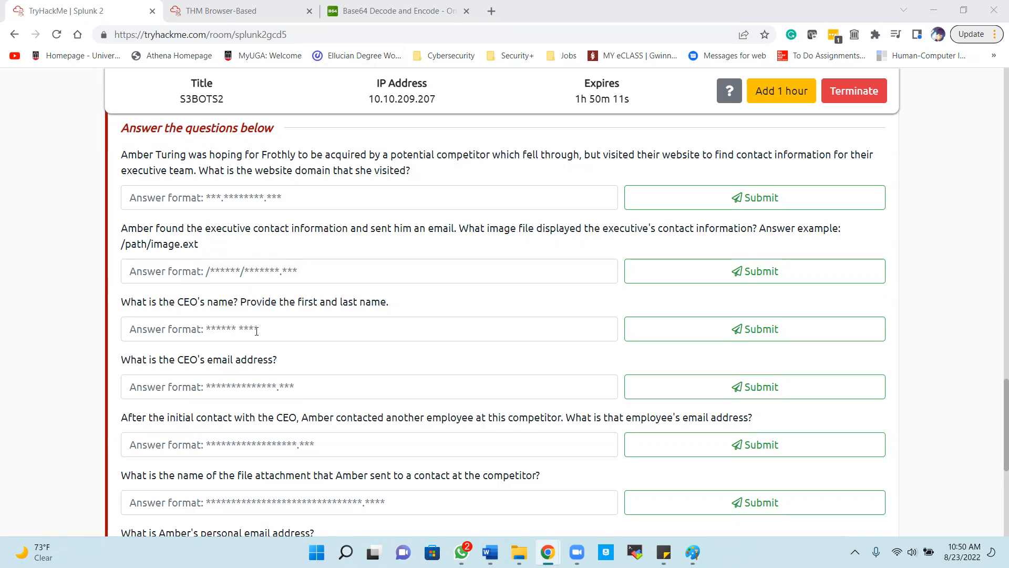
pyautogui.scroll(10, 301, 338)
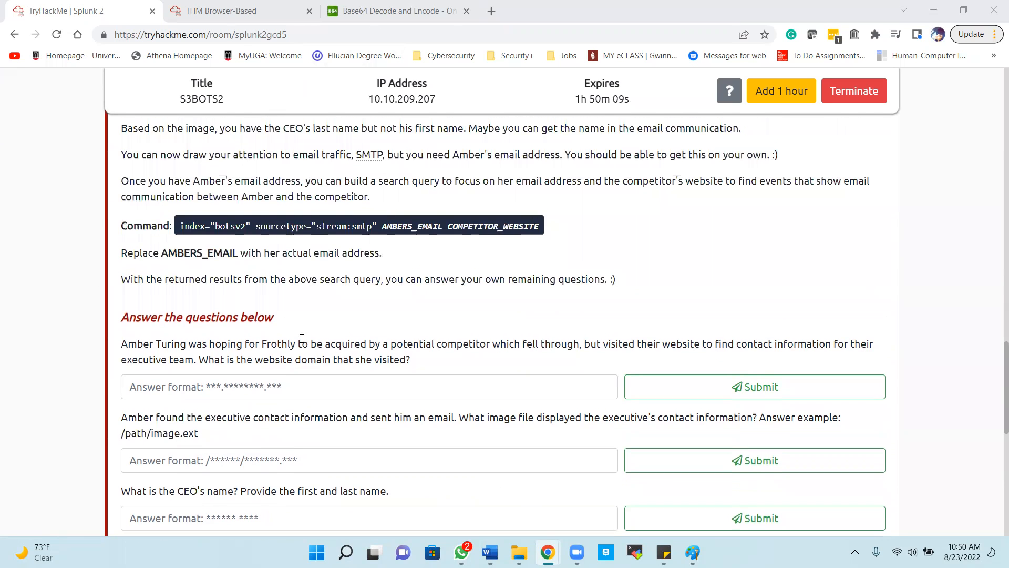
pyautogui.scroll(2, 301, 338)
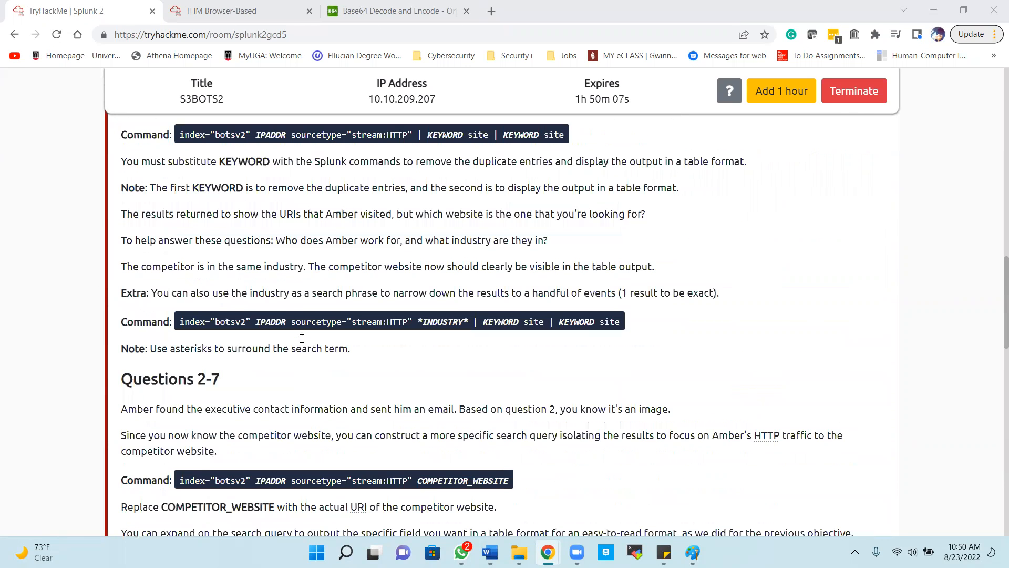
pyautogui.scroll(4, 301, 338)
pyautogui.scroll(5, 302, 338)
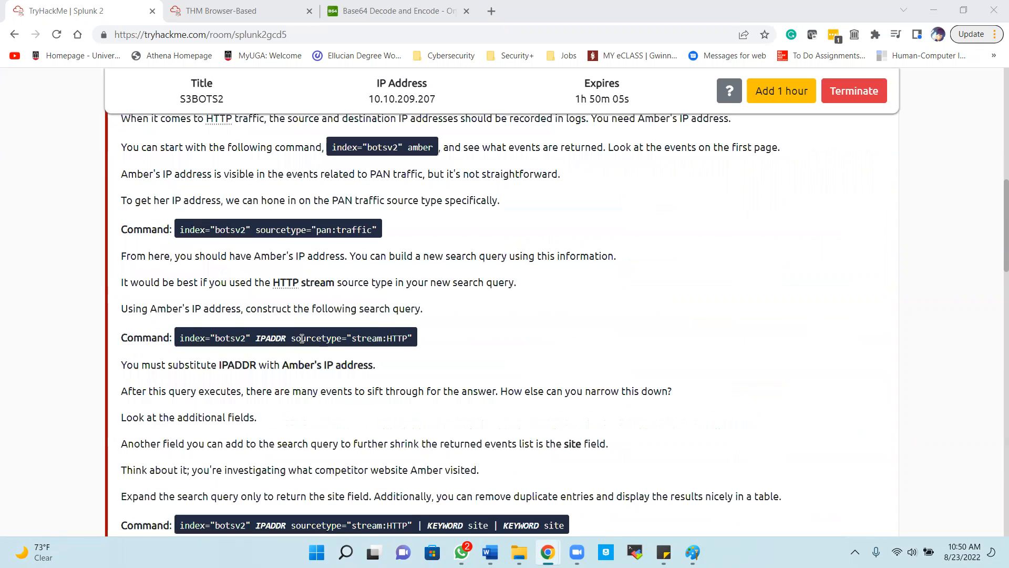
pyautogui.scroll(4, 302, 338)
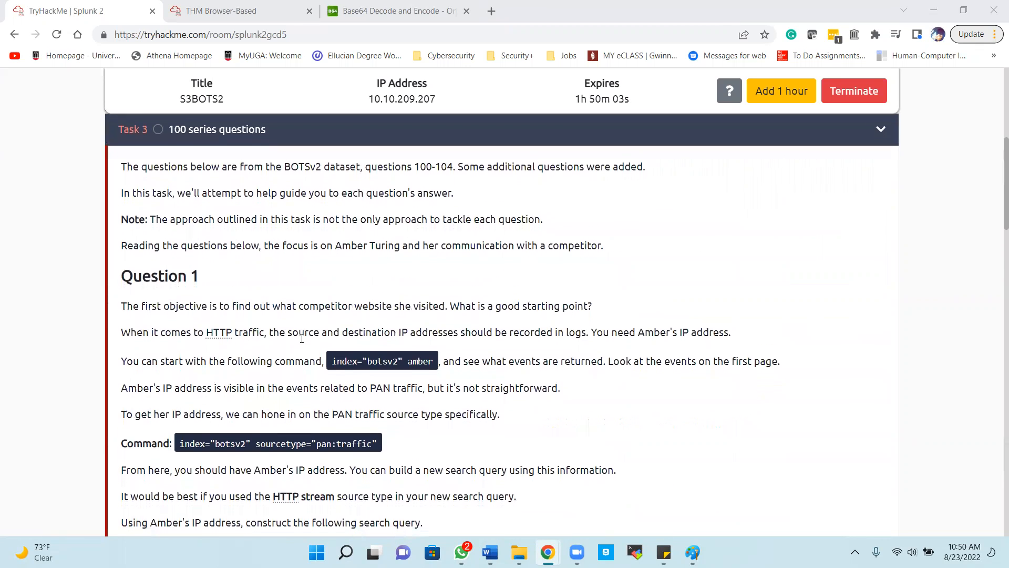
pyautogui.scroll(-7, 302, 338)
pyautogui.scroll(-10, 302, 338)
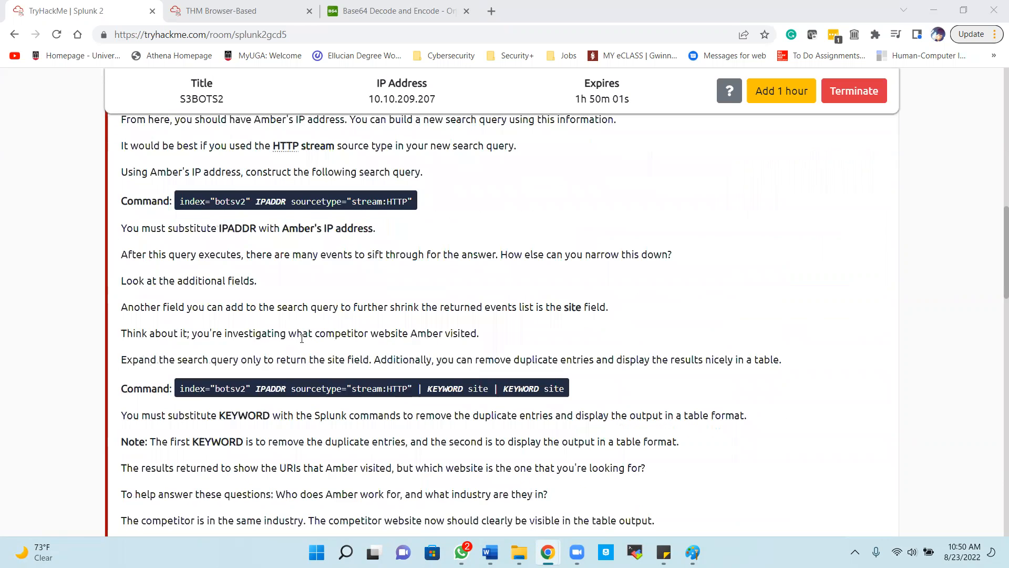
pyautogui.scroll(-5, 302, 338)
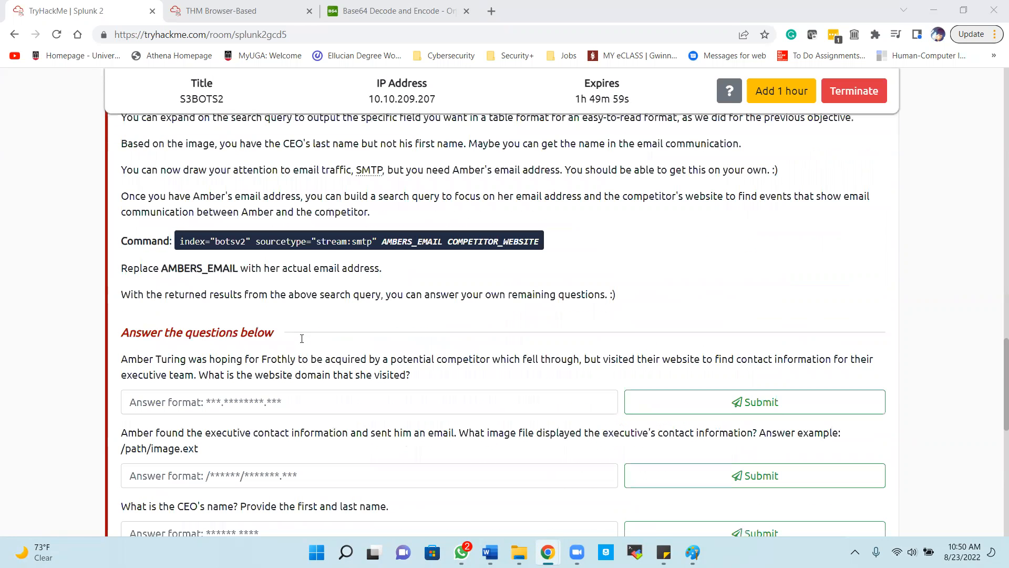
pyautogui.scroll(-3, 301, 338)
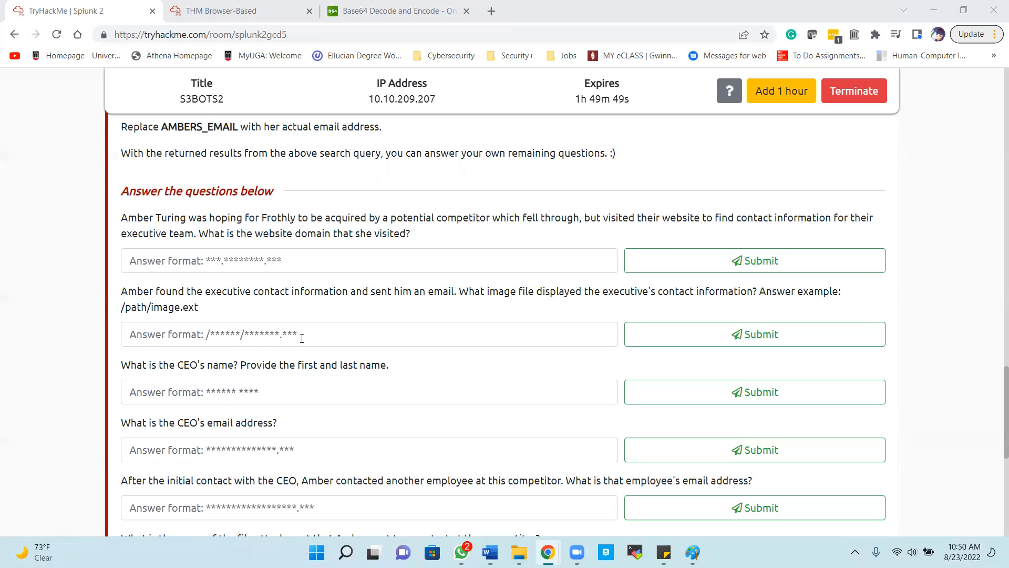
pyautogui.scroll(-1, 162, 211)
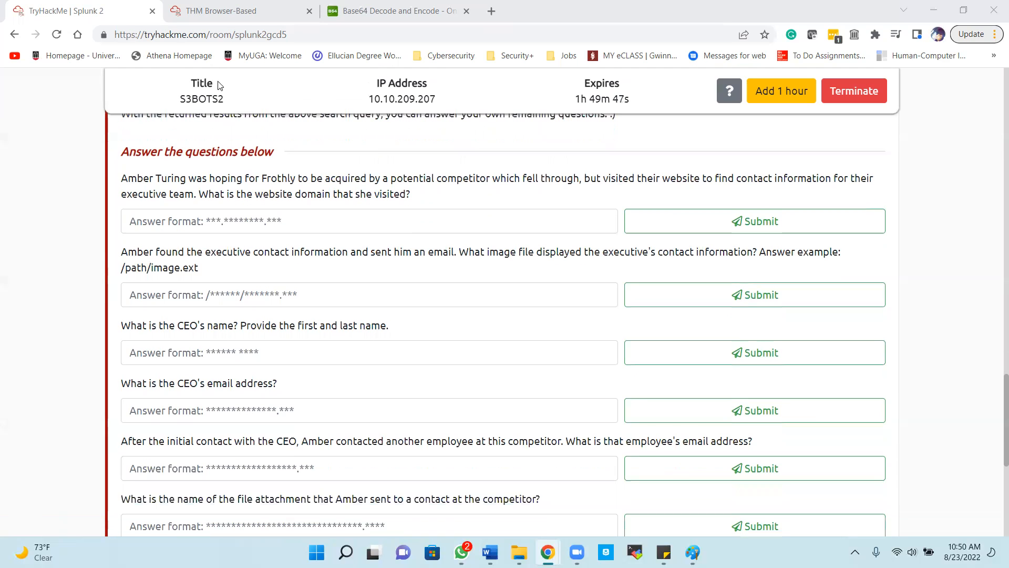
# - Switch to Splunk in the THM browser-based machine and run the search index="botsv2" over All time
pyautogui.click(238, 11)
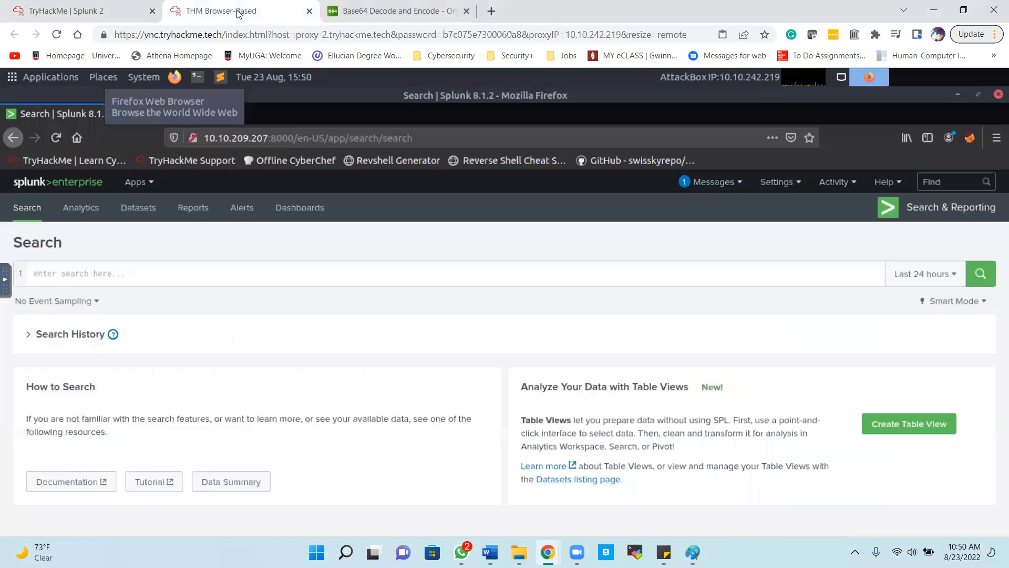
pyautogui.click(112, 17)
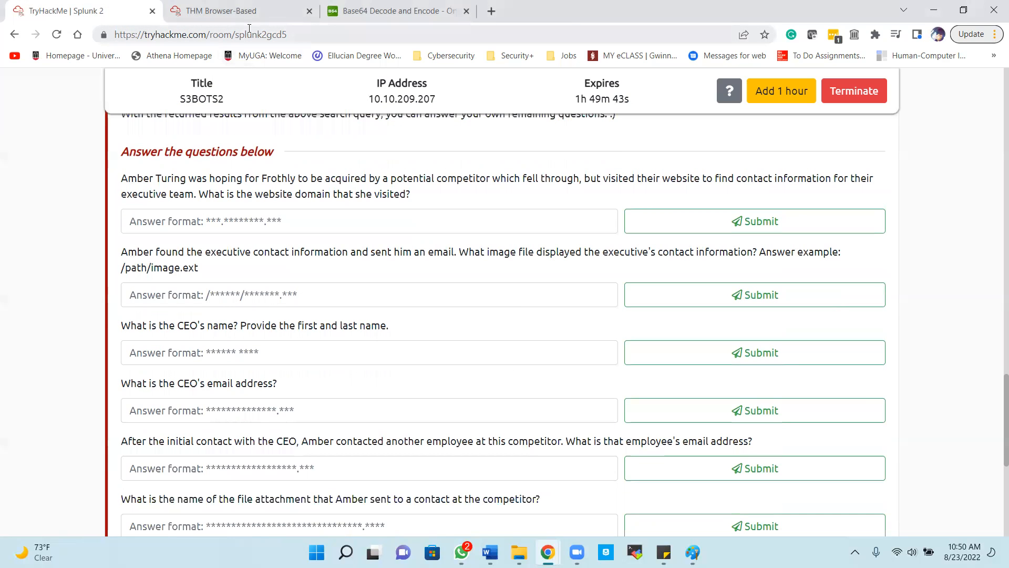
pyautogui.click(239, 12)
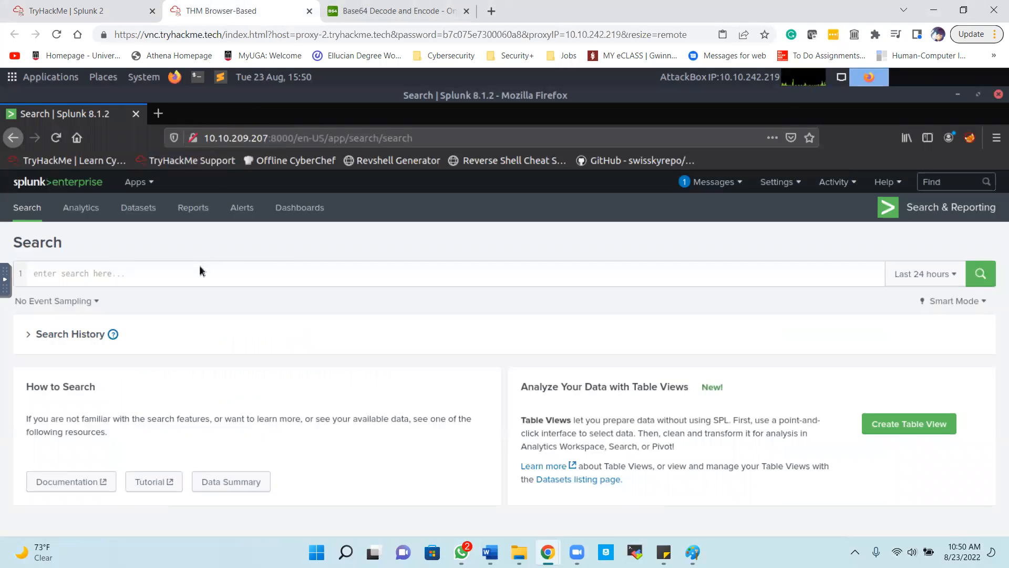
pyautogui.click(196, 268)
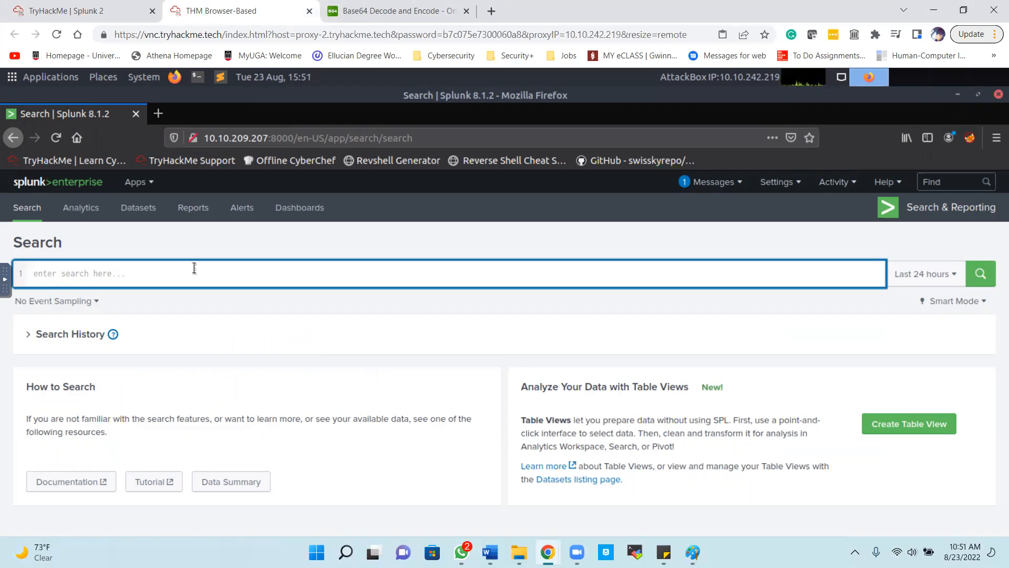
pyautogui.write('index=bots')
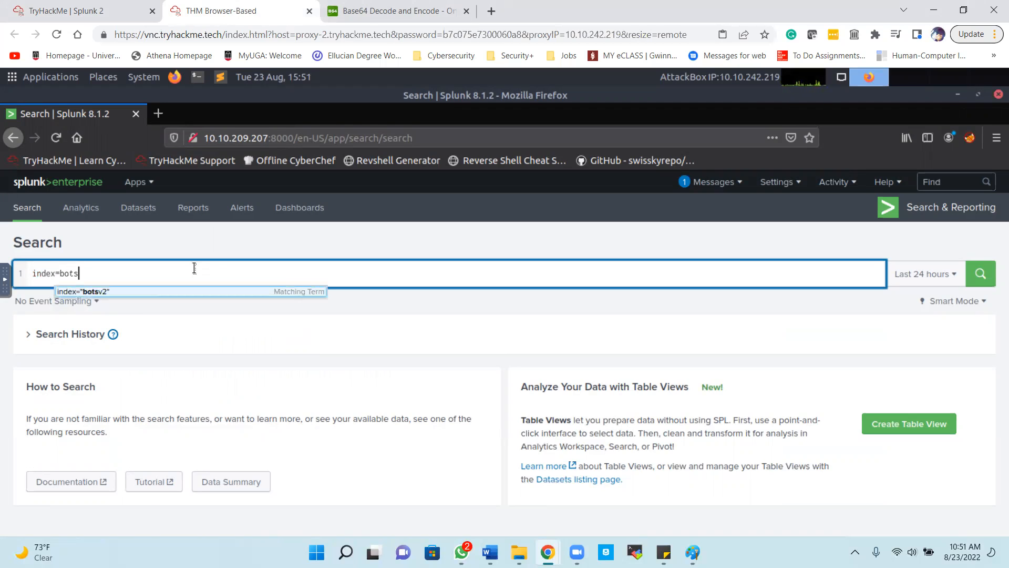
pyautogui.press('Return')
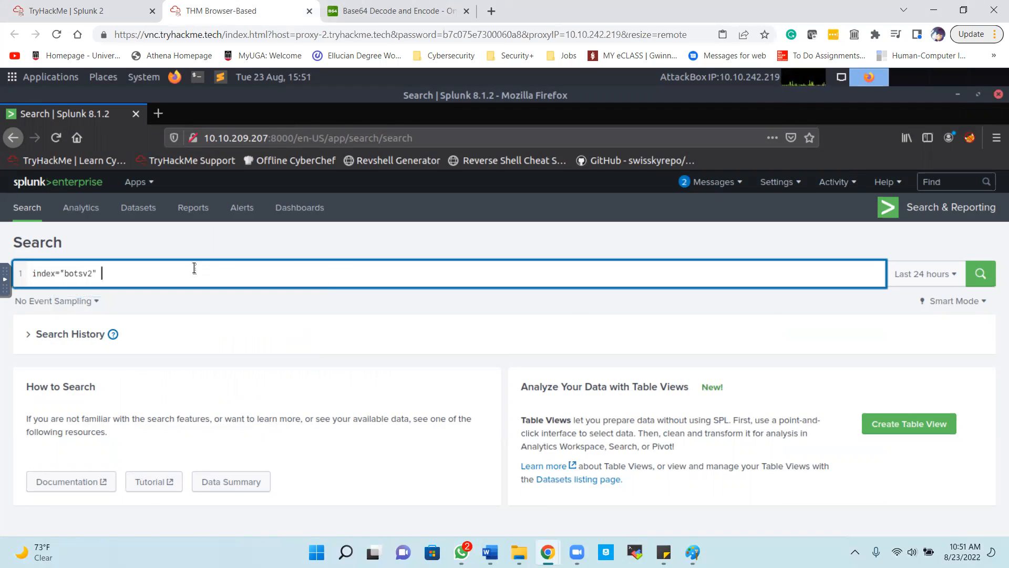
pyautogui.click(913, 277)
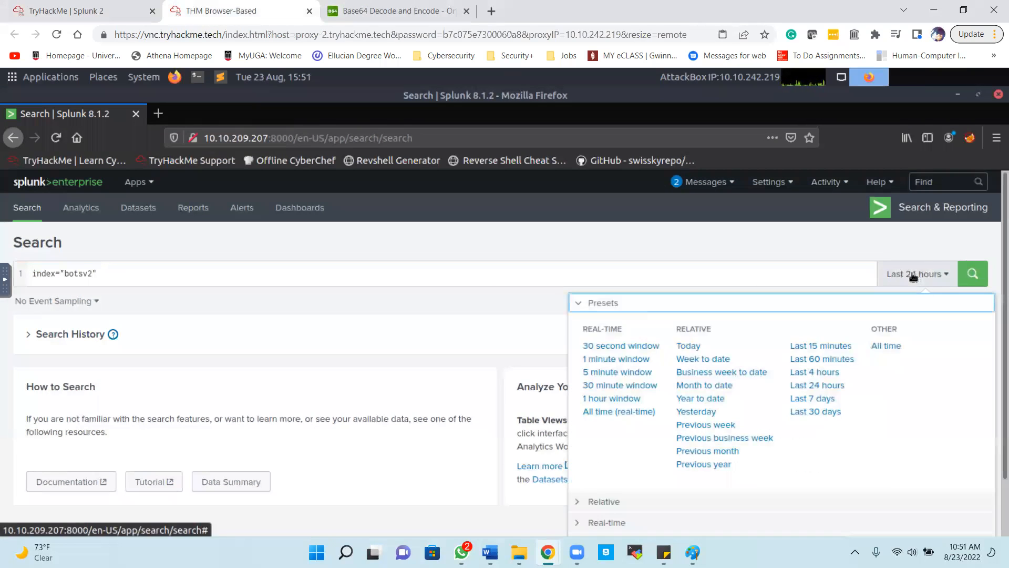
pyautogui.click(888, 349)
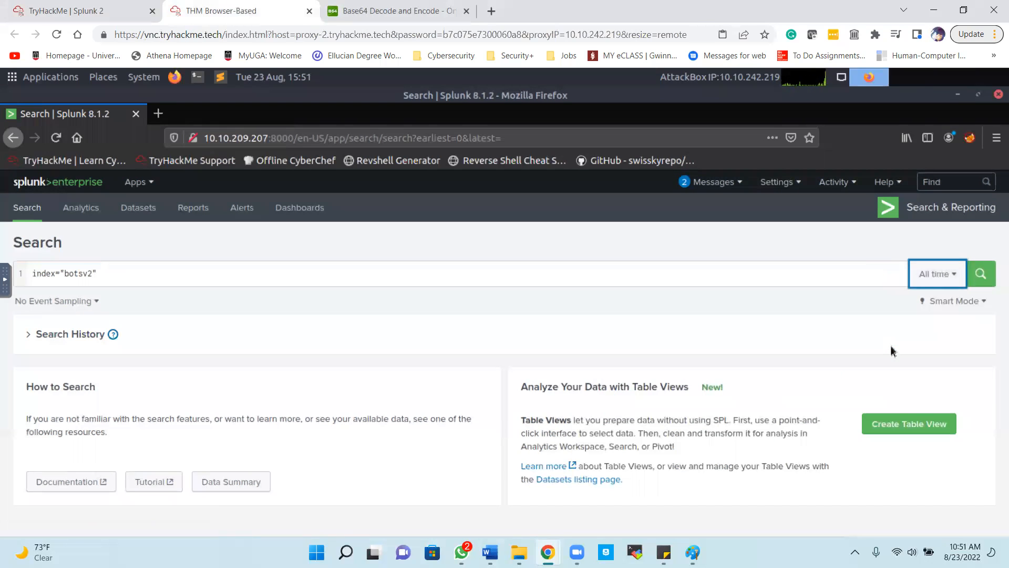
pyautogui.click(981, 273)
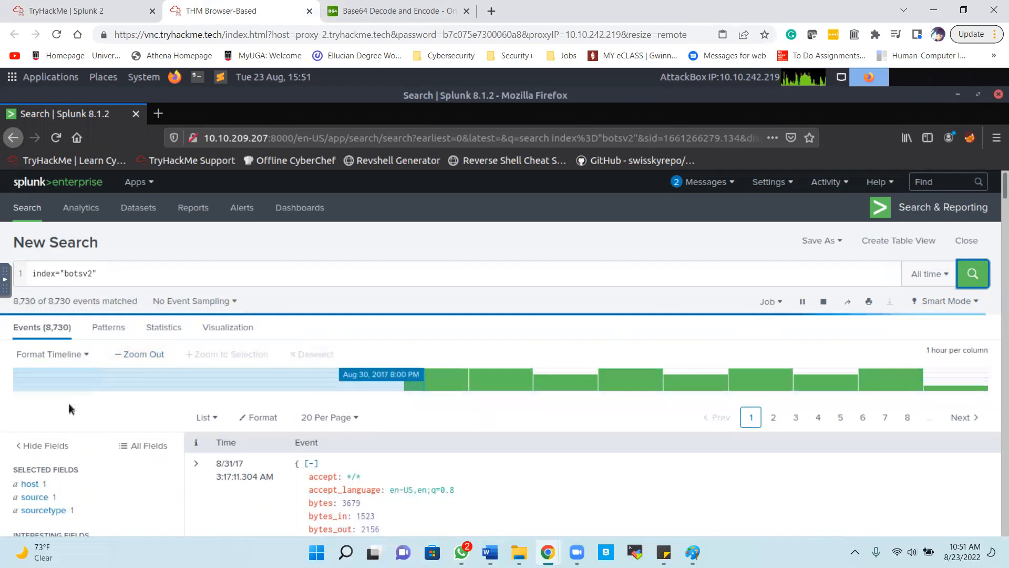
pyautogui.scroll(-4, 69, 409)
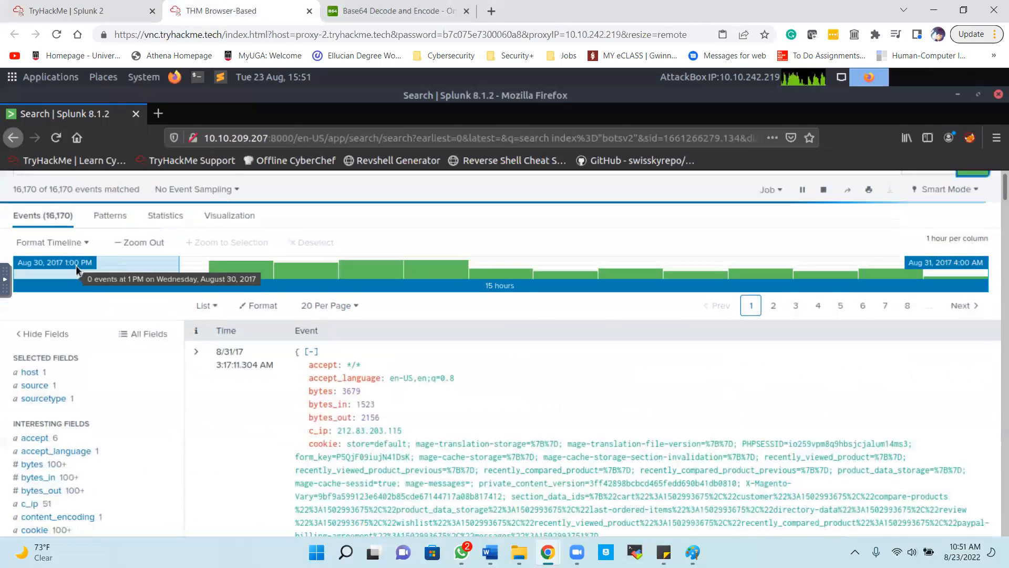
pyautogui.scroll(2, 76, 269)
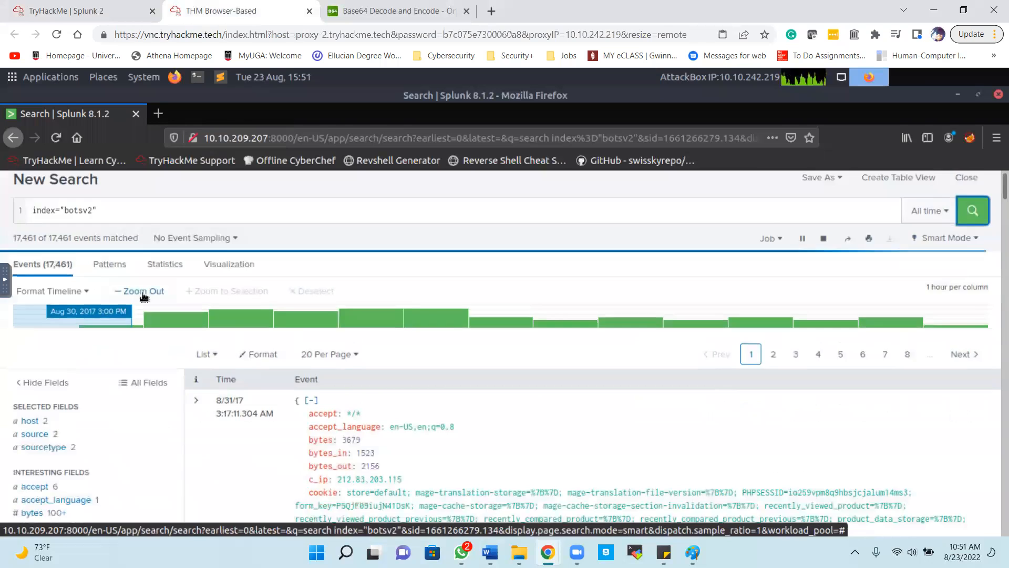
pyautogui.scroll(-2, 142, 297)
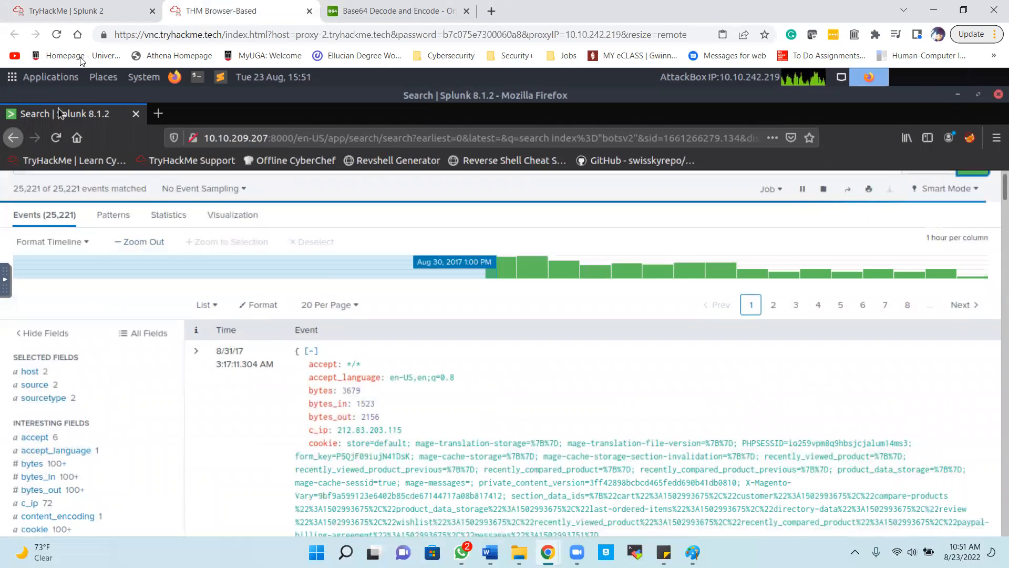
# - Check the first Task 3 question, and rerun the botsv2 search with the full name of the employee it mentions added as search terms
pyautogui.click(79, 11)
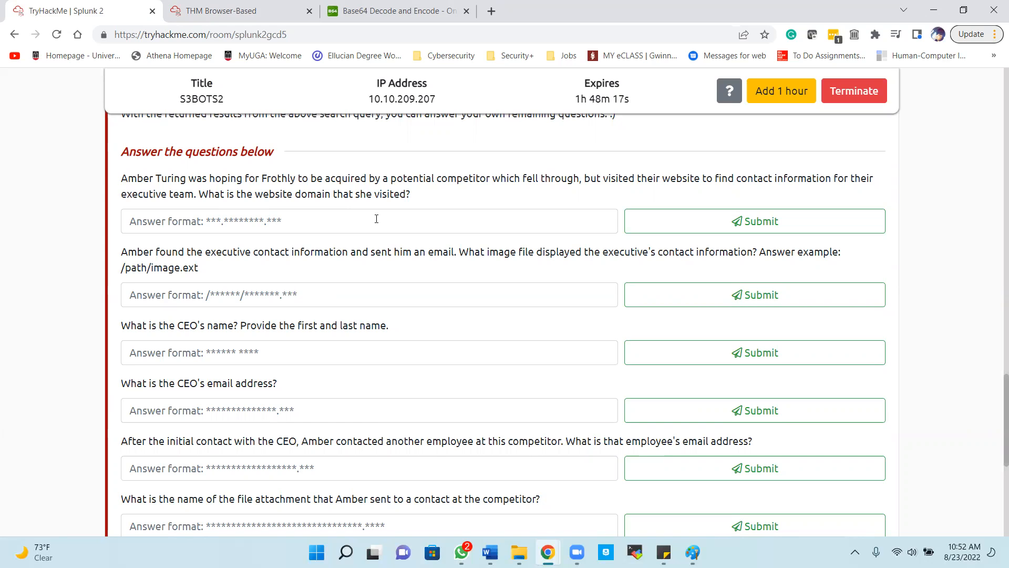
pyautogui.click(255, 17)
pyautogui.scroll(3, 147, 286)
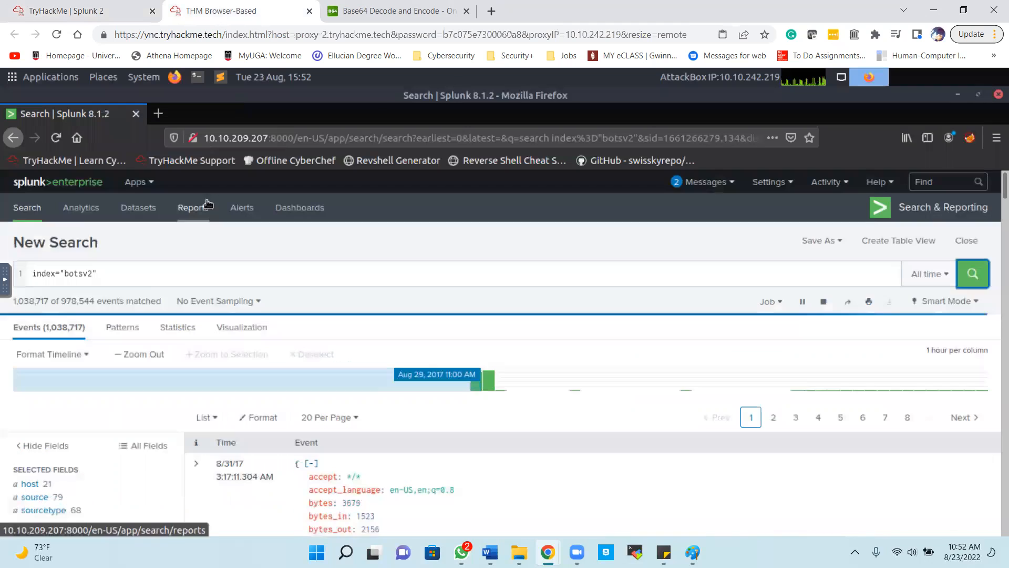
pyautogui.click(149, 280)
pyautogui.write('amber turing')
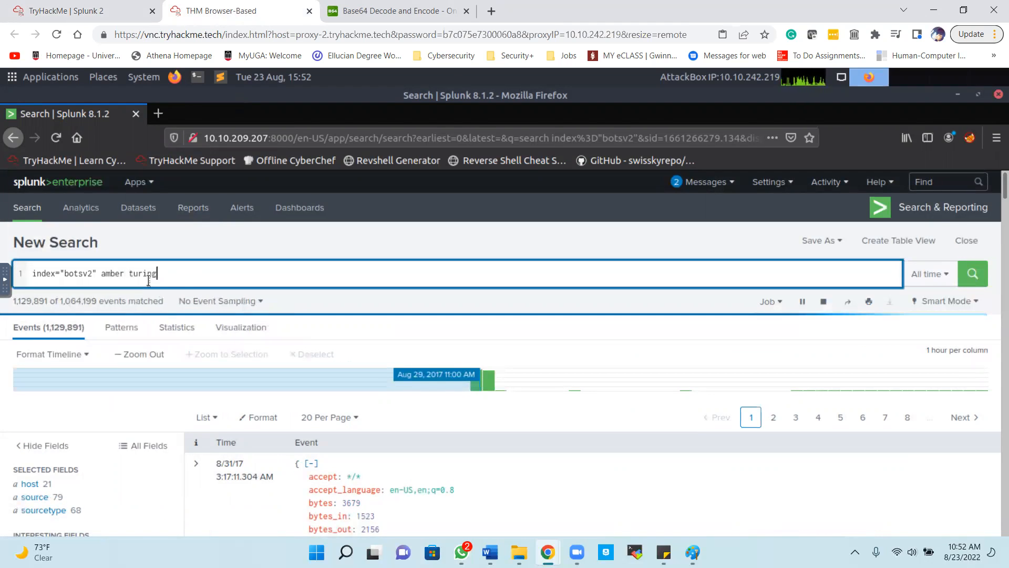
pyautogui.press('Return')
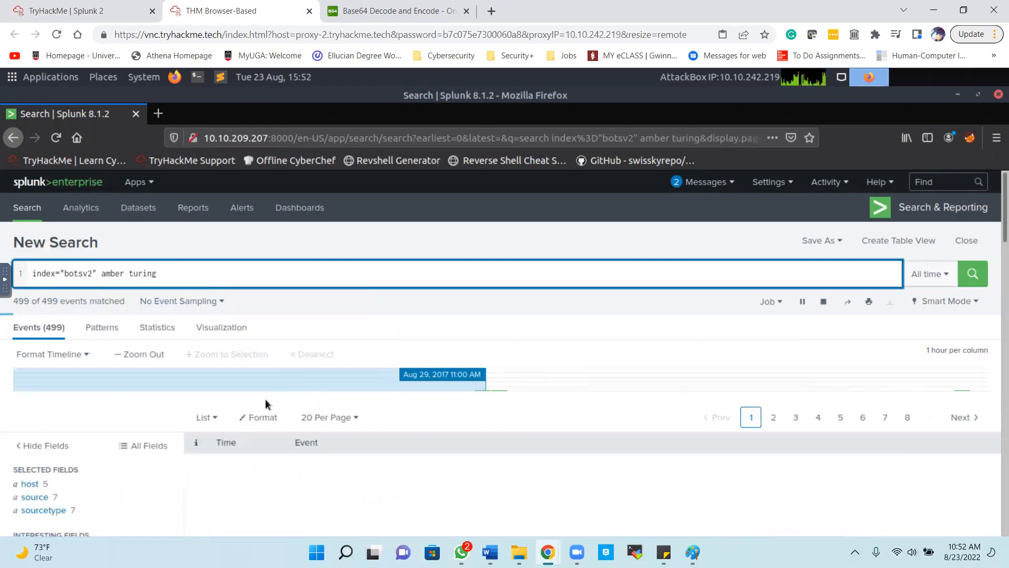
# - Narrow the employee search to events whose sourcetype is pan:traffic
pyautogui.scroll(-3, 310, 368)
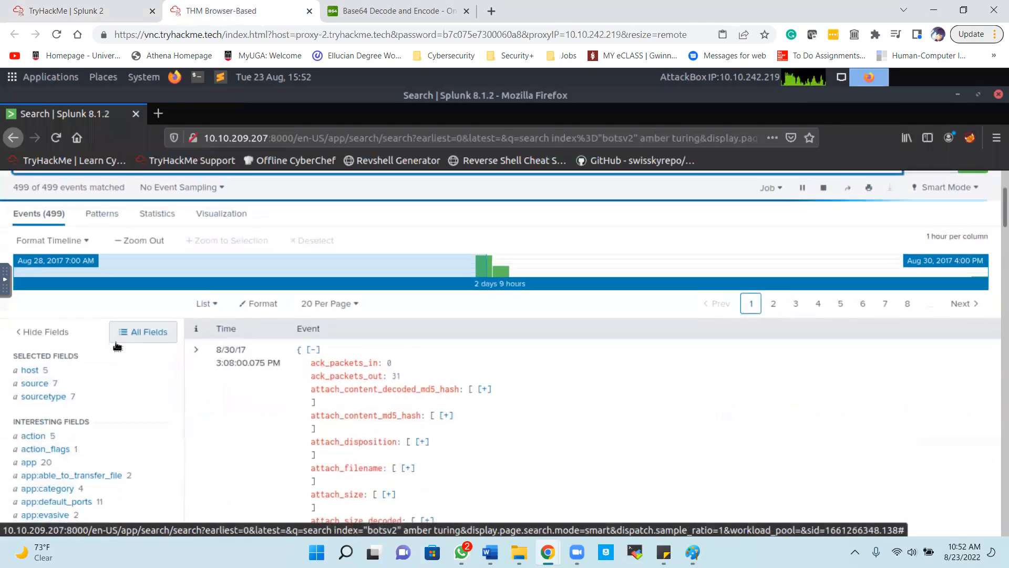
pyautogui.scroll(-1, 118, 346)
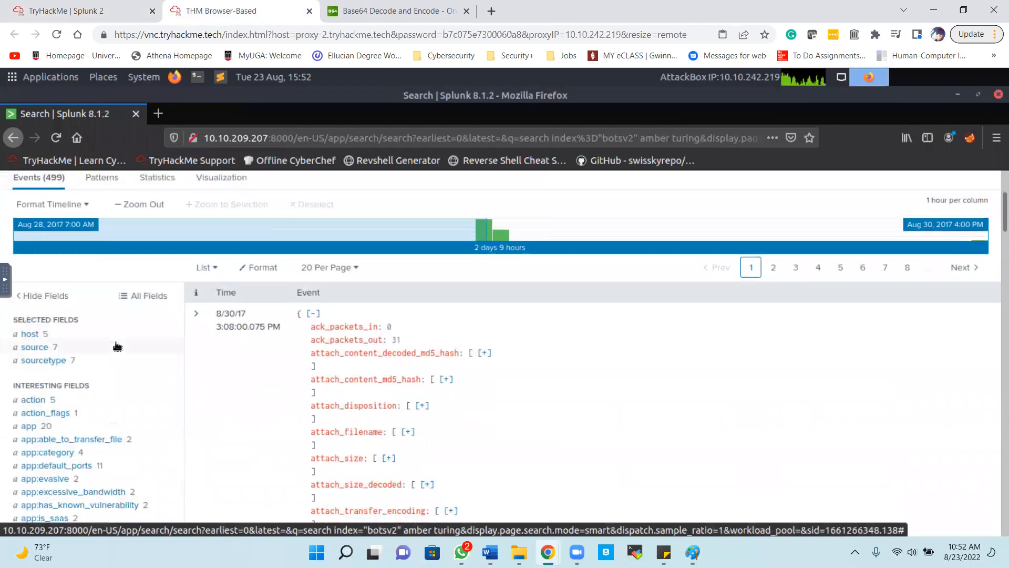
pyautogui.click(42, 361)
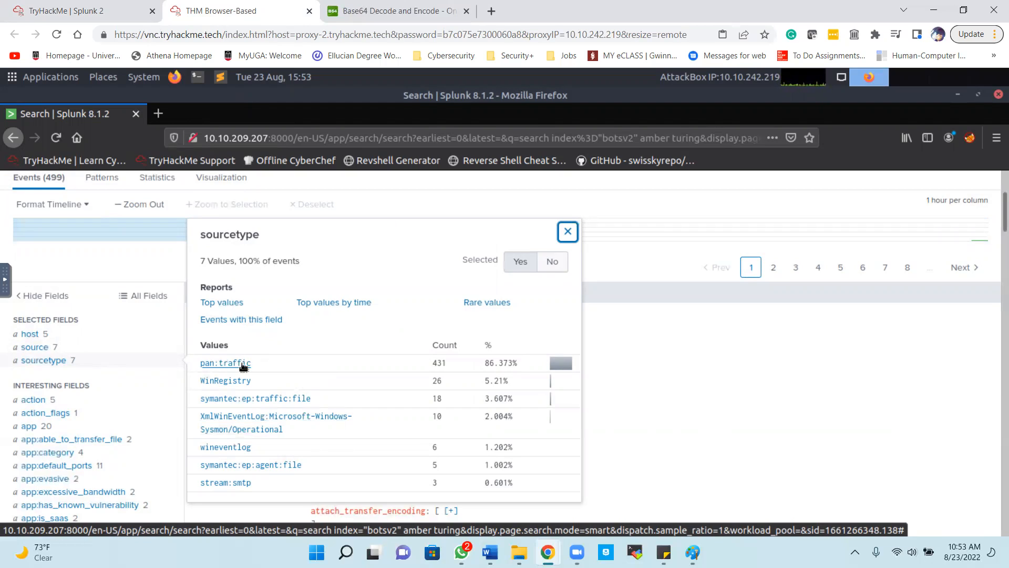
pyautogui.click(224, 366)
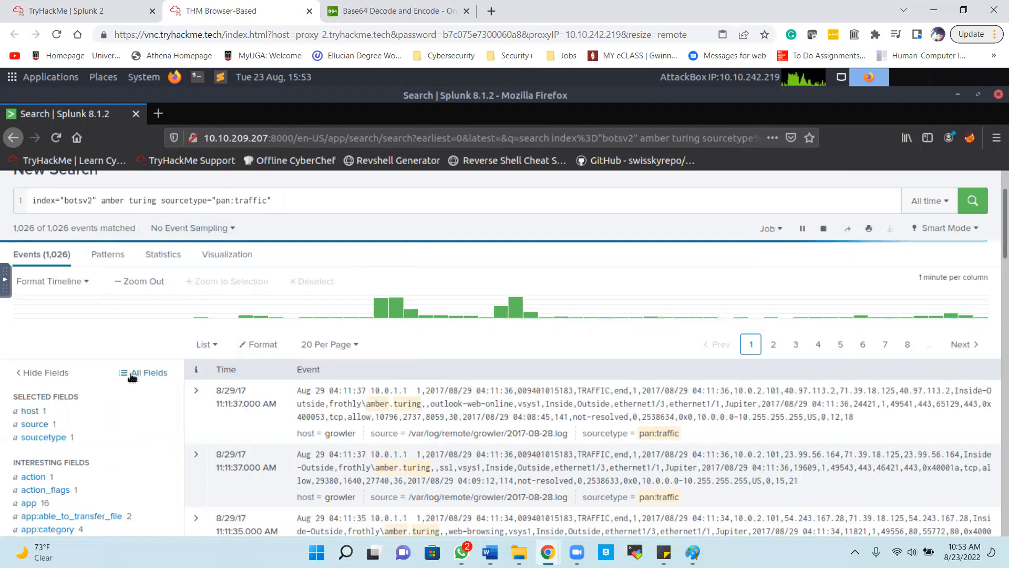
# - Extend the pan:traffic search with a second line, | table src_ip, run it, and look over the listed source addresses
pyautogui.scroll(-1, 93, 316)
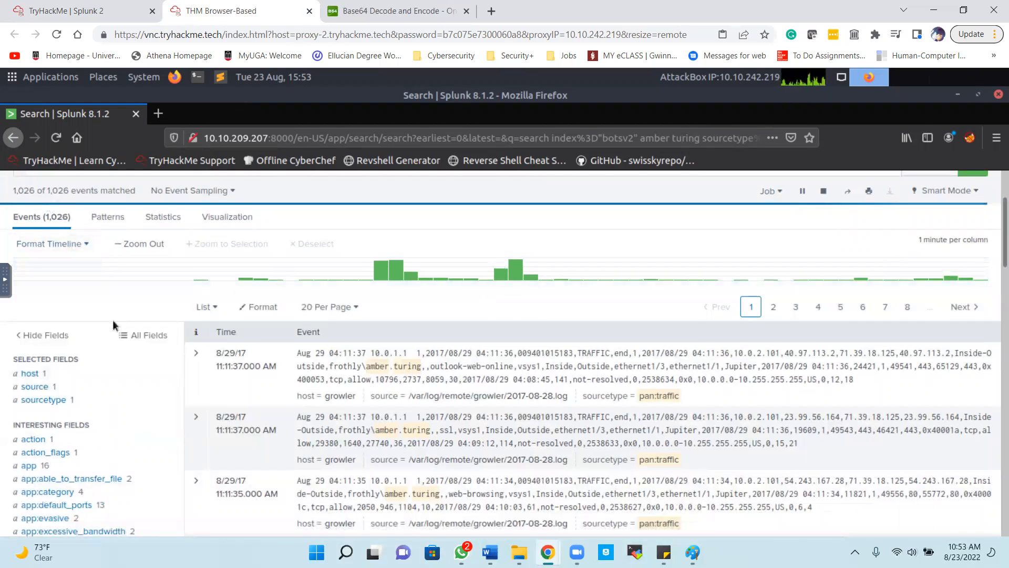
pyautogui.scroll(-1, 113, 319)
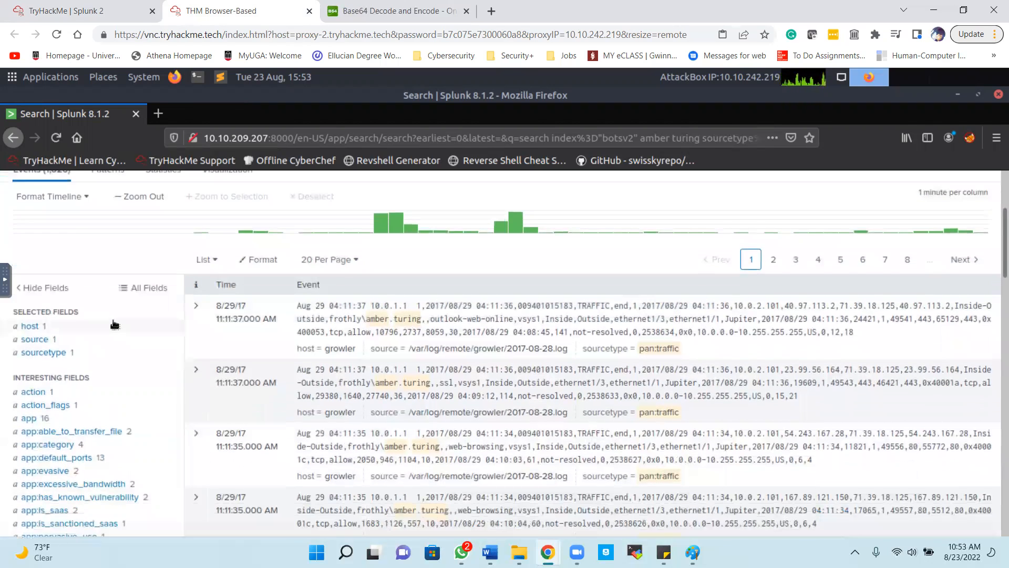
pyautogui.scroll(-1, 114, 324)
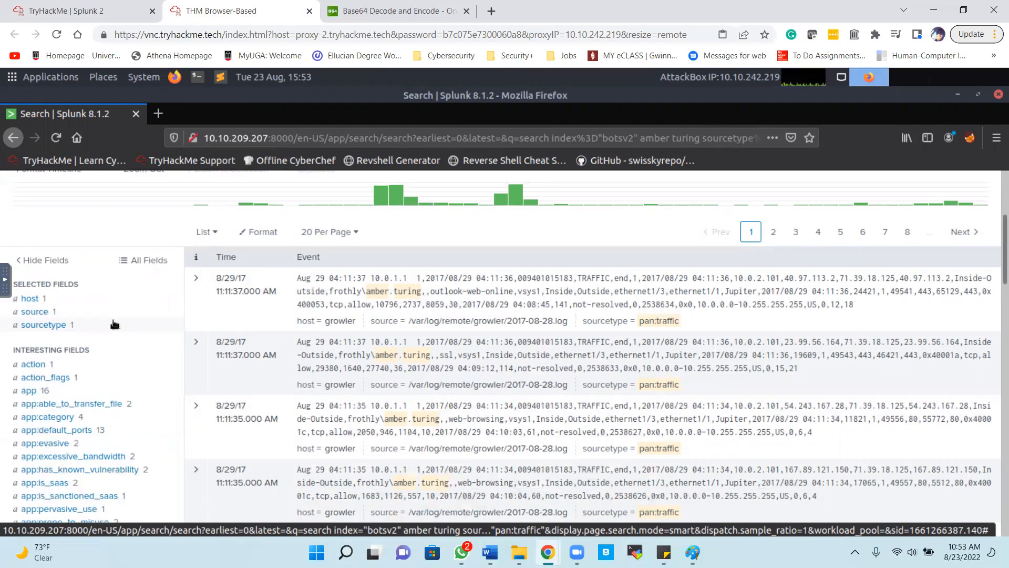
pyautogui.scroll(5, 114, 325)
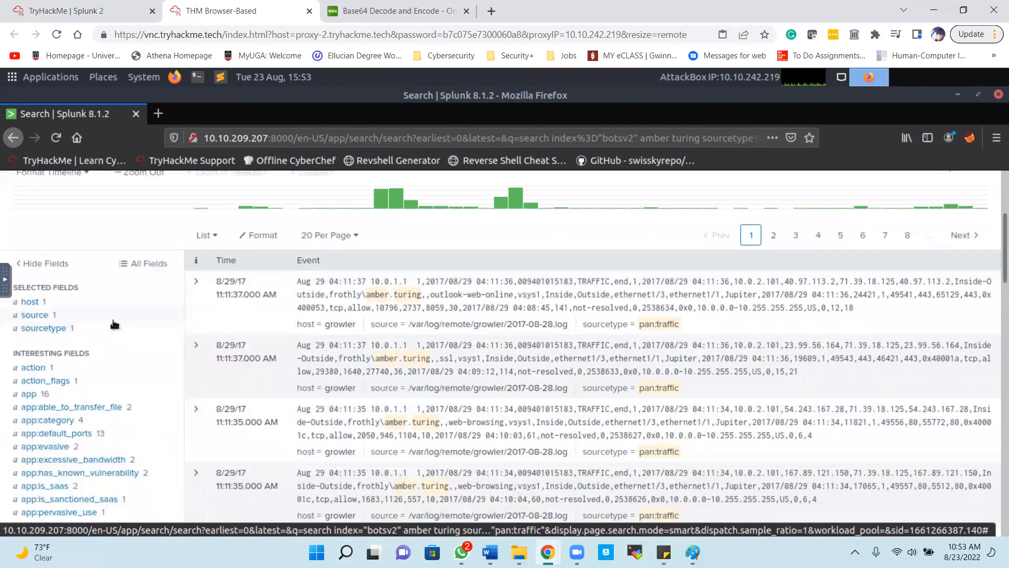
pyautogui.click(316, 268)
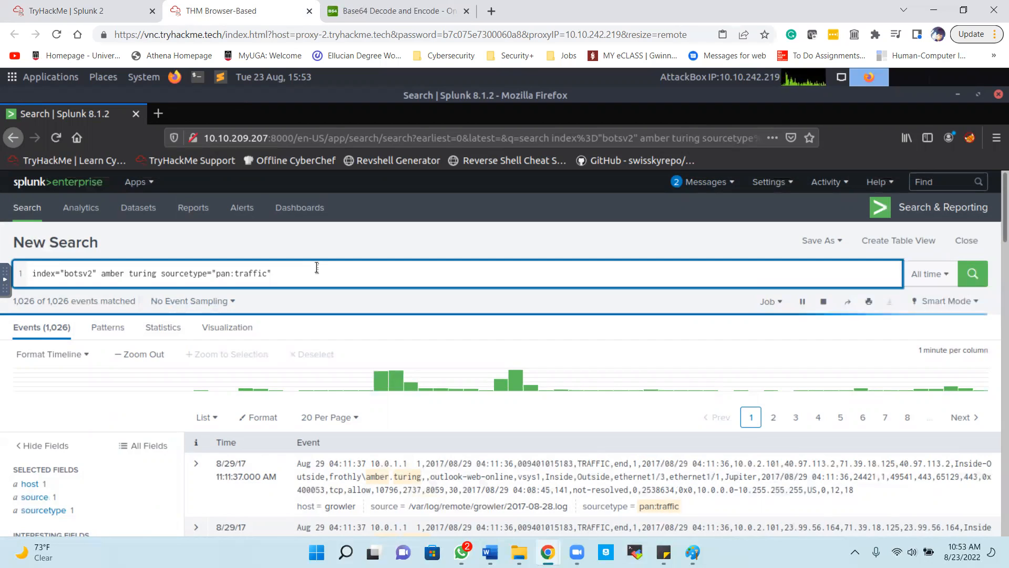
pyautogui.hotkey('shift', 'Return')
pyautogui.write('| table ')
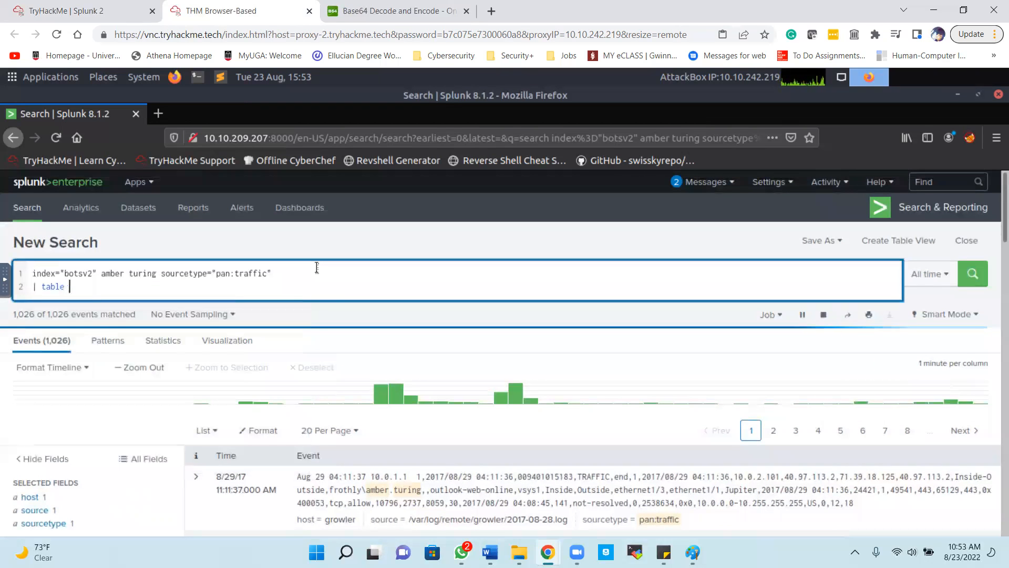
pyautogui.write('src_ip')
pyautogui.press('Return')
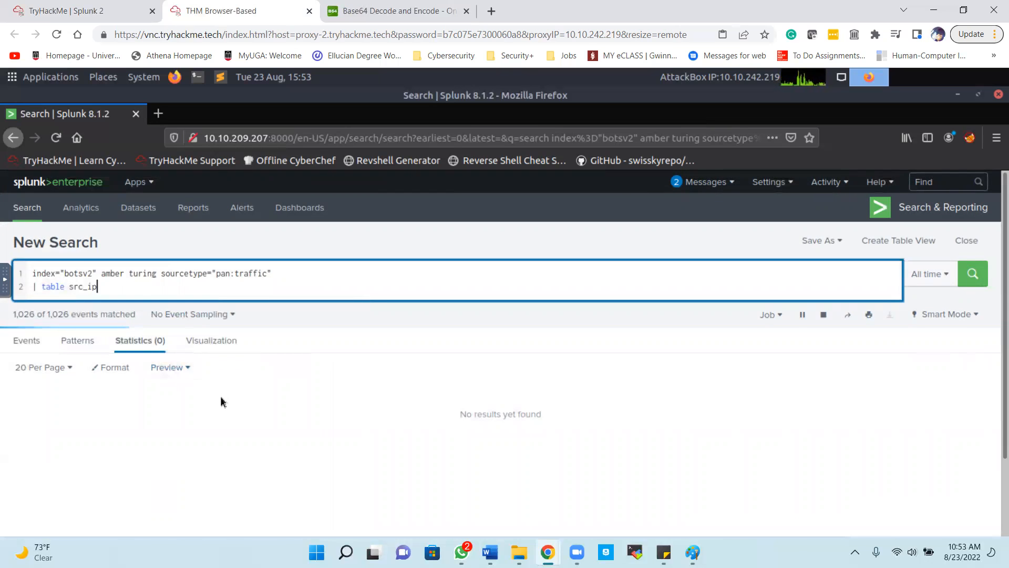
pyautogui.scroll(-2, 219, 396)
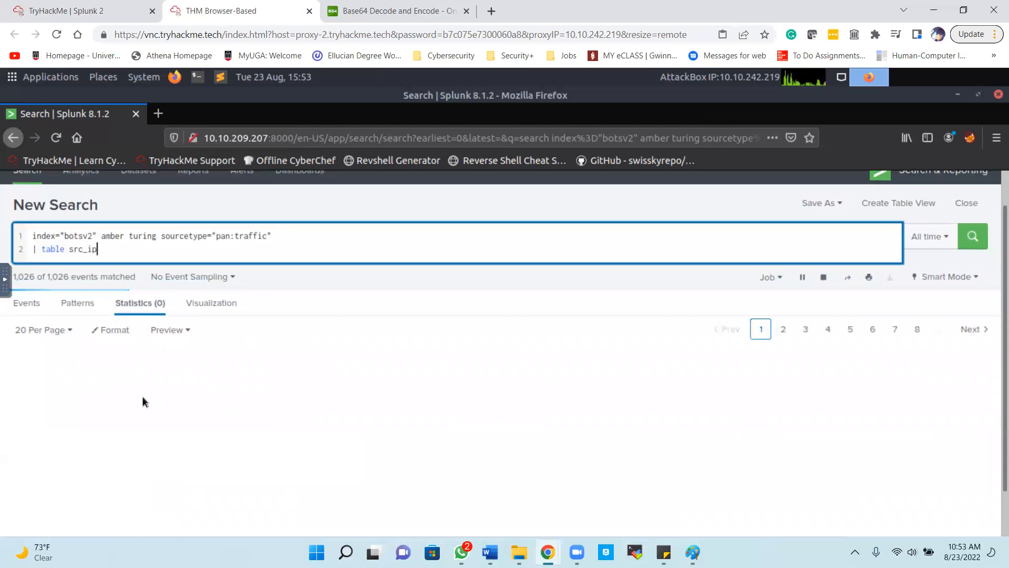
pyautogui.scroll(-1, 143, 377)
pyautogui.scroll(-3, 142, 376)
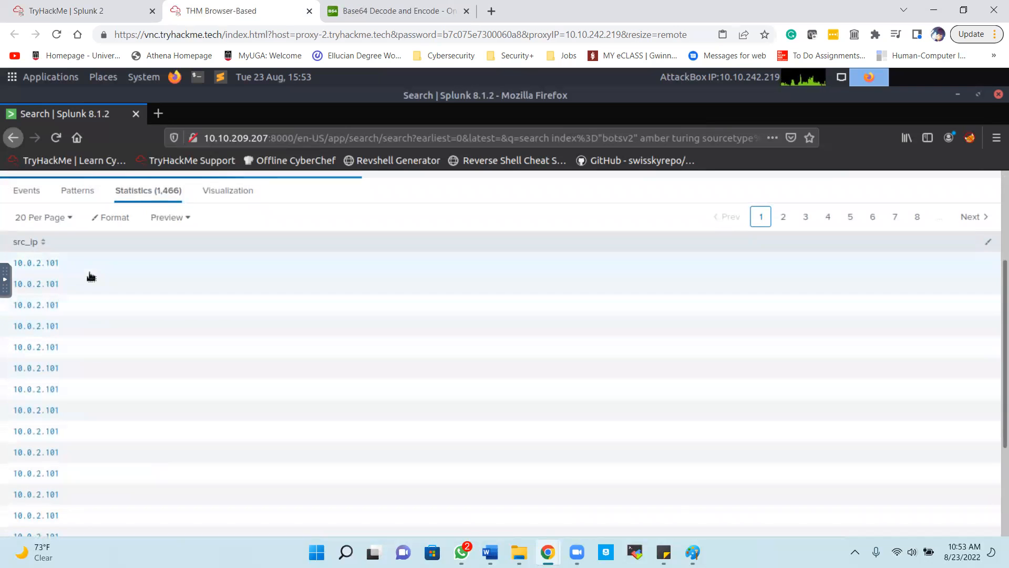
# - Insert the line | dedup src_ip before the table command and rerun the search to list each source address only once
pyautogui.scroll(4, 90, 277)
pyautogui.click(323, 236)
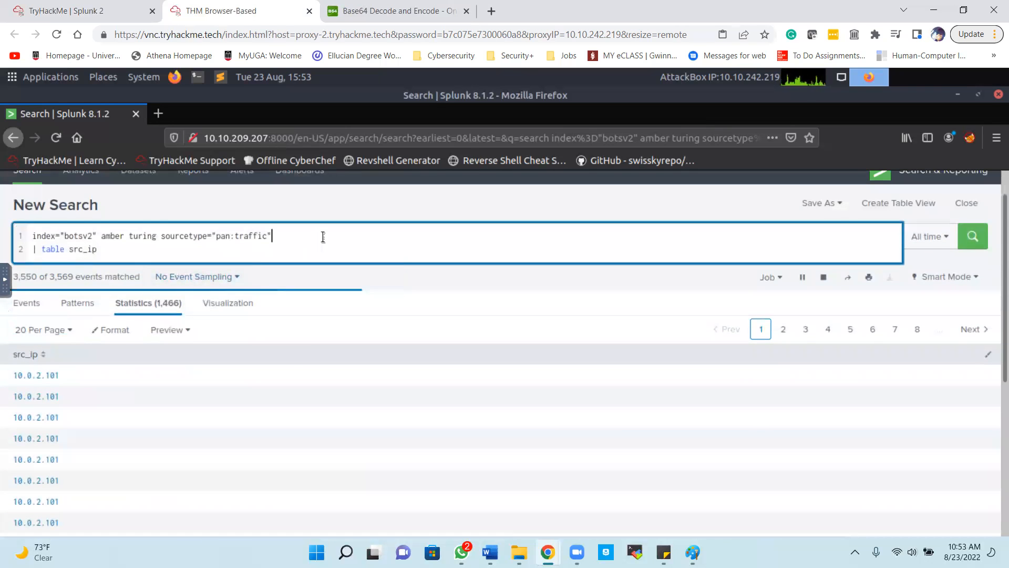
pyautogui.press('Return')
pyautogui.write('| de')
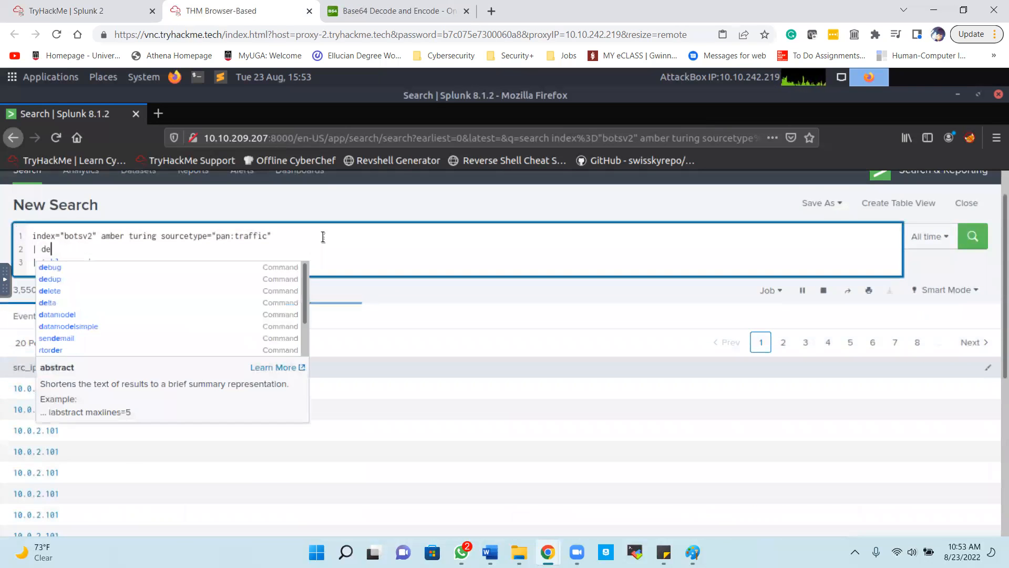
pyautogui.write('dup src_ip')
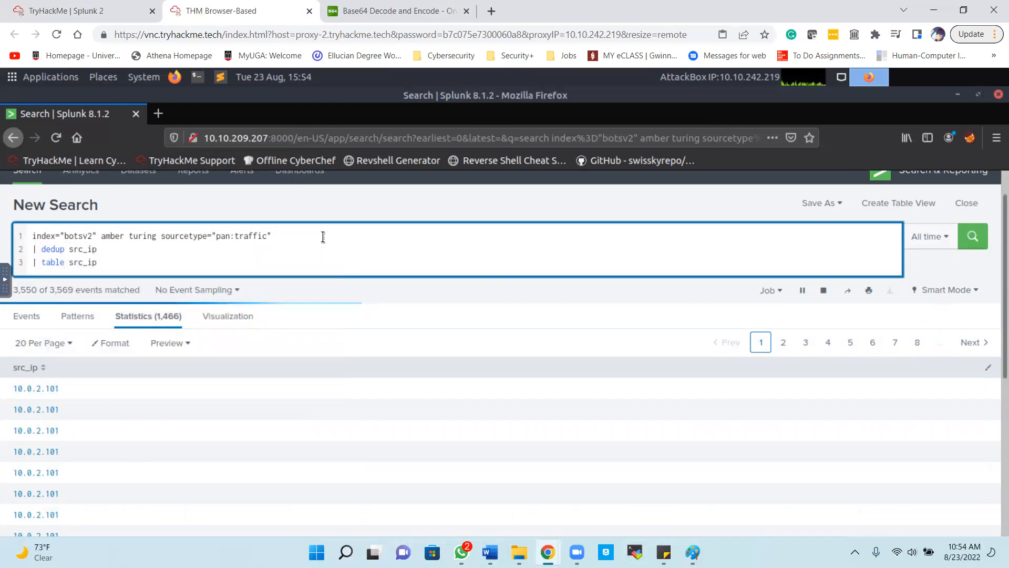
pyautogui.press('Return')
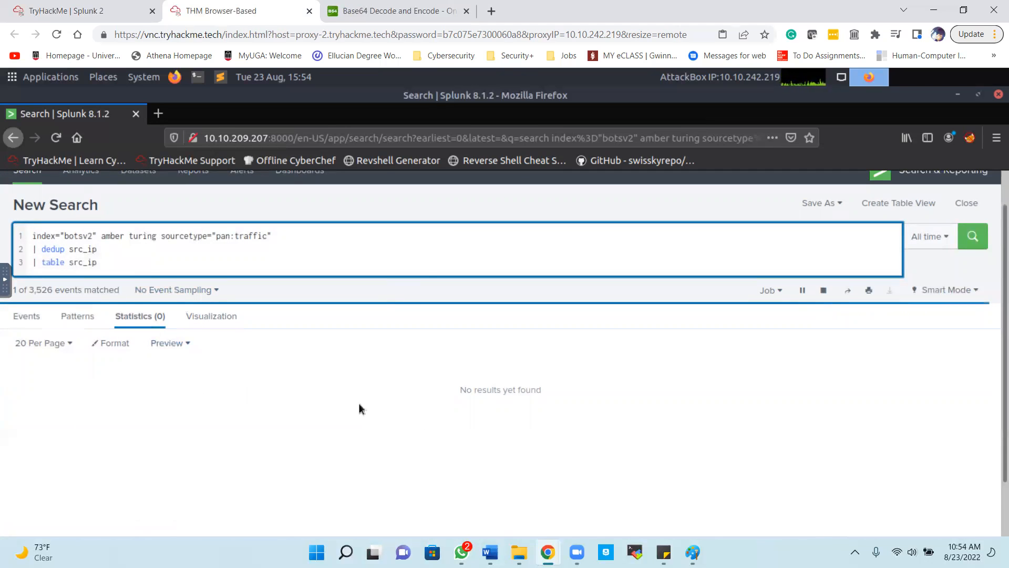
pyautogui.scroll(-2, 267, 438)
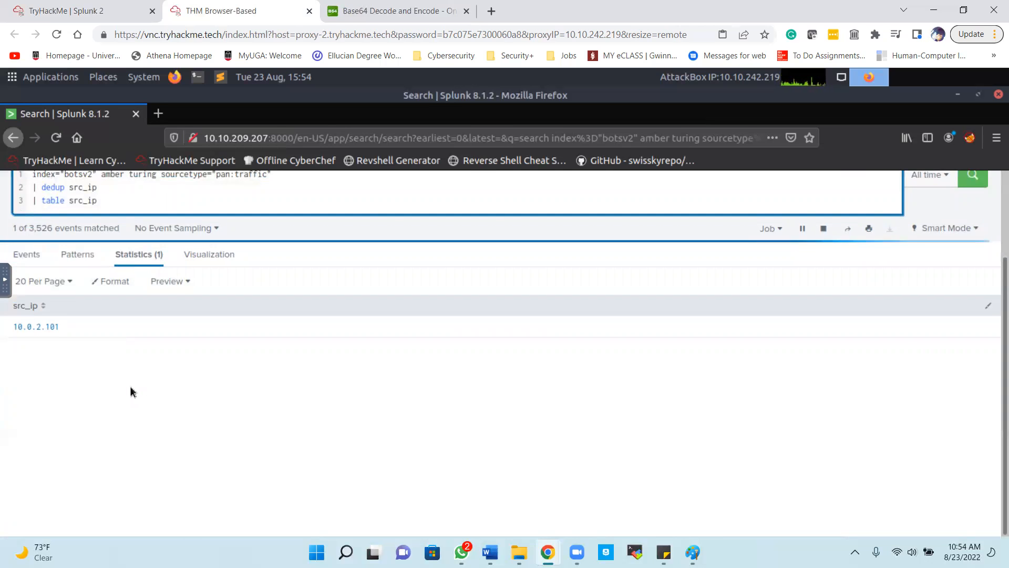
pyautogui.scroll(1, 130, 389)
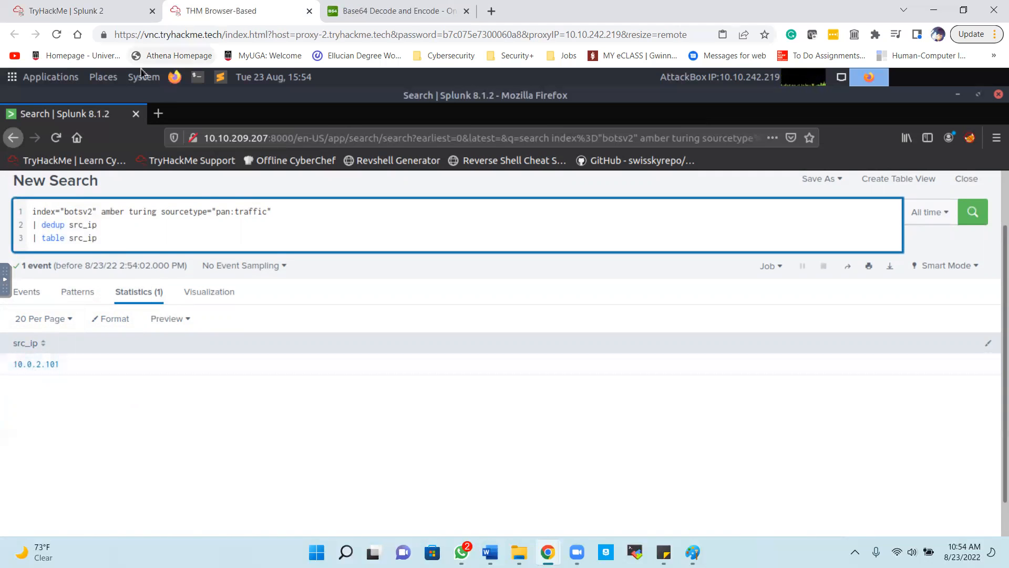
# - Recheck the website domain question in TryHackMe, and rerun the Splunk search with only the botsv2 index and the employee's name
pyautogui.click(118, 16)
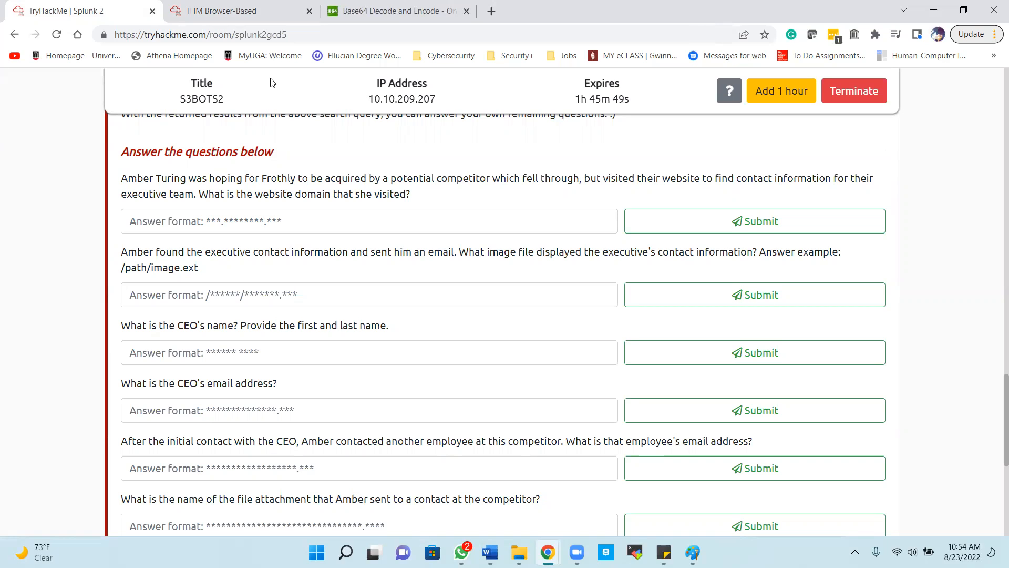
pyautogui.click(258, 19)
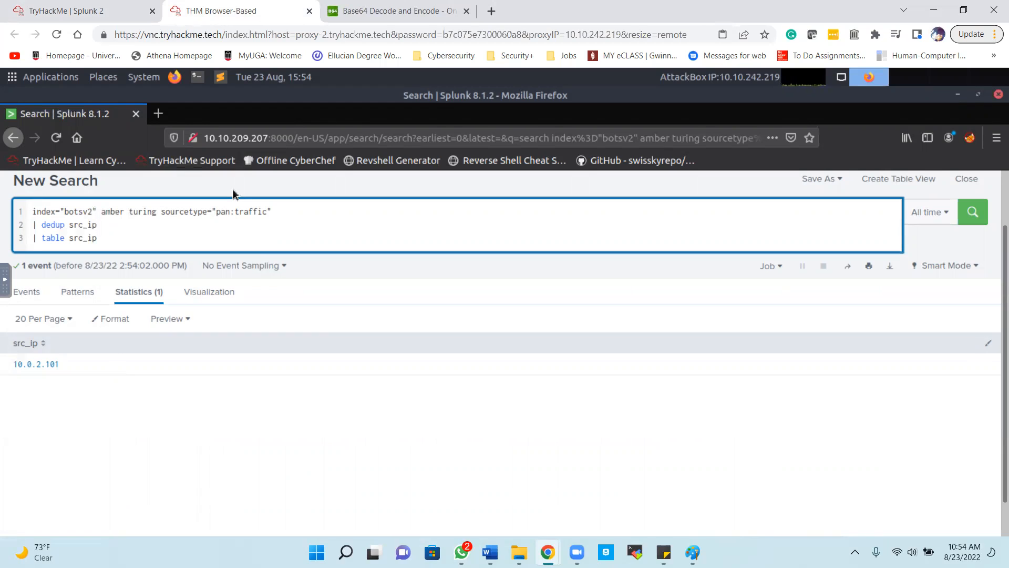
pyautogui.moveTo(157, 231); pyautogui.dragTo(28, 226)
pyautogui.click(103, 233)
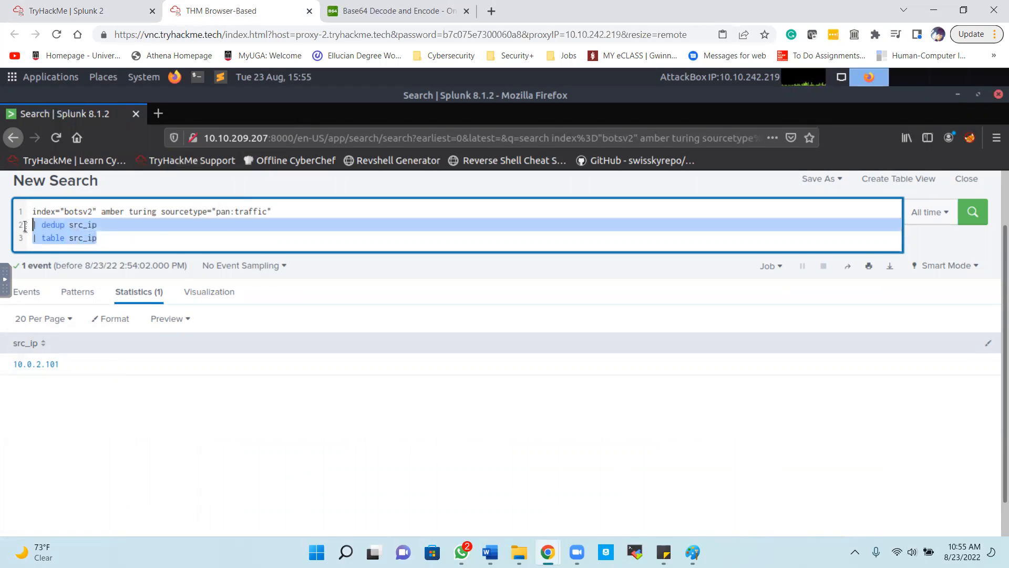
pyautogui.press('BackSpace')
pyautogui.press('BackSpace')
pyautogui.press('BackSpace')
pyautogui.press('BackSpace')
pyautogui.press('BackSpace')
pyautogui.press('BackSpace')
pyautogui.press('BackSpace')
pyautogui.press('BackSpace')
pyautogui.press('BackSpace')
pyautogui.press('BackSpace')
pyautogui.press('BackSpace')
pyautogui.press('BackSpace')
pyautogui.press('BackSpace')
pyautogui.press('BackSpace')
pyautogui.press('BackSpace')
pyautogui.press('BackSpace')
pyautogui.press('BackSpace')
pyautogui.press('BackSpace')
pyautogui.press('BackSpace')
pyautogui.press('BackSpace')
pyautogui.press('BackSpace')
pyautogui.press('BackSpace')
pyautogui.press('BackSpace')
pyautogui.press('BackSpace')
pyautogui.press('BackSpace')
pyautogui.press('BackSpace')
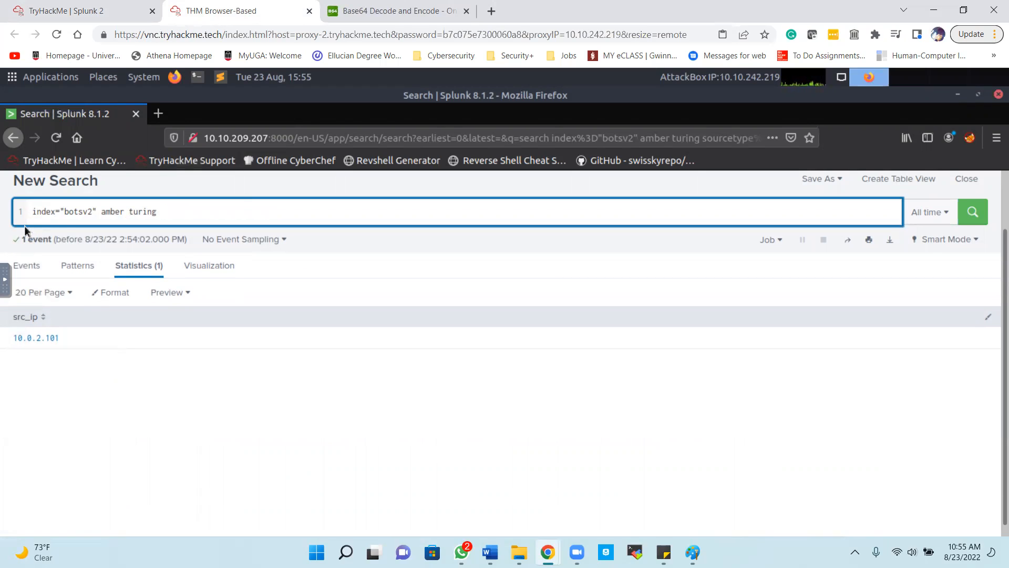
pyautogui.press('BackSpace')
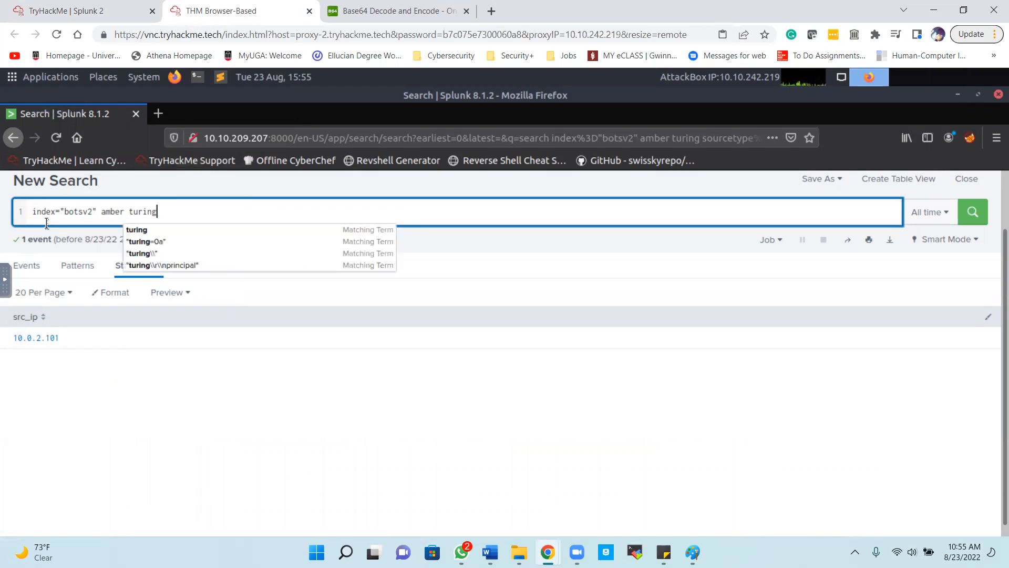
pyautogui.press('Return')
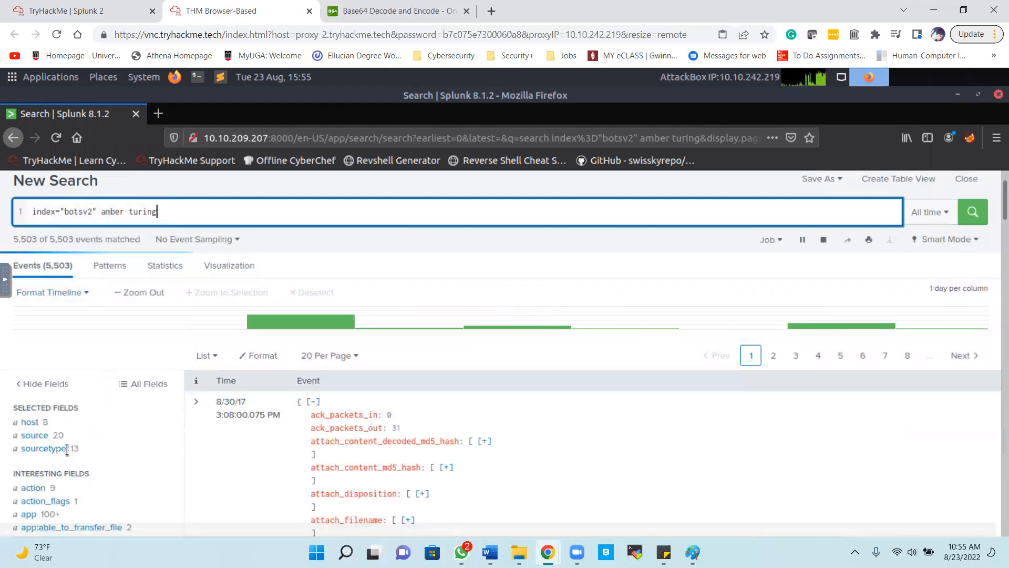
# - Examine the top values of the sourcetype and source fields for the employee's events
pyautogui.click(42, 448)
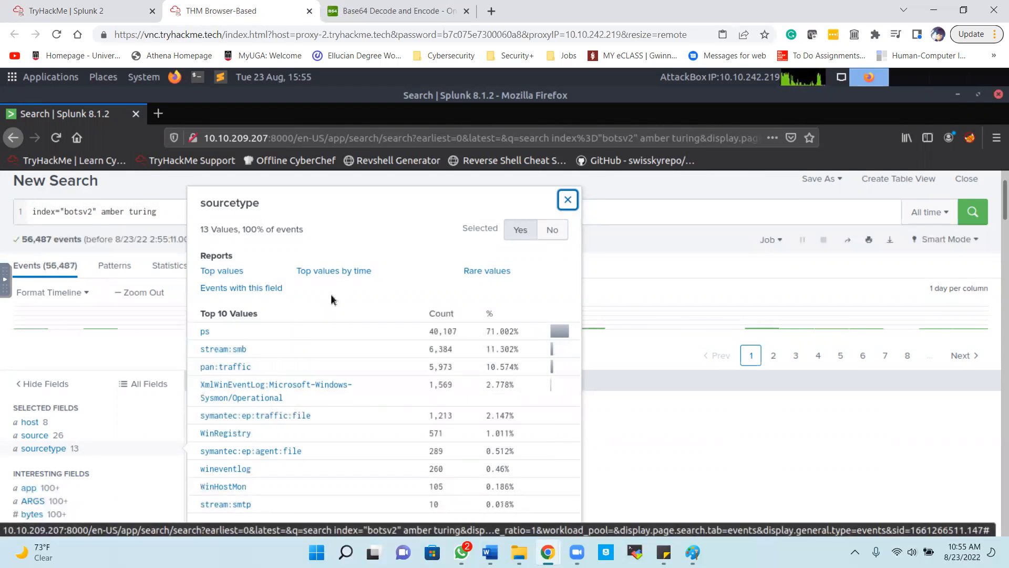
pyautogui.scroll(-1, 331, 295)
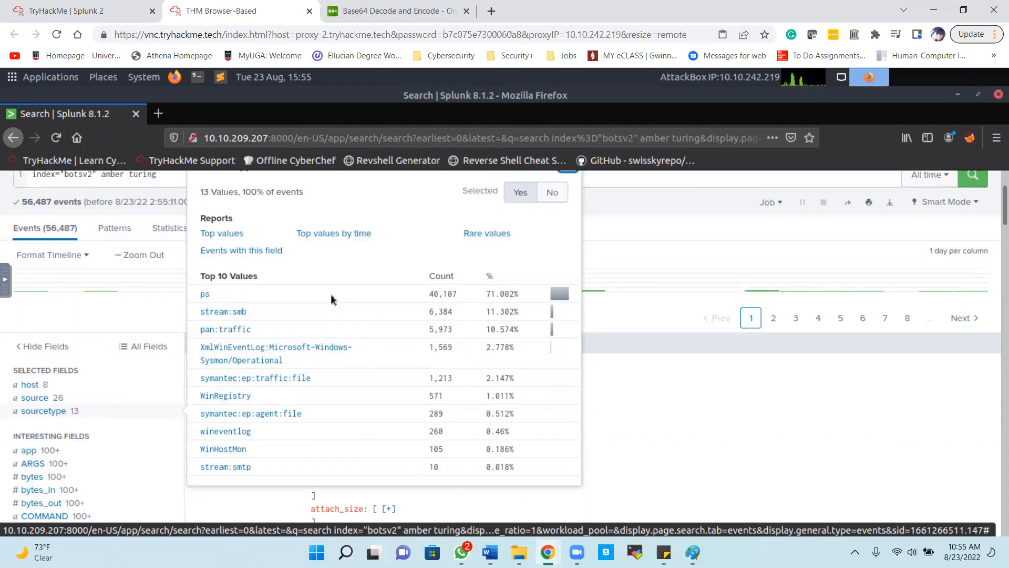
pyautogui.click(41, 401)
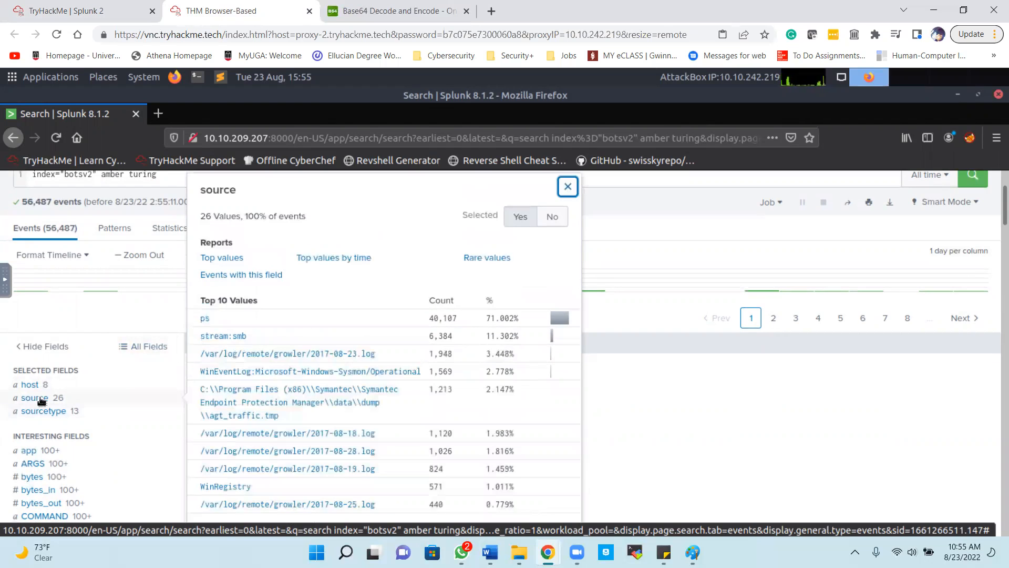
pyautogui.scroll(-3, 361, 347)
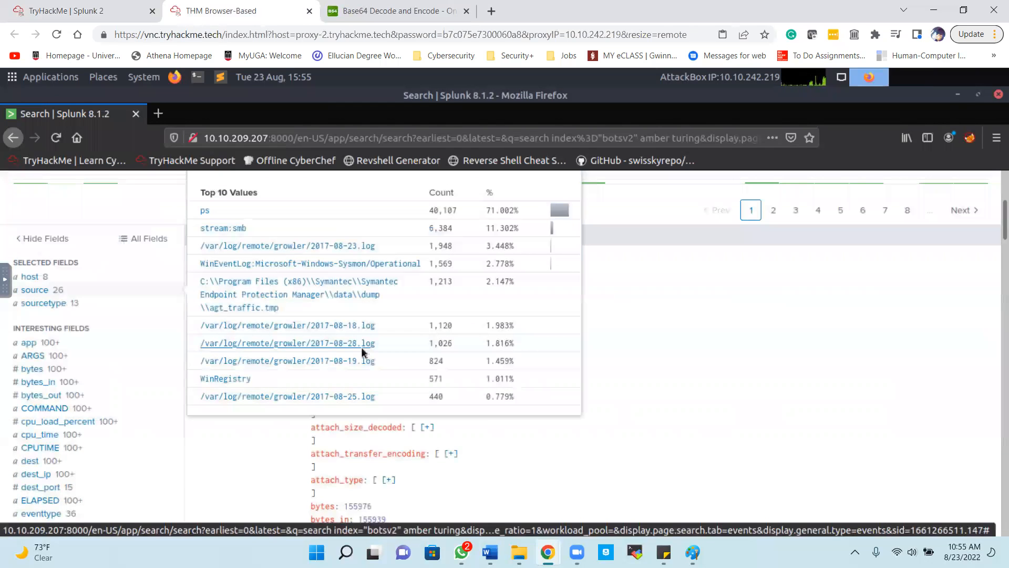
pyautogui.click(45, 302)
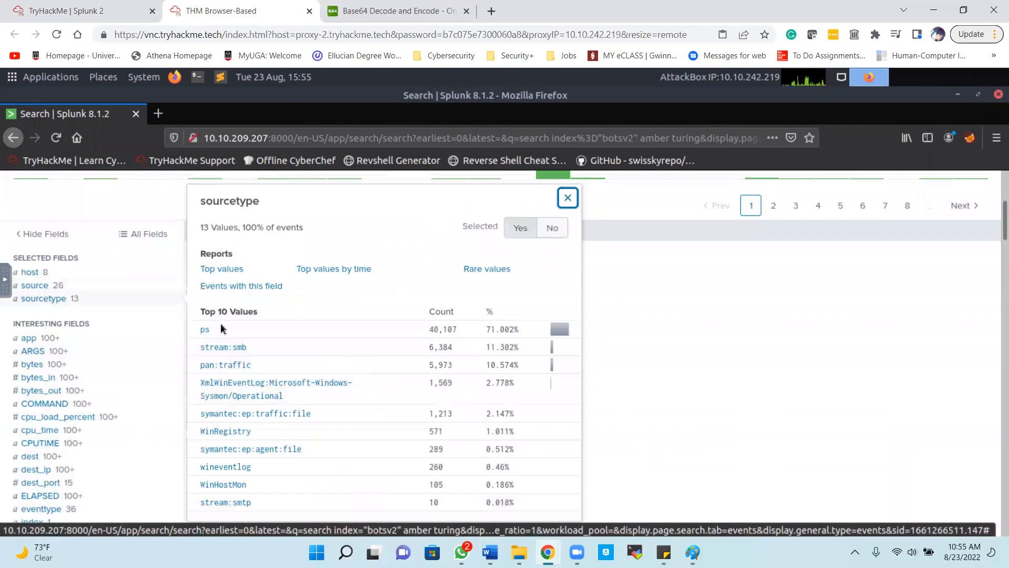
pyautogui.scroll(-1, 234, 327)
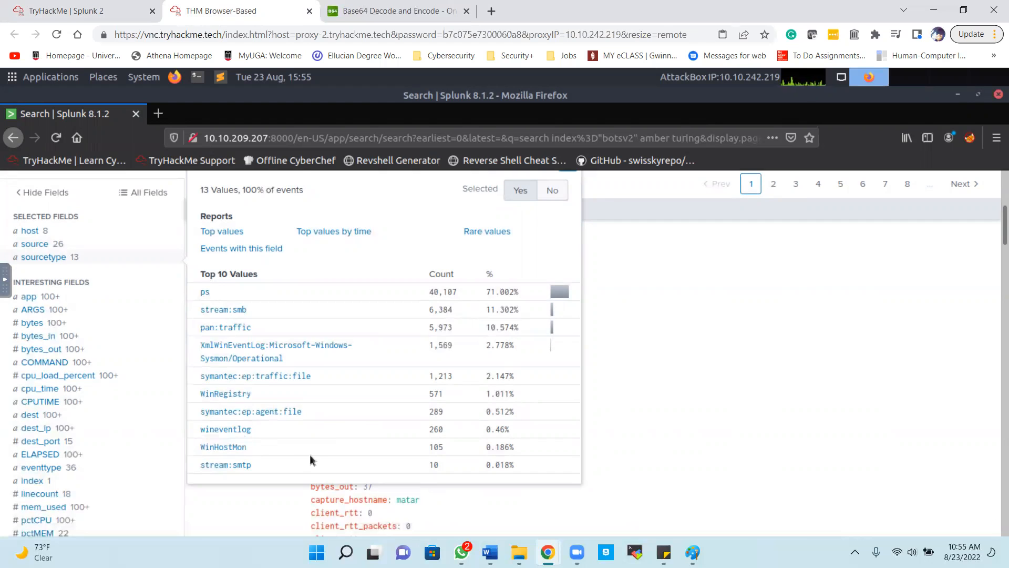
pyautogui.scroll(3, 310, 454)
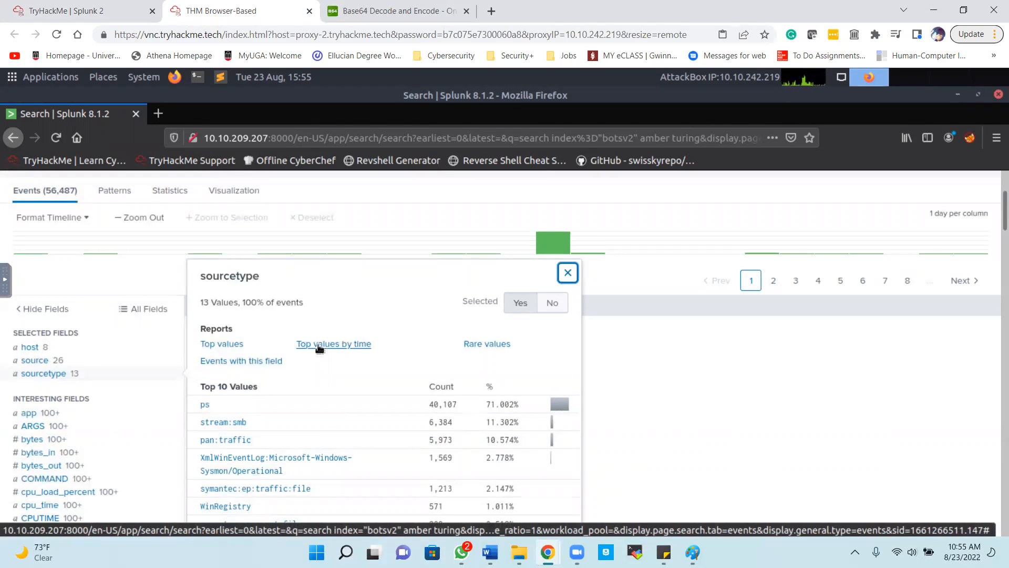
pyautogui.scroll(-1, 322, 389)
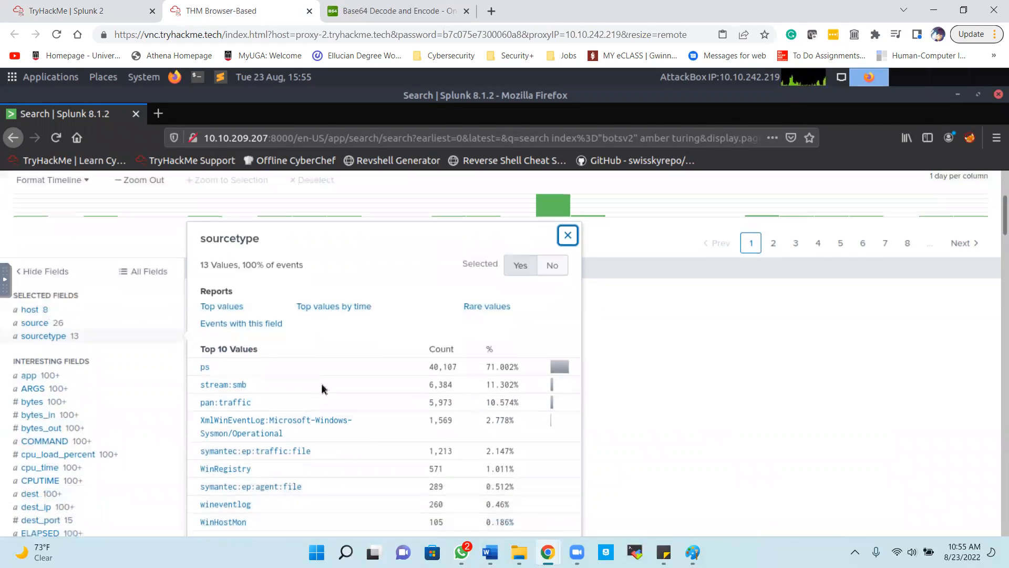
pyautogui.scroll(-1, 194, 351)
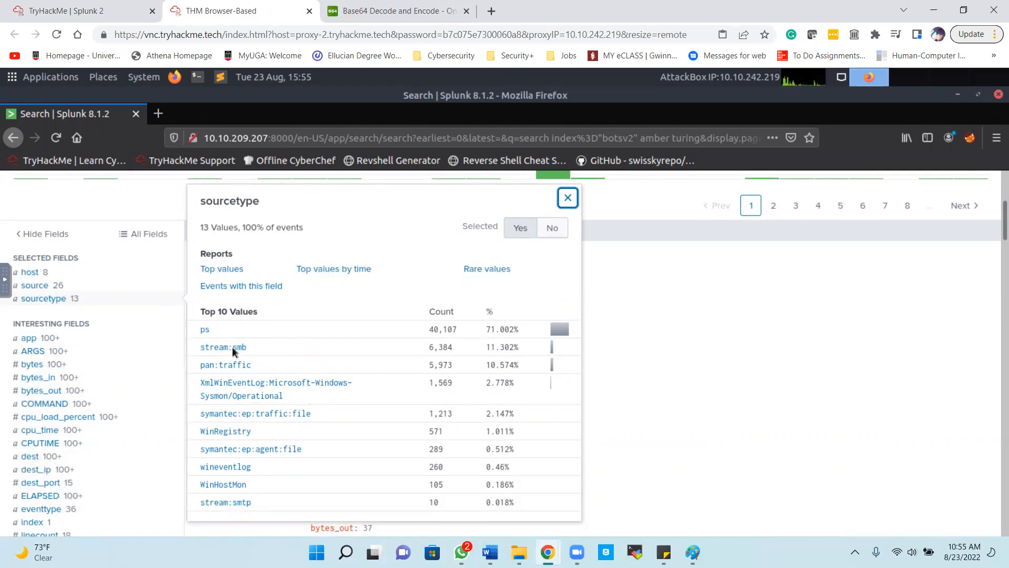
# - Replace the employee's name in the botsv2 search with 10.0.2.101 and a source type filter for "stream:http", and run it
pyautogui.scroll(6, 281, 320)
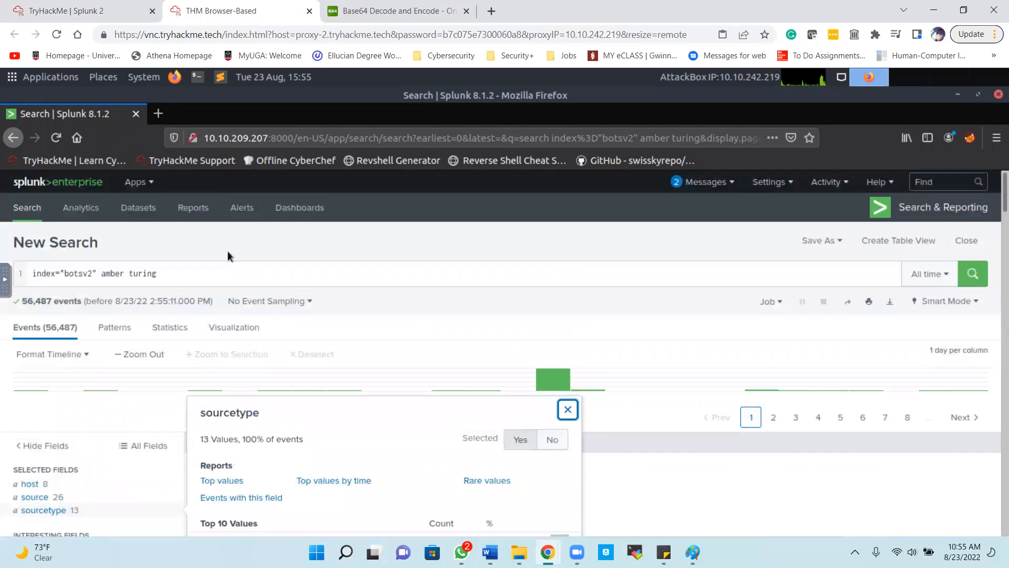
pyautogui.click(221, 276)
pyautogui.press('BackSpace')
pyautogui.press('BackSpace')
pyautogui.press('BackSpace')
pyautogui.press('BackSpace')
pyautogui.press('BackSpace')
pyautogui.press('BackSpace')
pyautogui.press('BackSpace')
pyautogui.press('BackSpace')
pyautogui.press('BackSpace')
pyautogui.press('BackSpace')
pyautogui.press('BackSpace')
pyautogui.press('BackSpace')
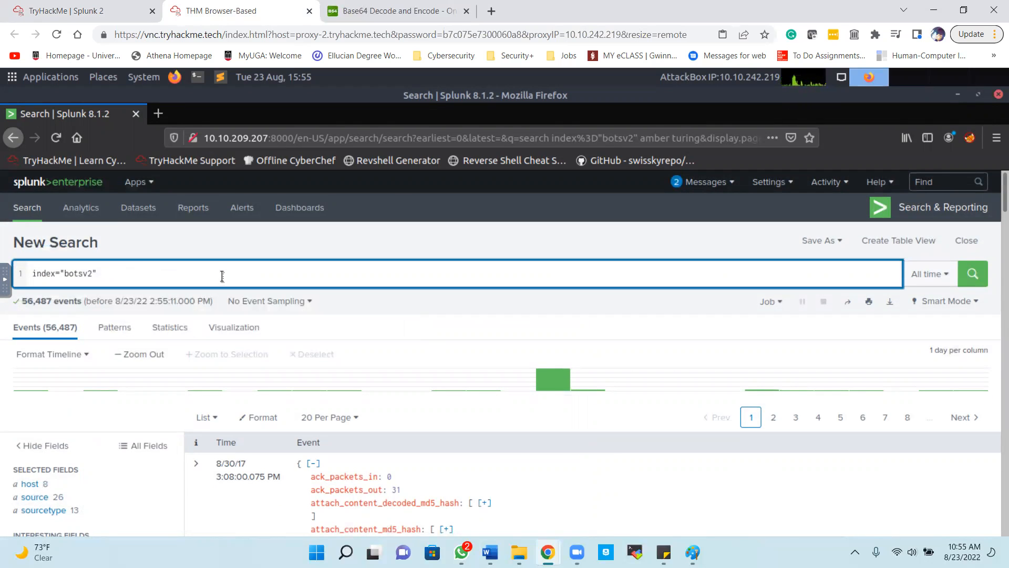
pyautogui.write('10.0.')
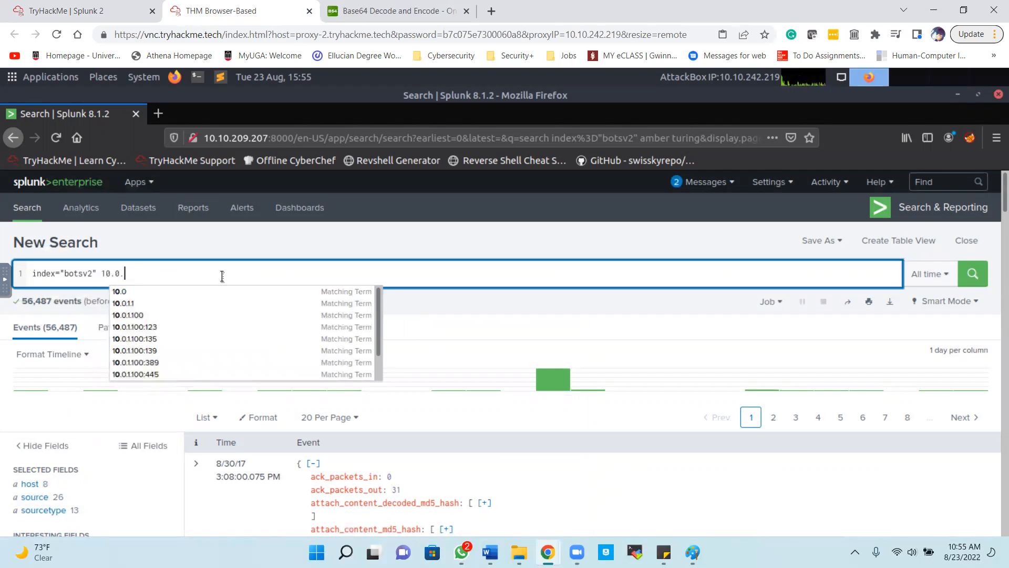
pyautogui.write('2.101')
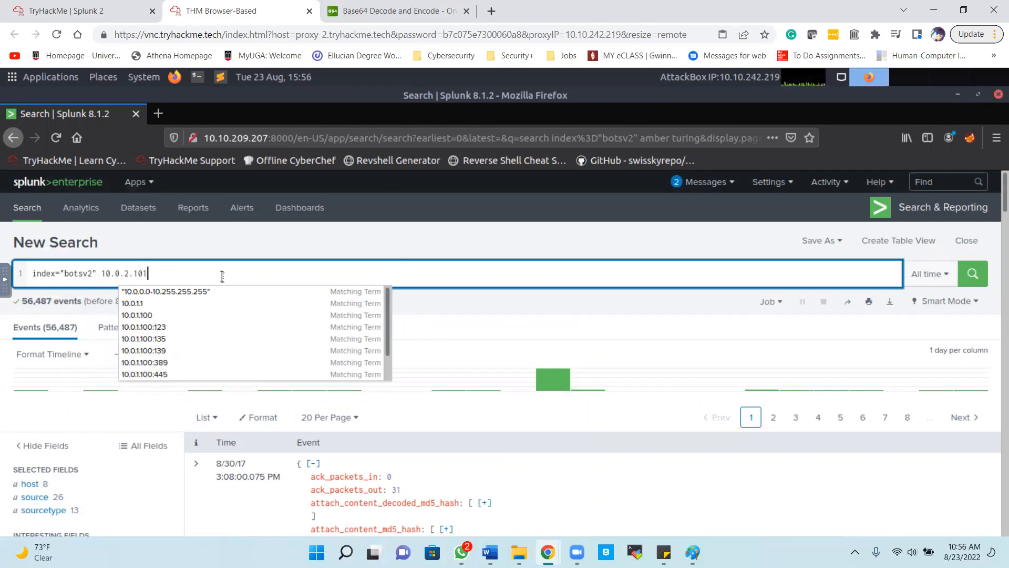
pyautogui.write(' sourceetype')
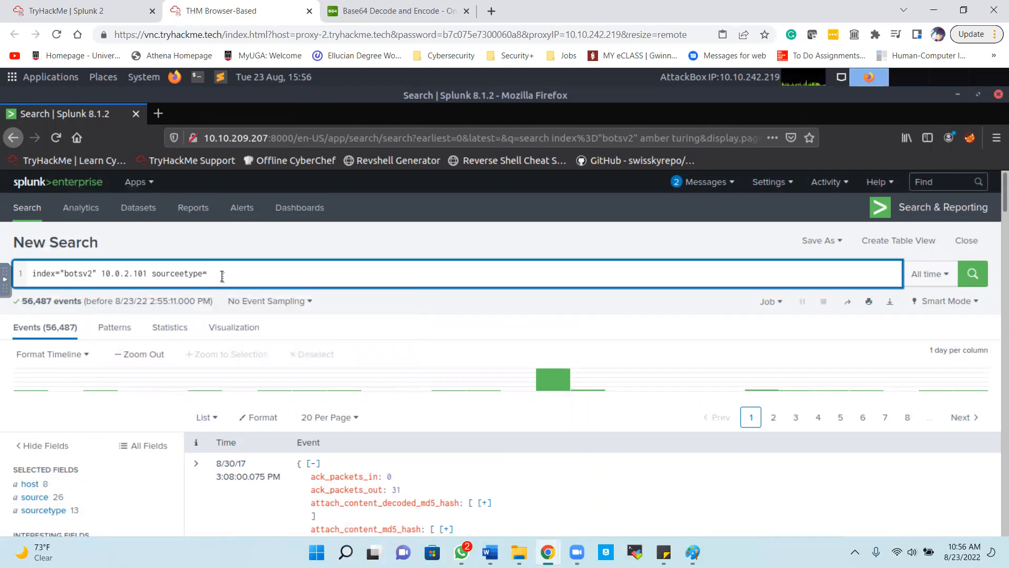
pyautogui.write('="stream:http')
pyautogui.press('Return')
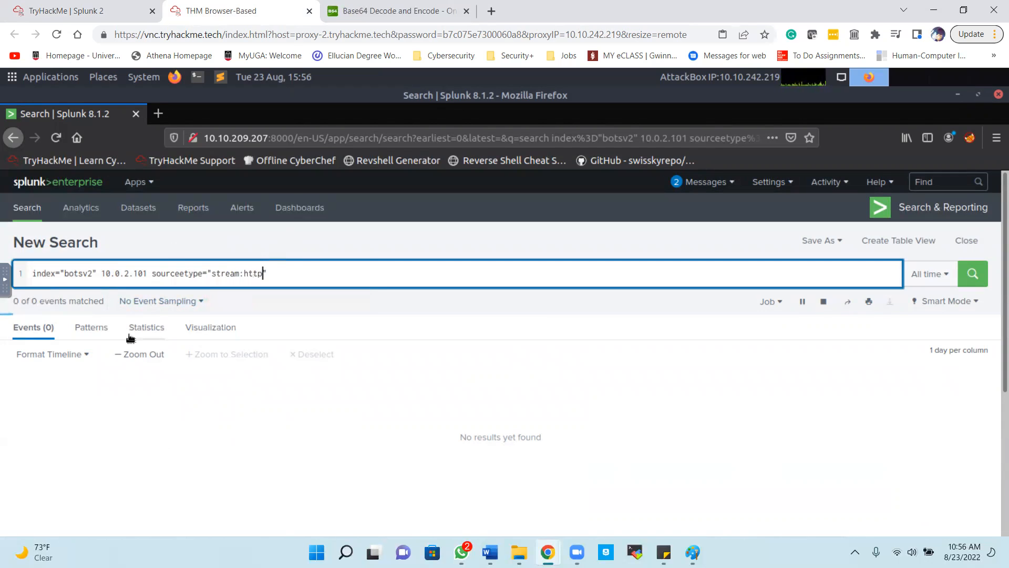
pyautogui.scroll(-3, 129, 333)
pyautogui.scroll(3, 128, 333)
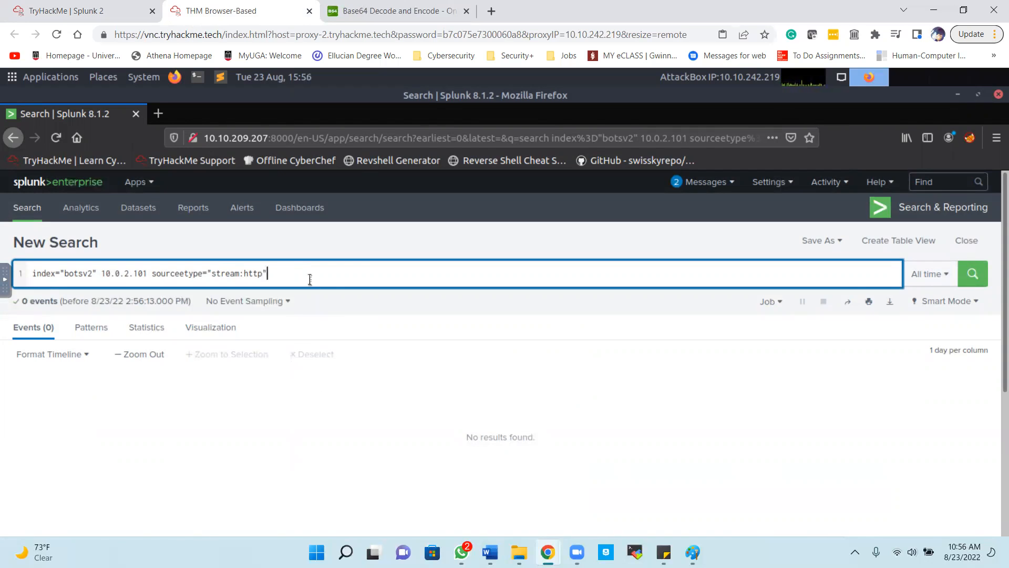
# - Correct the misspelled filter field name to sourcetype and rerun the search
pyautogui.press('Right')
pyautogui.press('Right')
pyautogui.press('Left')
pyautogui.press('Left')
pyautogui.press('Left')
pyautogui.press('Left')
pyautogui.press('Left')
pyautogui.press('Left')
pyautogui.press('Left')
pyautogui.press('Left')
pyautogui.press('Left')
pyautogui.press('Left')
pyautogui.press('Left')
pyautogui.press('Left')
pyautogui.press('Left')
pyautogui.press('Left')
pyautogui.press('Left')
pyautogui.press('Left')
pyautogui.press('Left')
pyautogui.press('BackSpace')
pyautogui.press('Return')
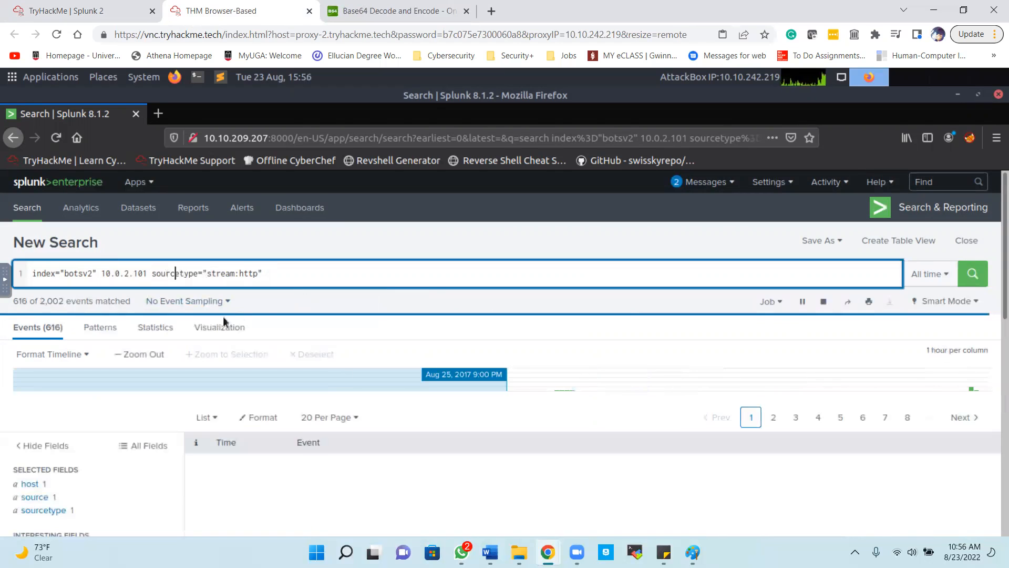
# - Go through the interesting fields of the HTTP events and examine the top values of the site field
pyautogui.scroll(-3, 216, 335)
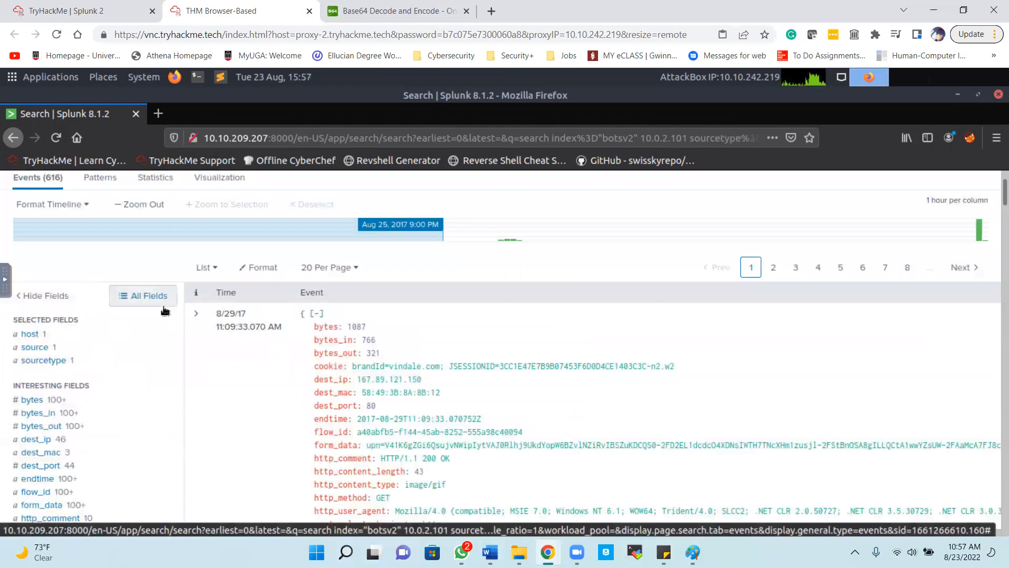
pyautogui.scroll(2, 165, 310)
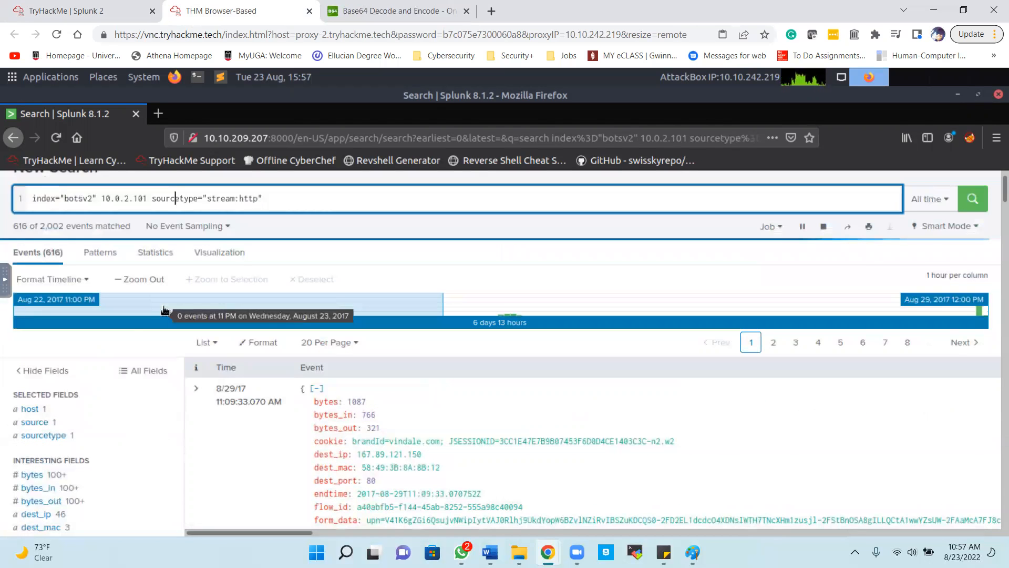
pyautogui.scroll(-1, 111, 375)
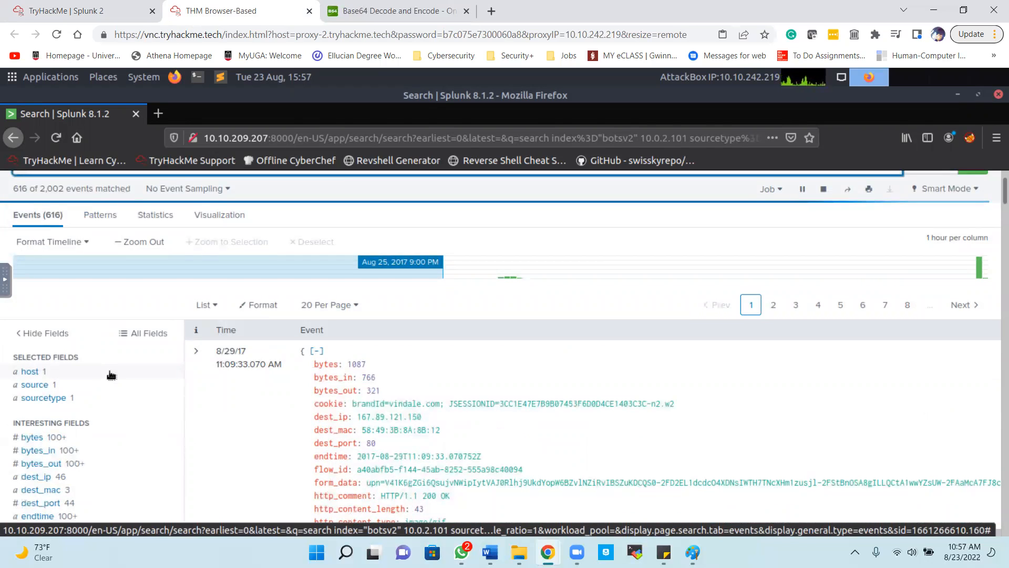
pyautogui.scroll(-2, 80, 393)
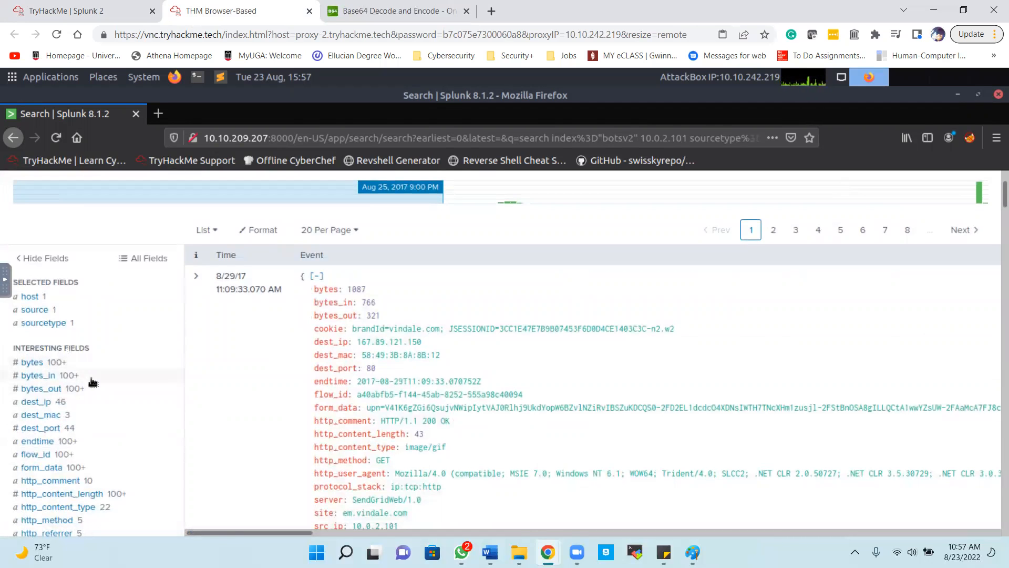
pyautogui.scroll(-2, 91, 383)
pyautogui.scroll(-1, 93, 382)
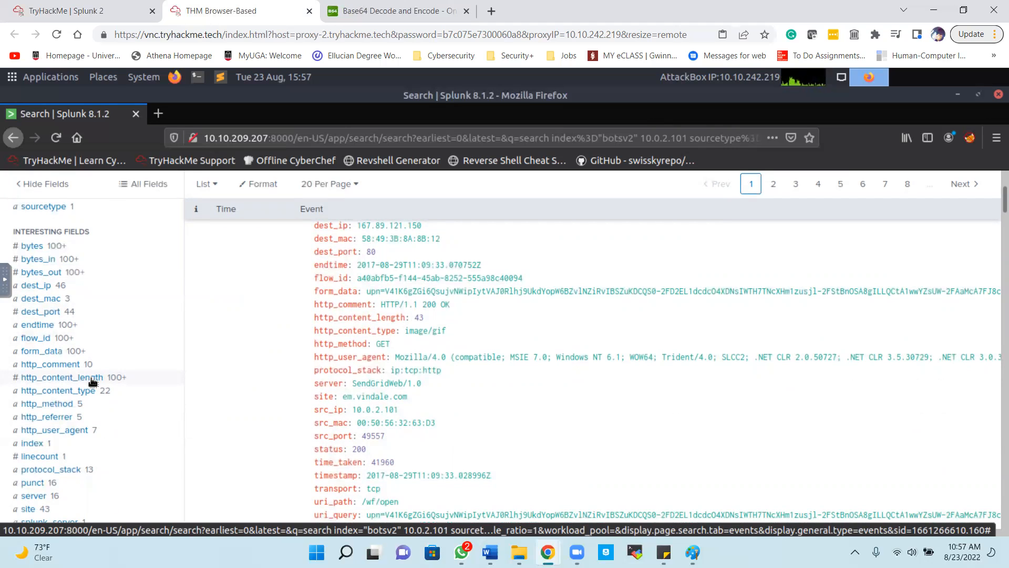
pyautogui.scroll(-3, 93, 382)
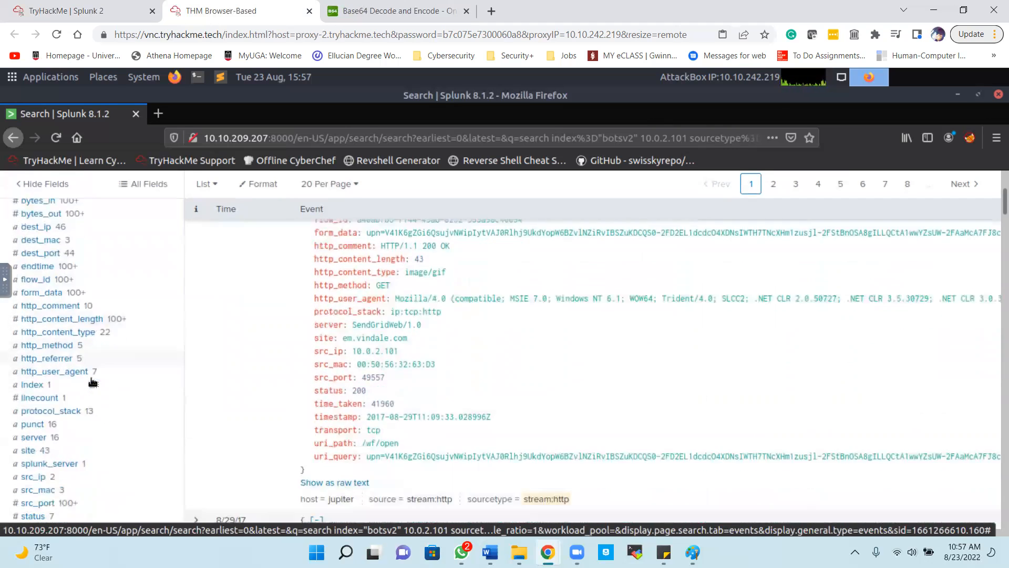
pyautogui.click(29, 397)
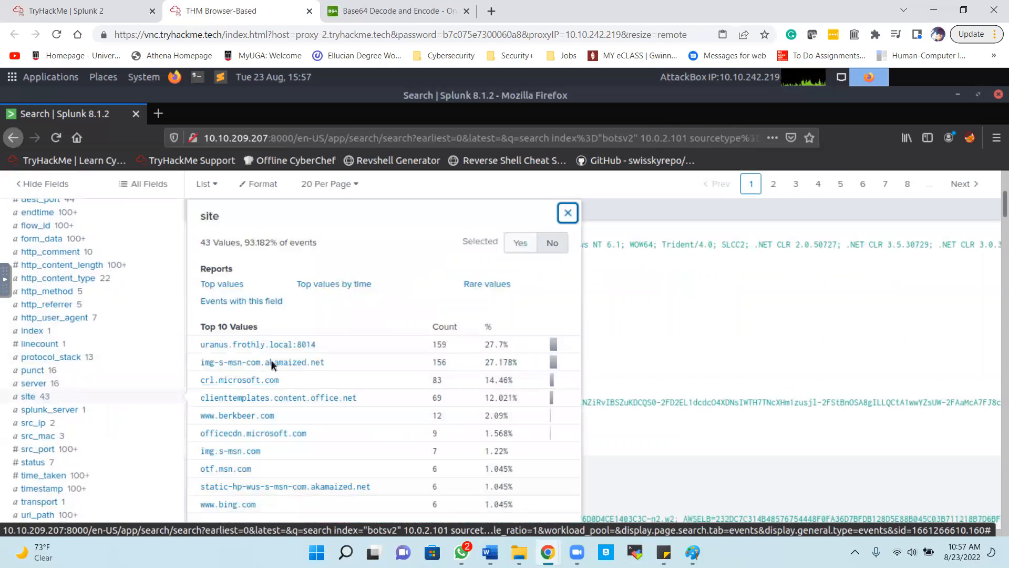
pyautogui.click(38, 397)
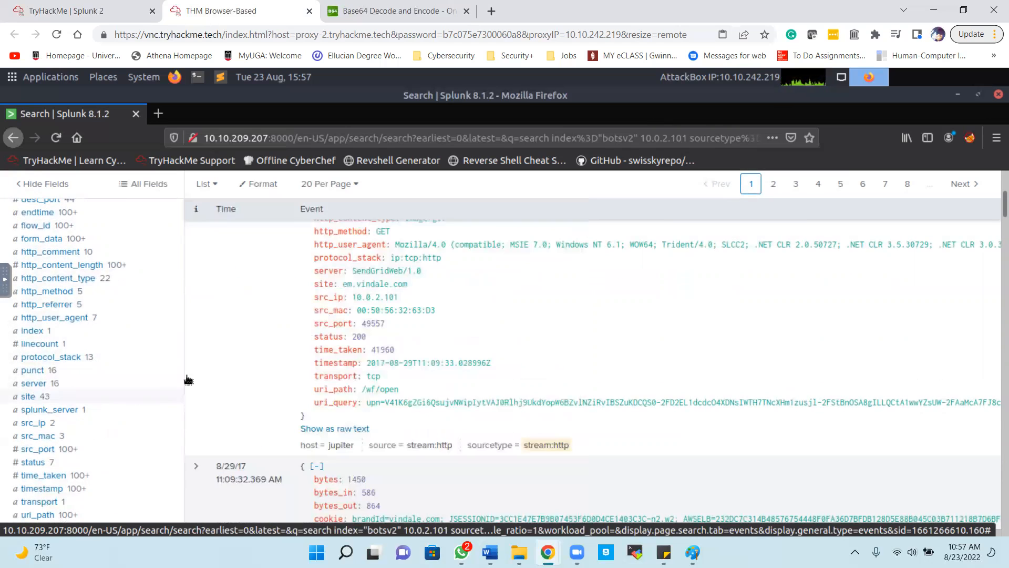
pyautogui.click(34, 398)
pyautogui.scroll(-1, 273, 388)
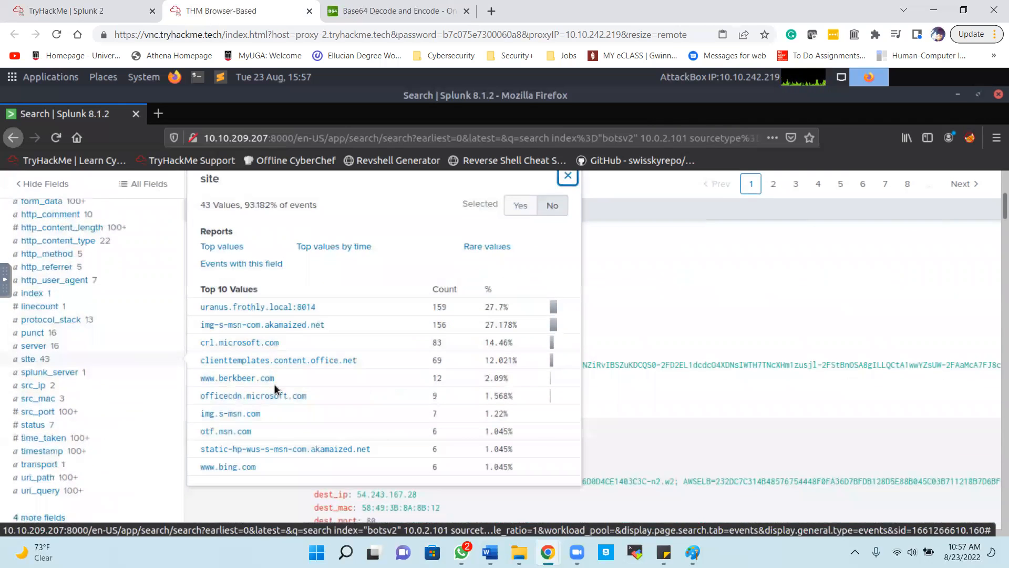
# - Extend the stream:http search with the lines | dedup site and | table site, and run it
pyautogui.scroll(2, 274, 389)
pyautogui.click(318, 274)
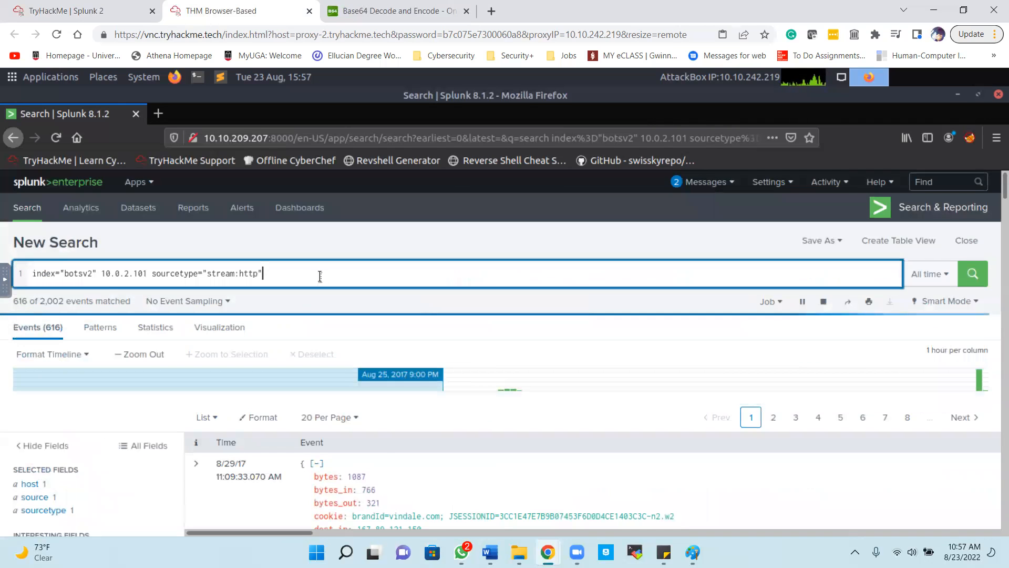
pyautogui.hotkey('shift', 'Return')
pyautogui.write('| ')
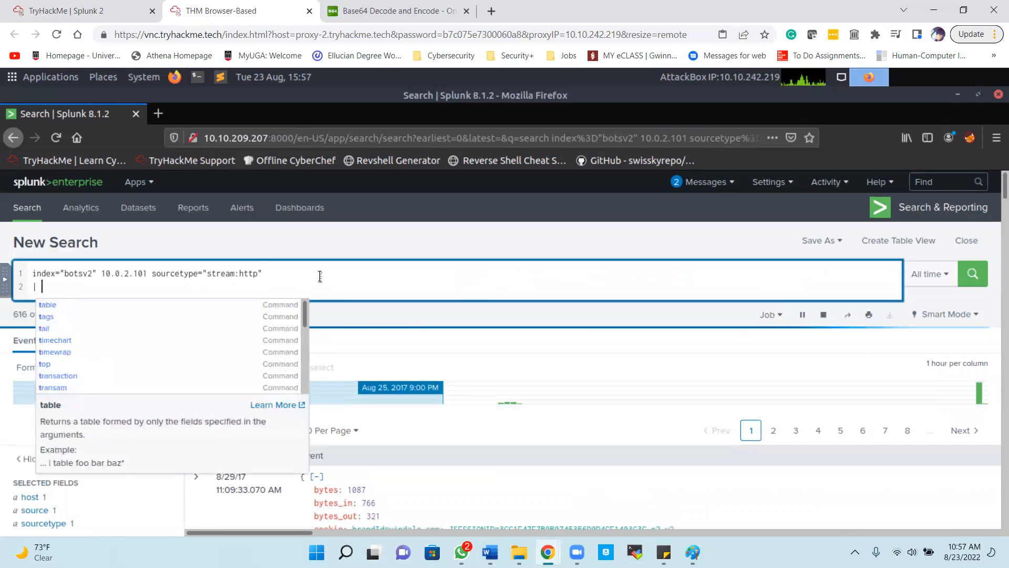
pyautogui.write('dedup ')
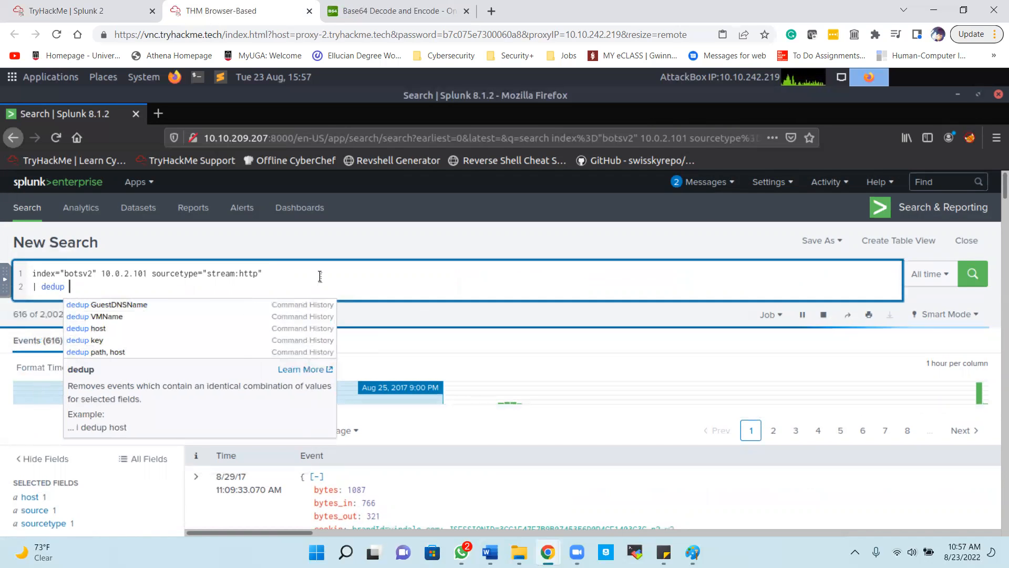
pyautogui.write('site')
pyautogui.hotkey('shift', 'Return')
pyautogui.write('}')
pyautogui.hotkey('shift', 'Return')
pyautogui.write('| tabl')
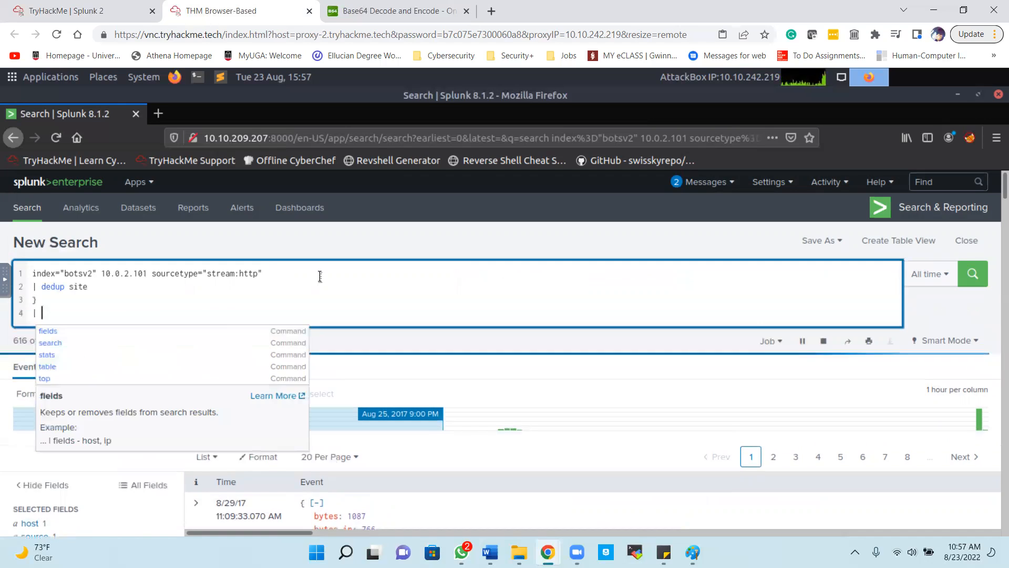
pyautogui.press('BackSpace')
pyautogui.press('BackSpace')
pyautogui.press('BackSpace')
pyautogui.press('BackSpace')
pyautogui.press('BackSpace')
pyautogui.press('BackSpace')
pyautogui.press('BackSpace')
pyautogui.press('BackSpace')
pyautogui.press('BackSpace')
pyautogui.hotkey('shift', 'Return')
pyautogui.write('| table site')
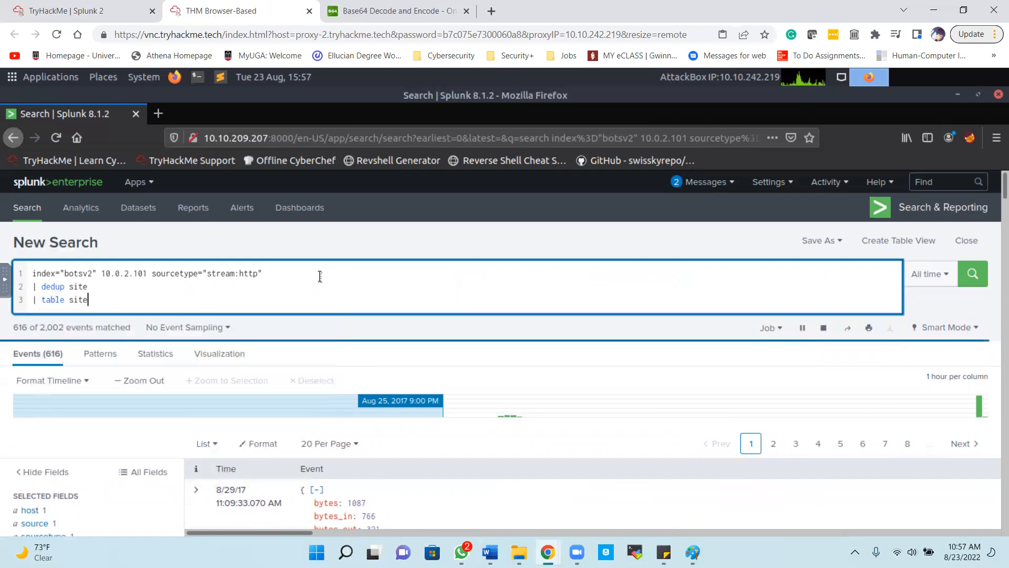
pyautogui.press('Return')
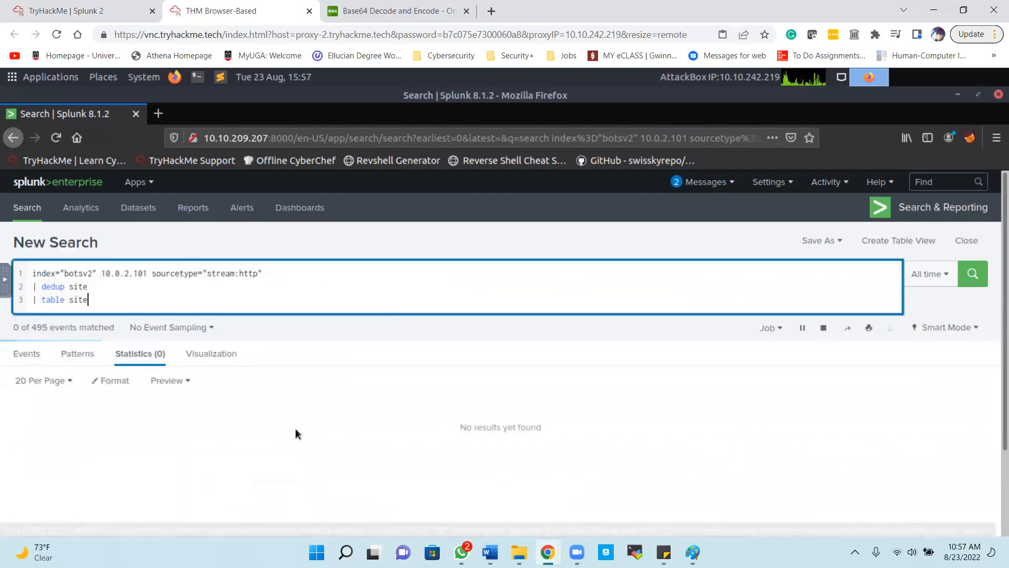
# - Look over the listed sites, and recheck the website domain question and its search hints in the TryHackMe room
pyautogui.scroll(-3, 296, 434)
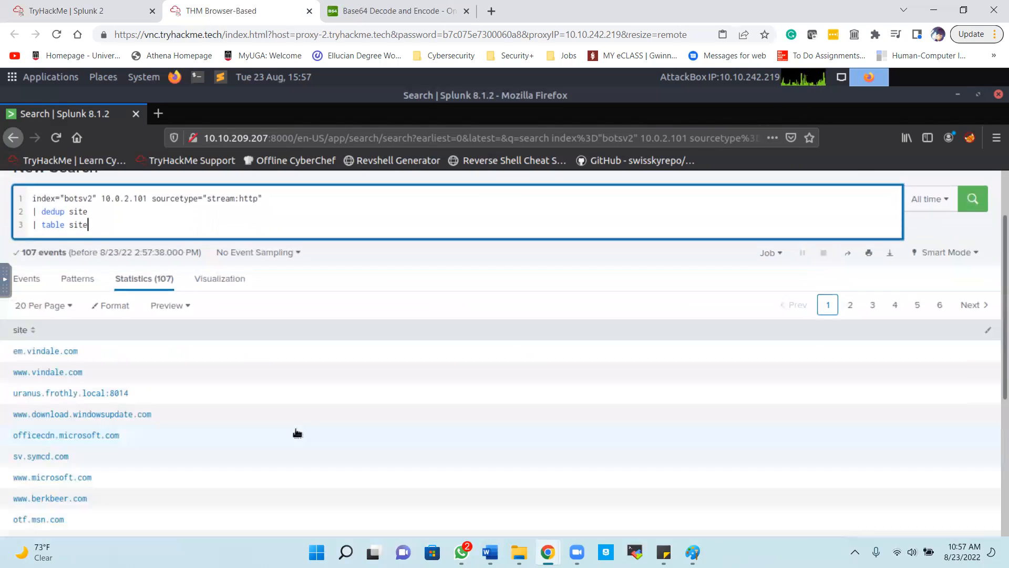
pyautogui.scroll(-9, 297, 433)
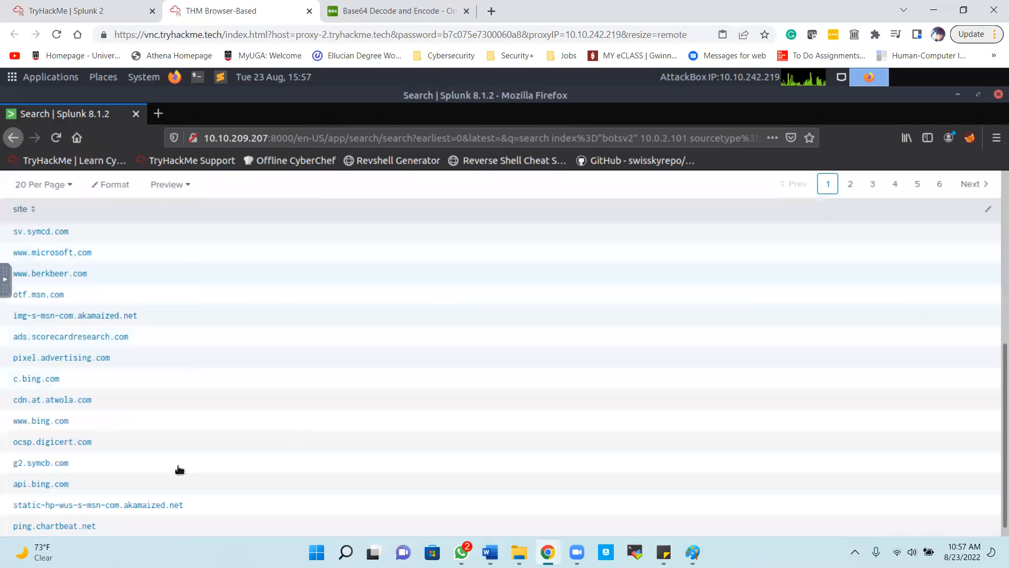
pyautogui.scroll(-1, 179, 470)
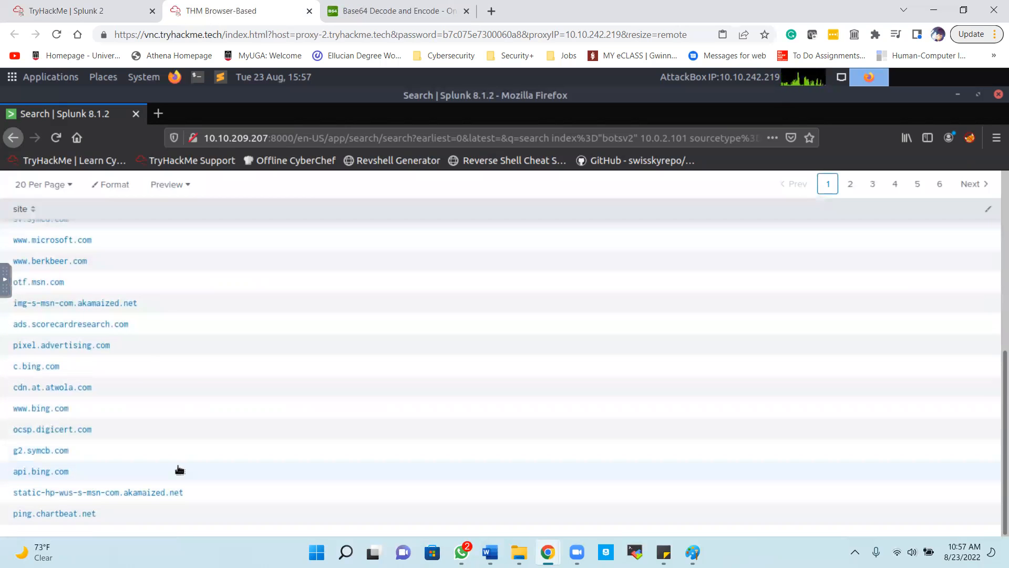
pyautogui.scroll(10, 179, 470)
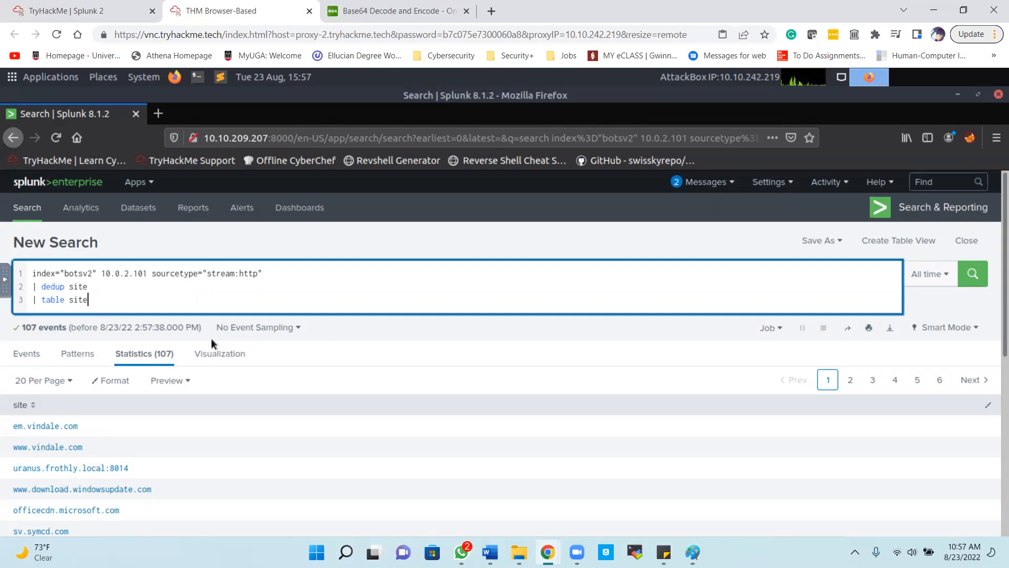
pyautogui.click(92, 11)
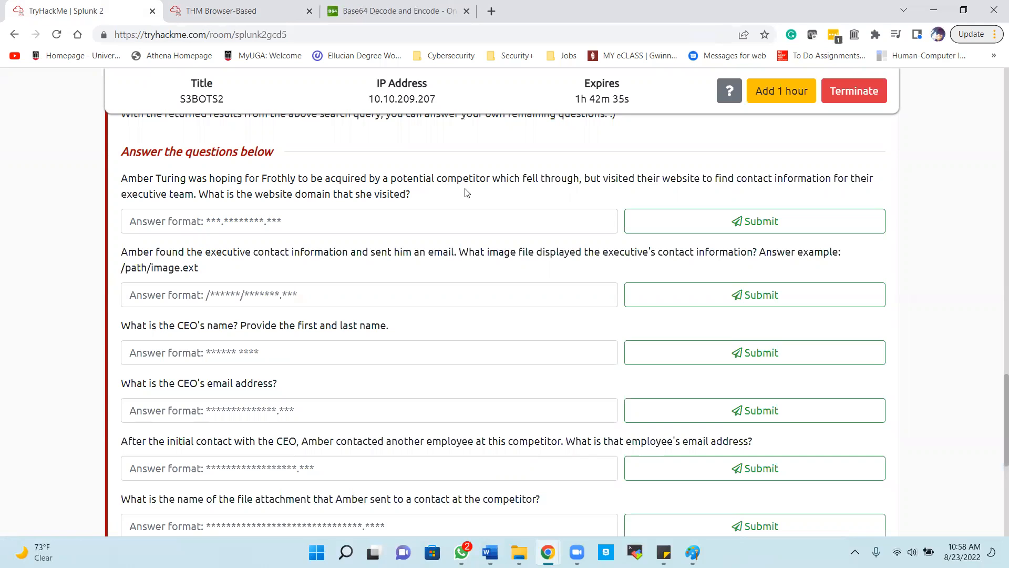
pyautogui.scroll(5, 247, 205)
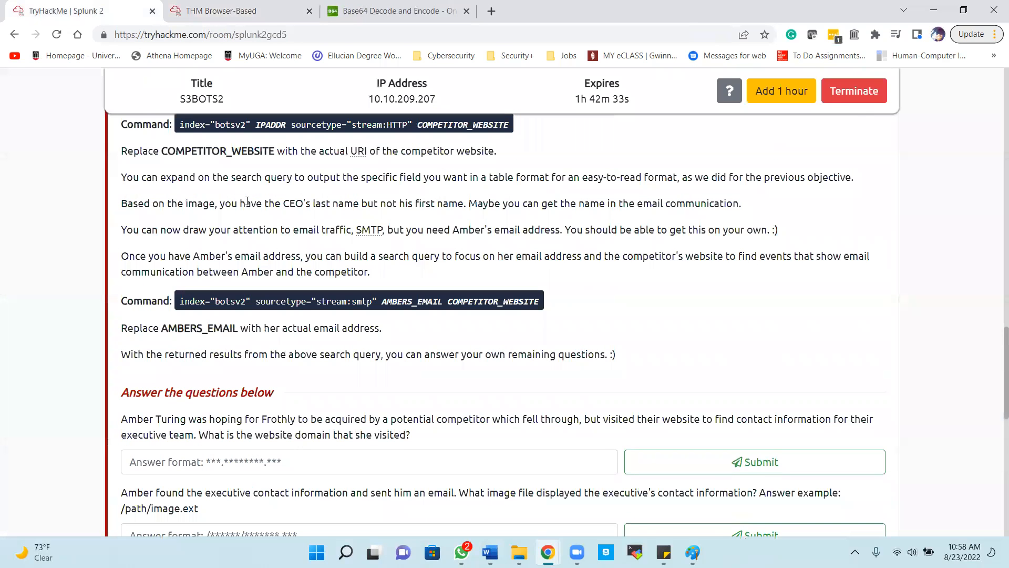
pyautogui.scroll(-1, 261, 324)
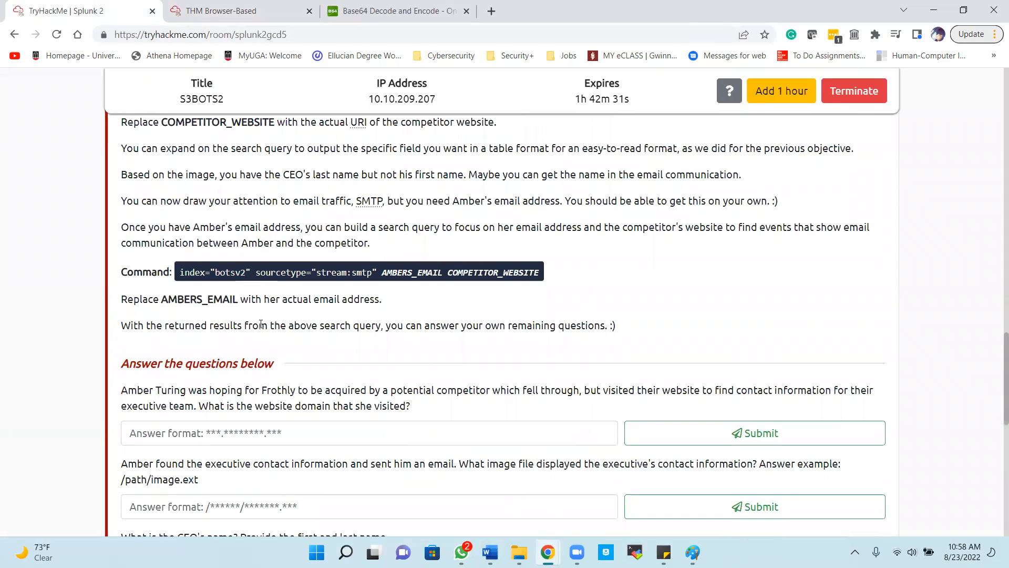
pyautogui.scroll(-3, 260, 324)
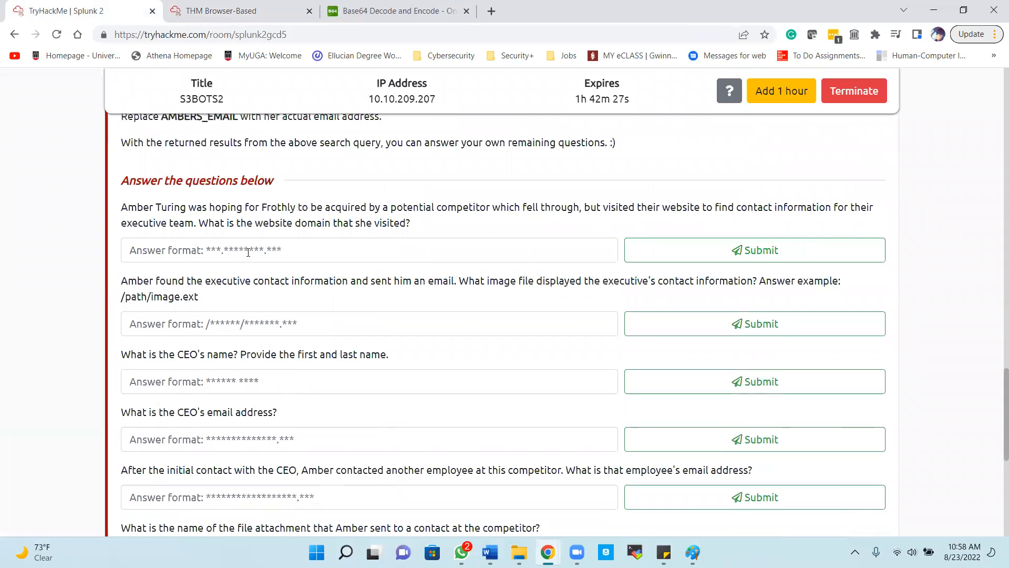
# - Return to Splunk, add the wildcard term *beer after the sourcetype filter, and rerun the search
pyautogui.click(257, 14)
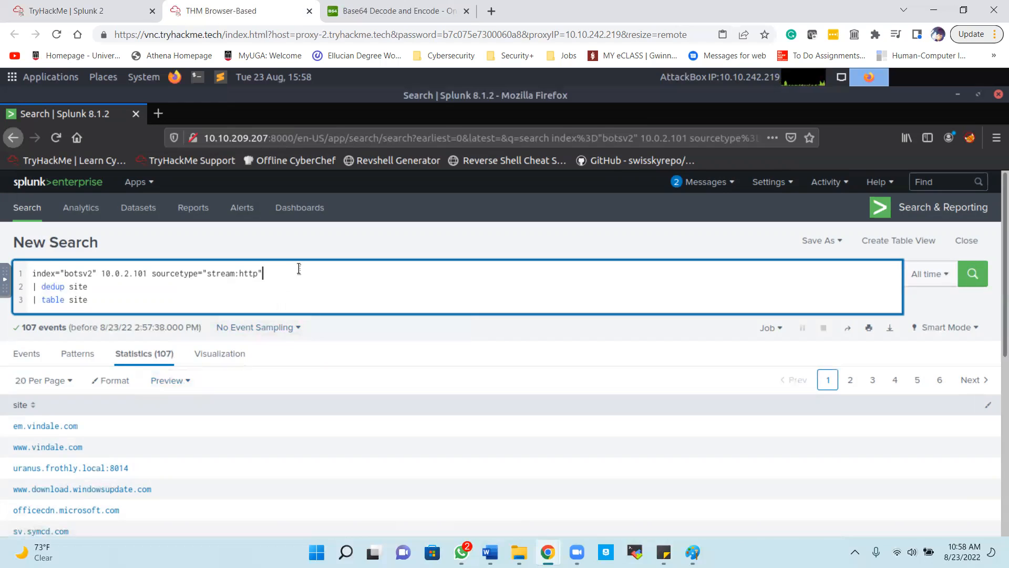
pyautogui.write('beer')
pyautogui.press('Left')
pyautogui.press('Left')
pyautogui.write('*')
pyautogui.click(299, 269)
pyautogui.press('Return')
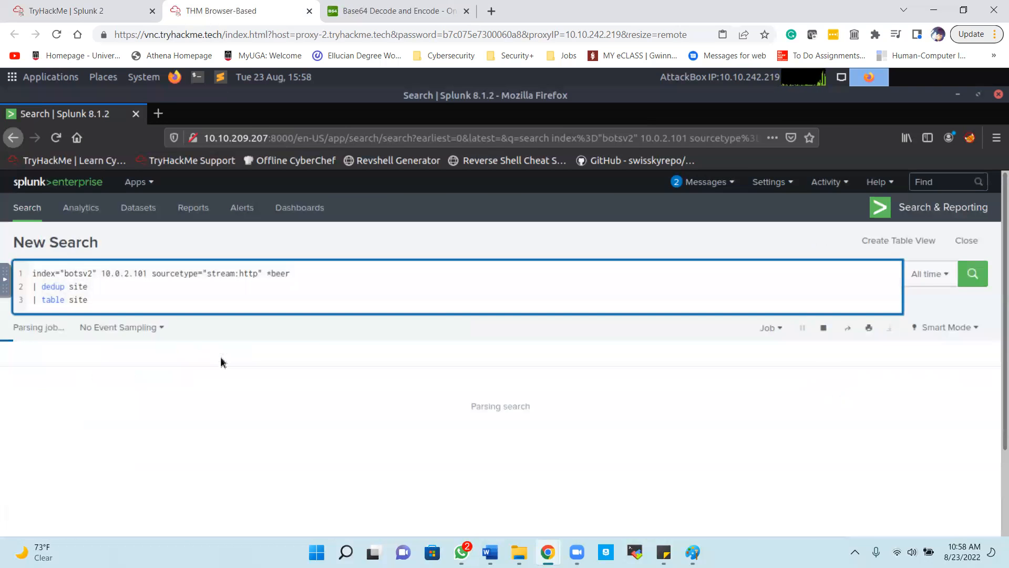
pyautogui.scroll(-1, 249, 408)
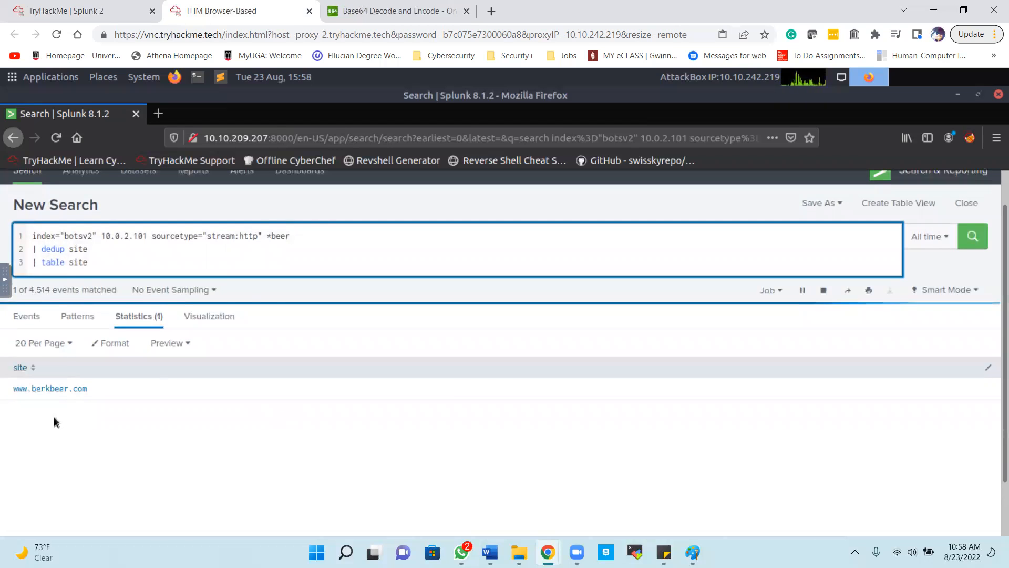
pyautogui.moveTo(94, 392); pyautogui.dragTo(9, 392)
pyautogui.hotkey('ctrl', 'c')
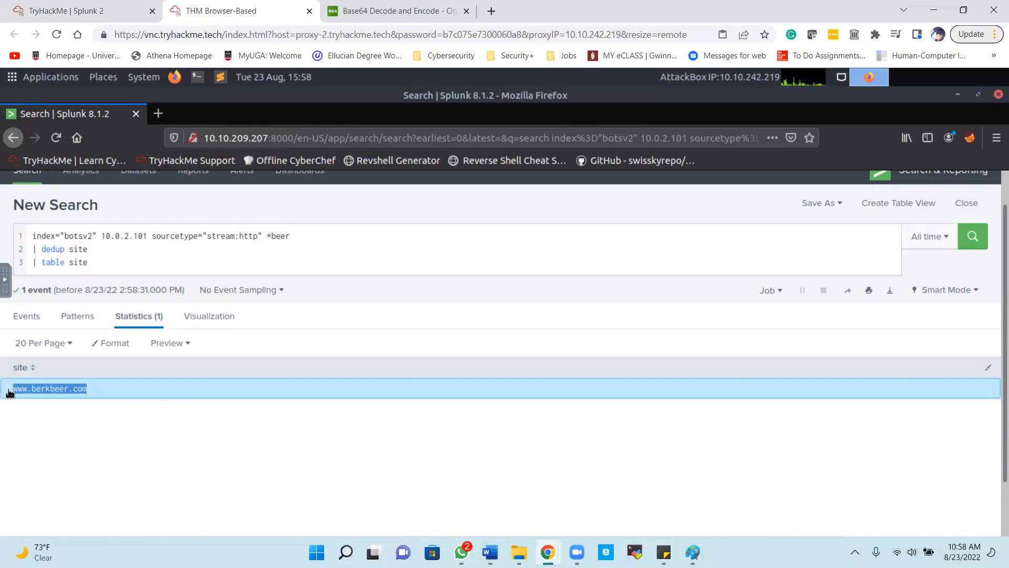
pyautogui.click(79, 11)
pyautogui.click(263, 254)
pyautogui.hotkey('ctrl', 'v')
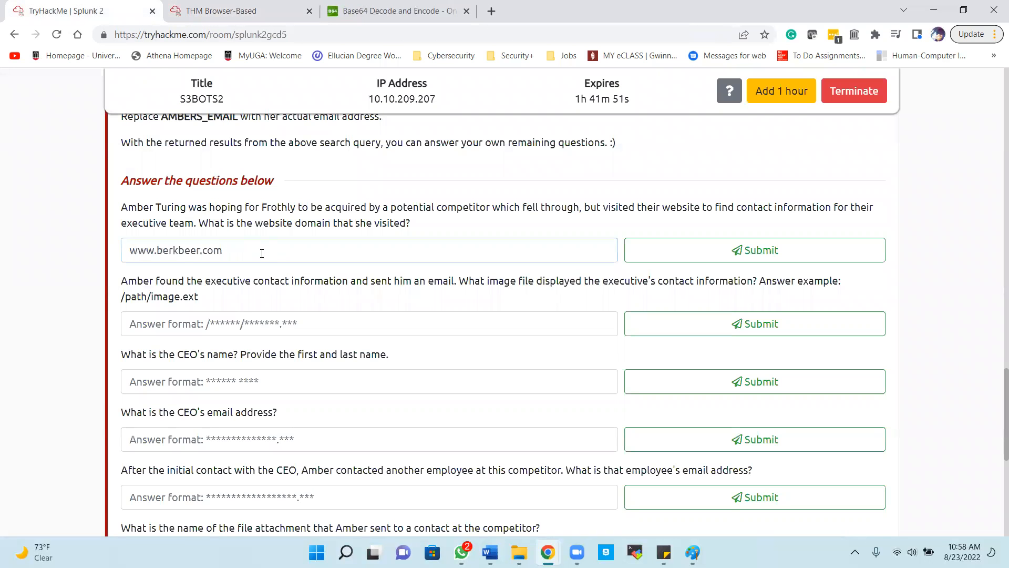
pyautogui.press('Return')
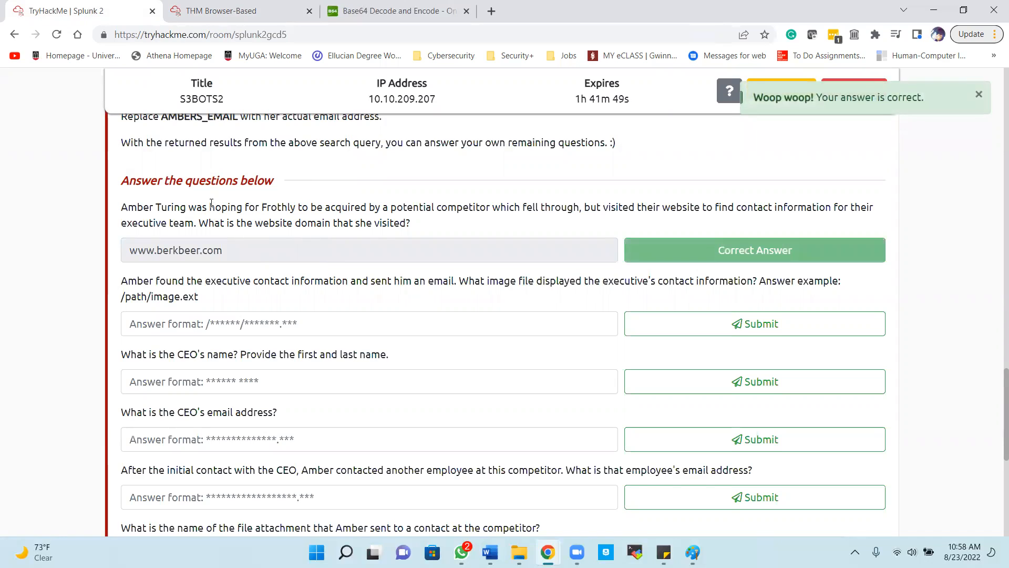
pyautogui.scroll(-1, 211, 203)
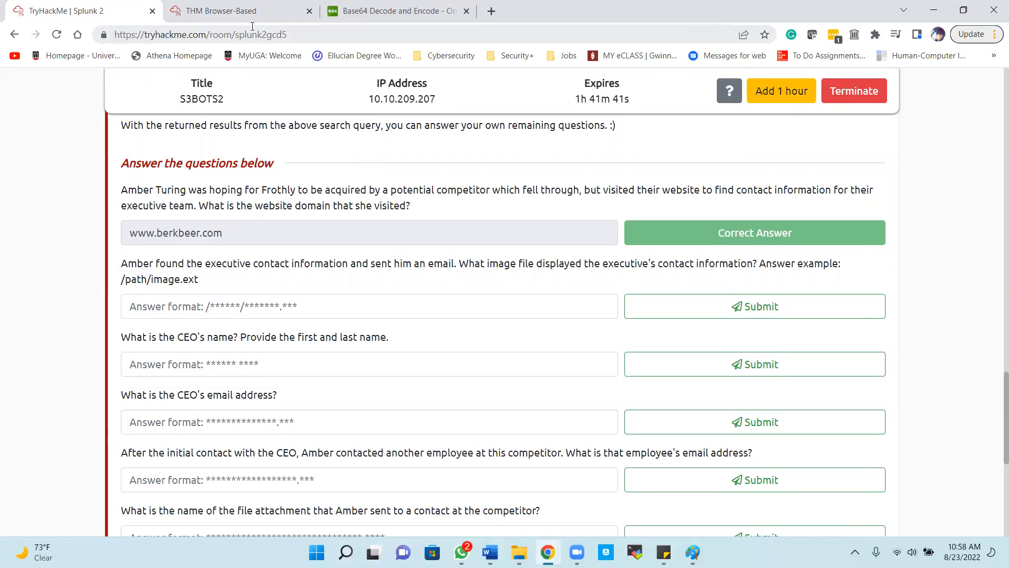
pyautogui.scroll(-1, 201, 351)
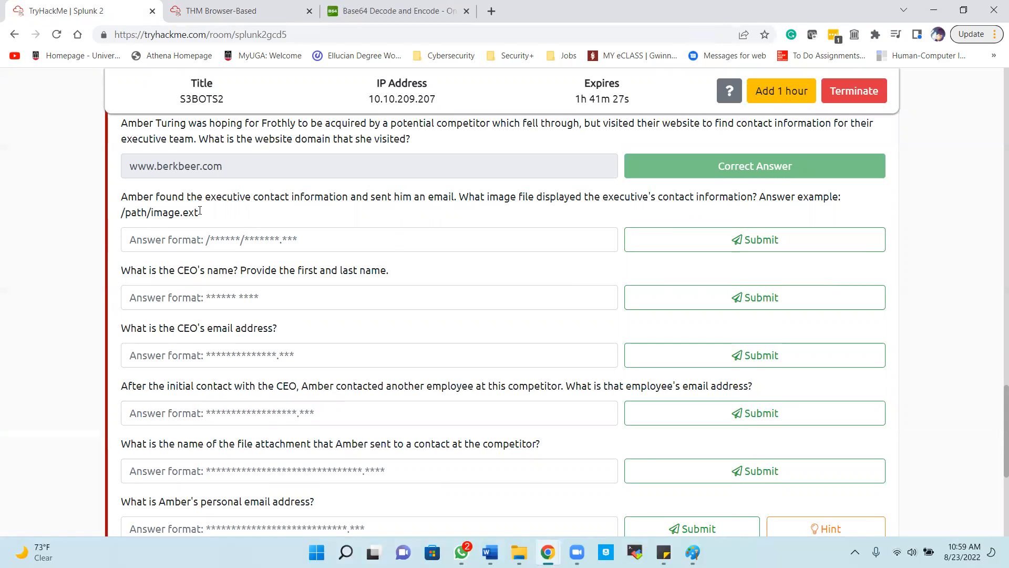
pyautogui.moveTo(200, 210); pyautogui.dragTo(122, 215)
pyautogui.click(122, 217)
pyautogui.click(235, 13)
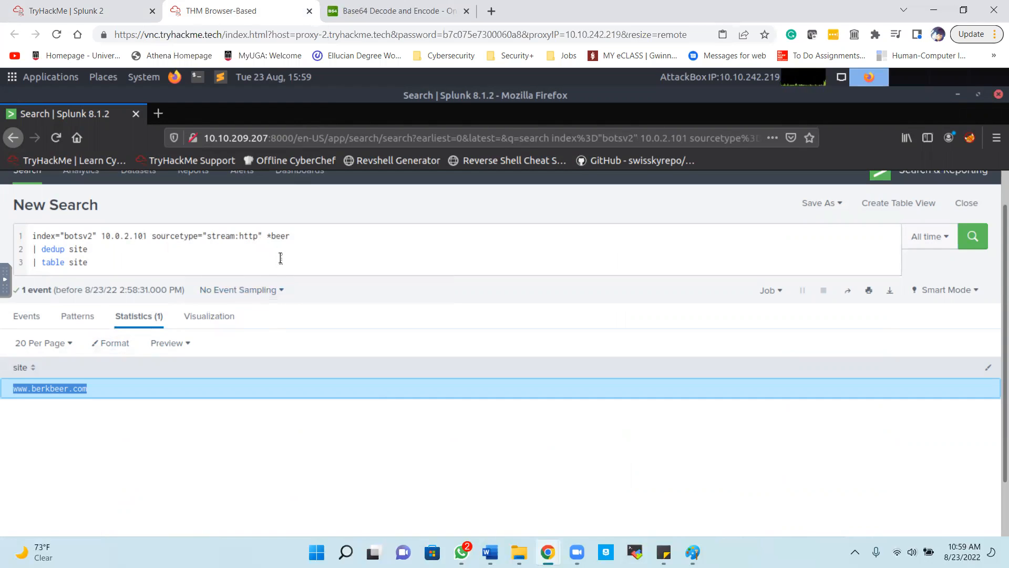
pyautogui.click(267, 235)
pyautogui.moveTo(267, 235); pyautogui.dragTo(285, 263)
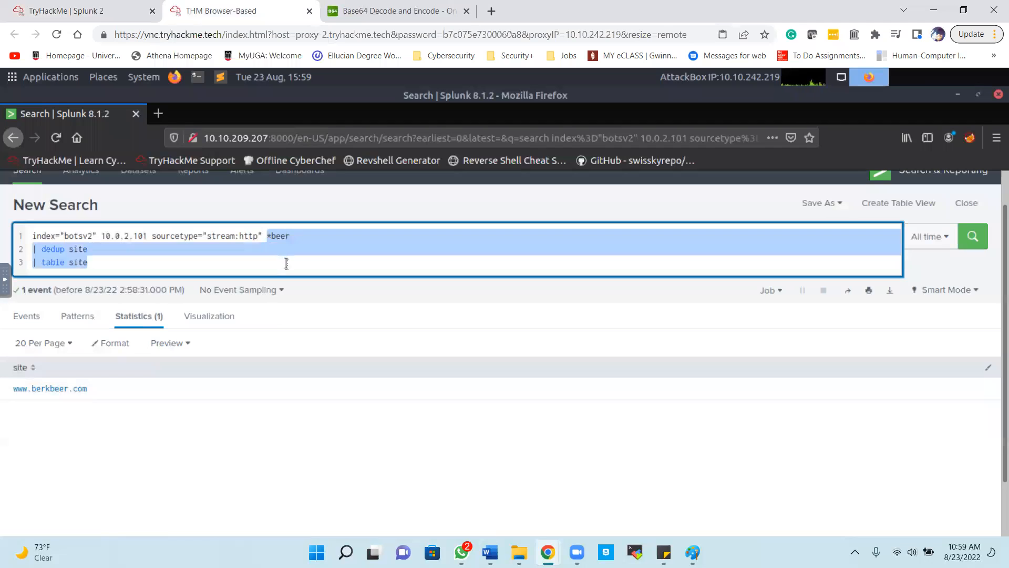
pyautogui.press('BackSpace')
pyautogui.write('www')
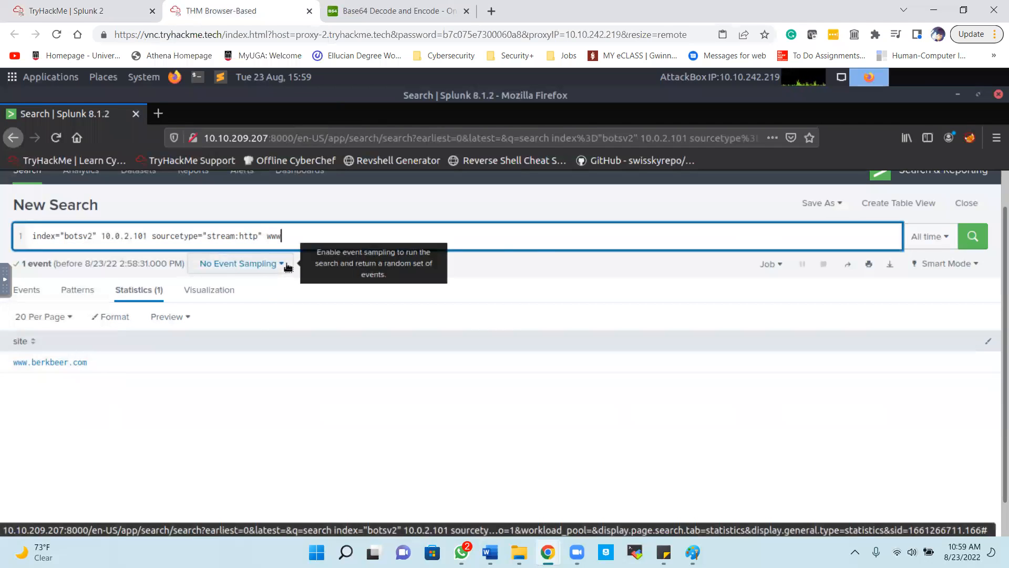
pyautogui.write('.berkbeer.com')
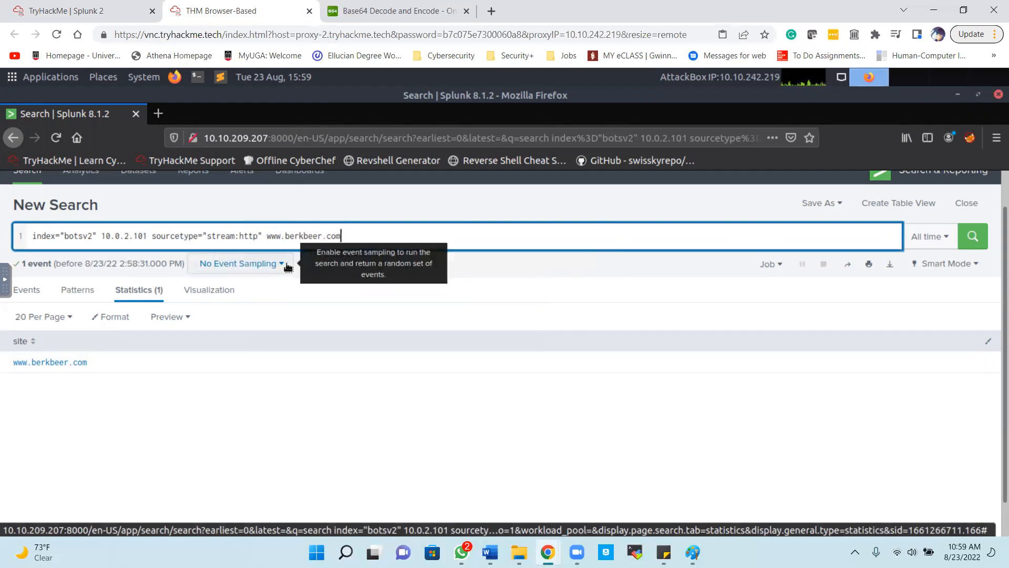
pyautogui.press('Return')
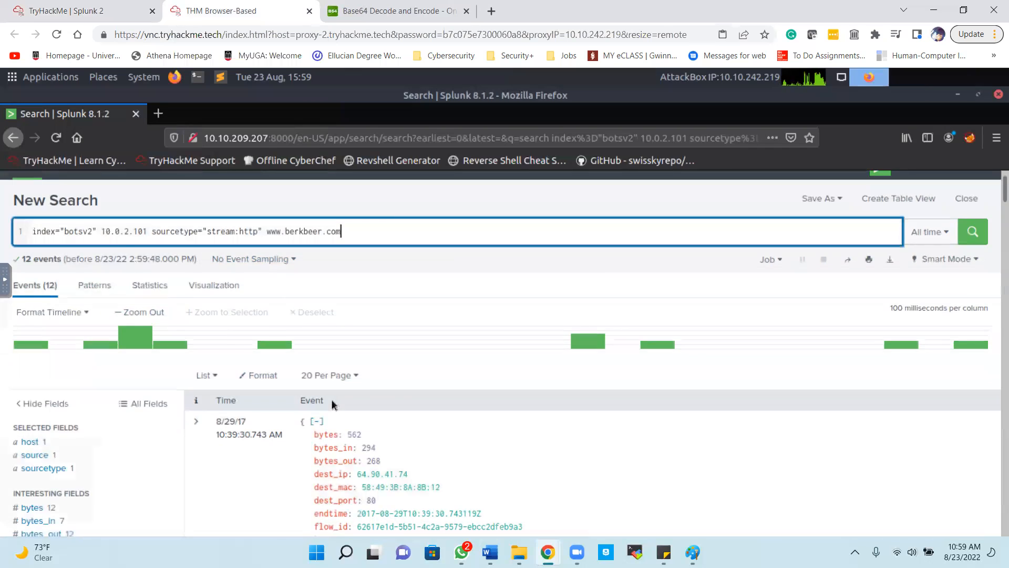
# - Look through the interesting fields and returned events, and inspect the values of the uri_path field
pyautogui.scroll(-3, 81, 398)
pyautogui.scroll(-4, 80, 398)
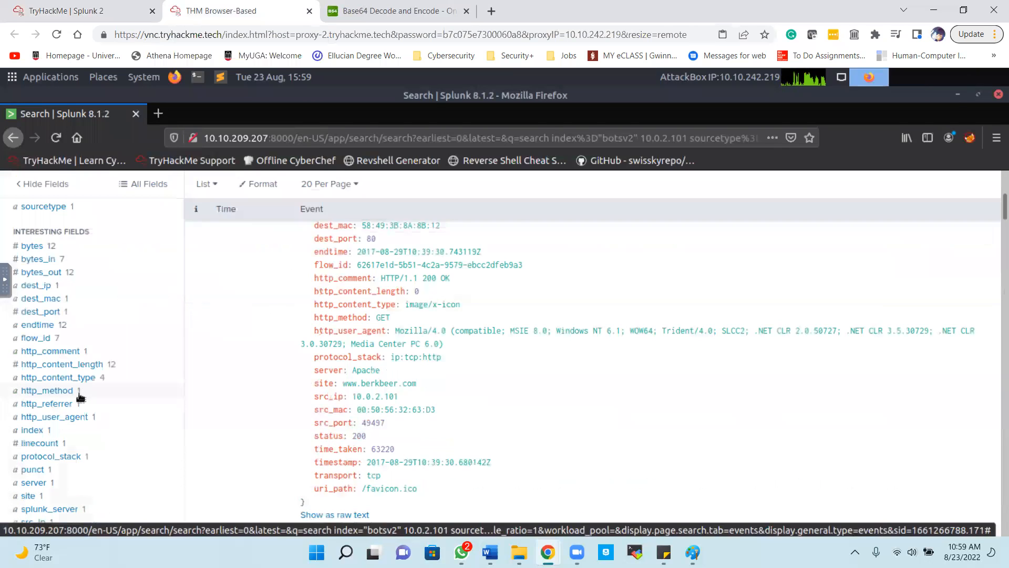
pyautogui.scroll(-5, 80, 398)
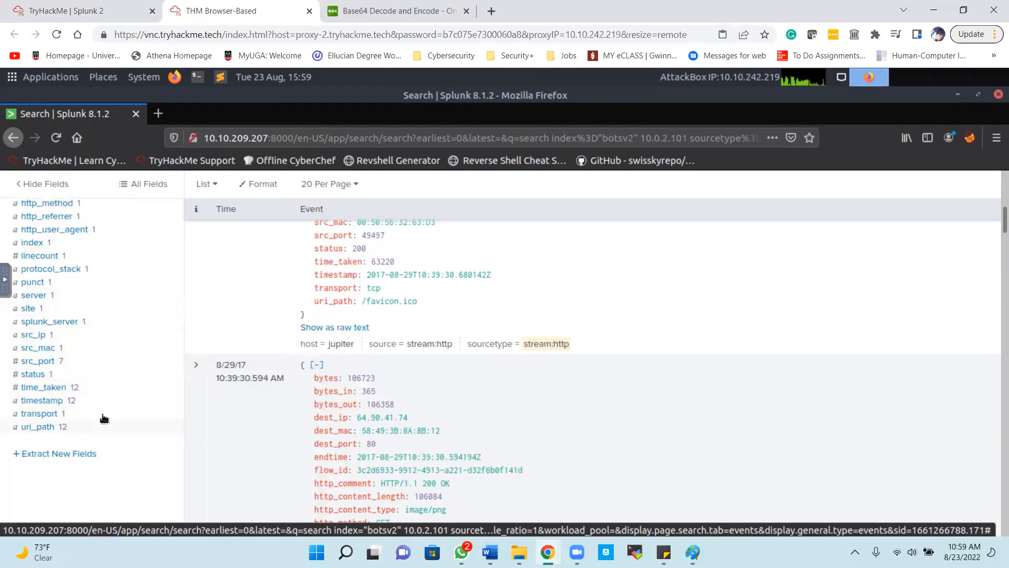
pyautogui.scroll(10, 108, 342)
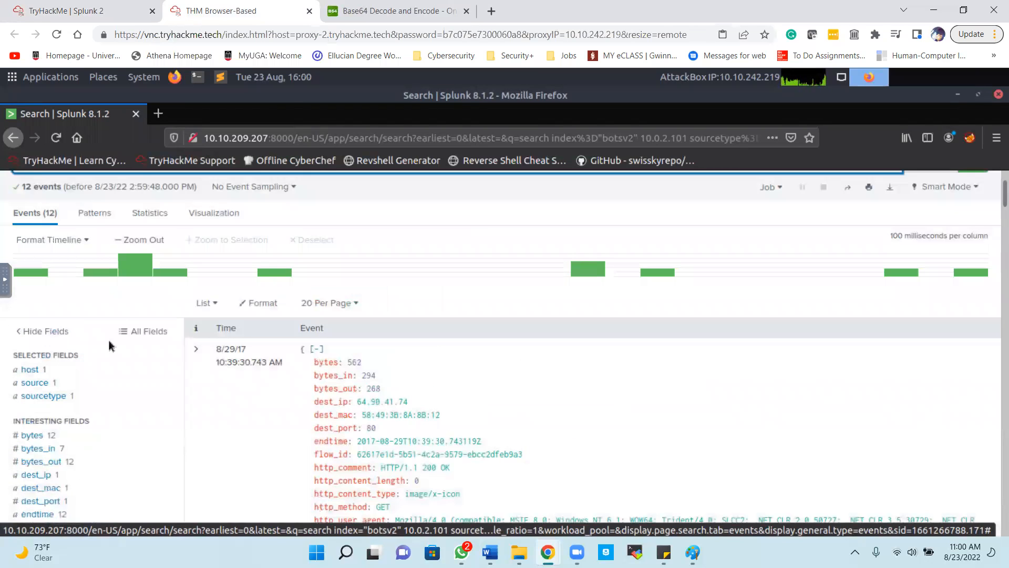
pyautogui.scroll(-3, 108, 345)
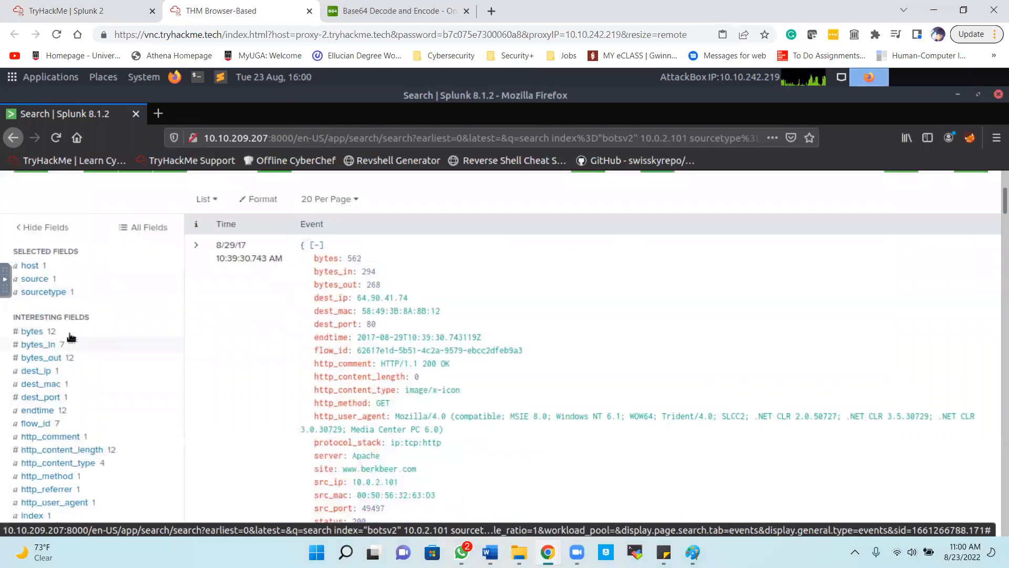
pyautogui.scroll(-1, 71, 337)
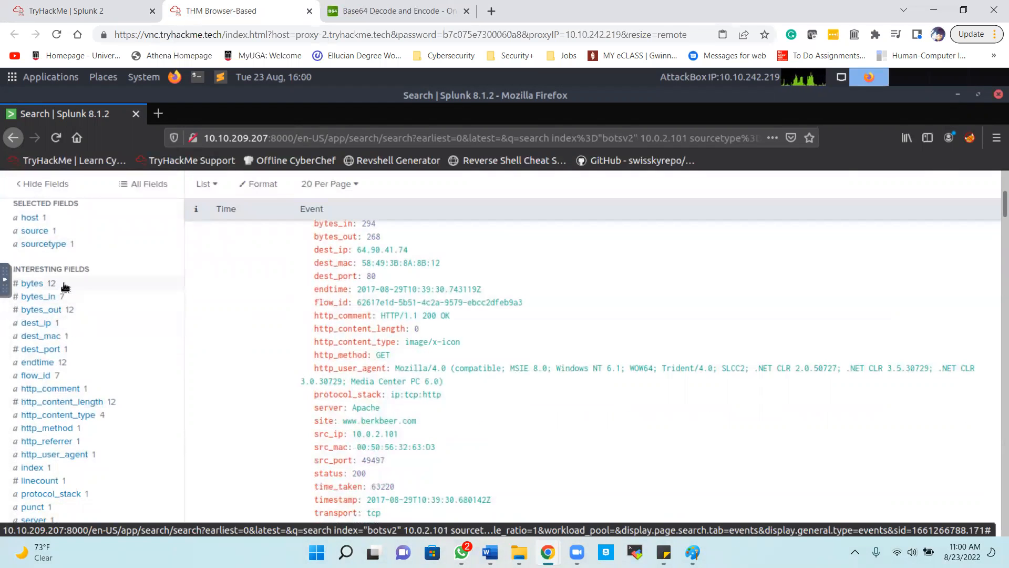
pyautogui.scroll(-3, 112, 285)
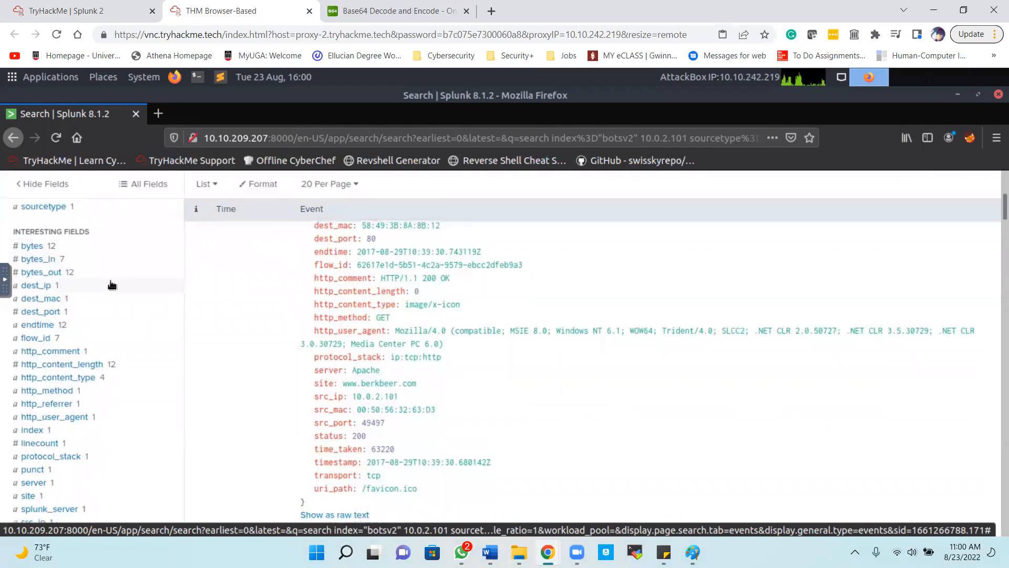
pyautogui.scroll(8, 112, 284)
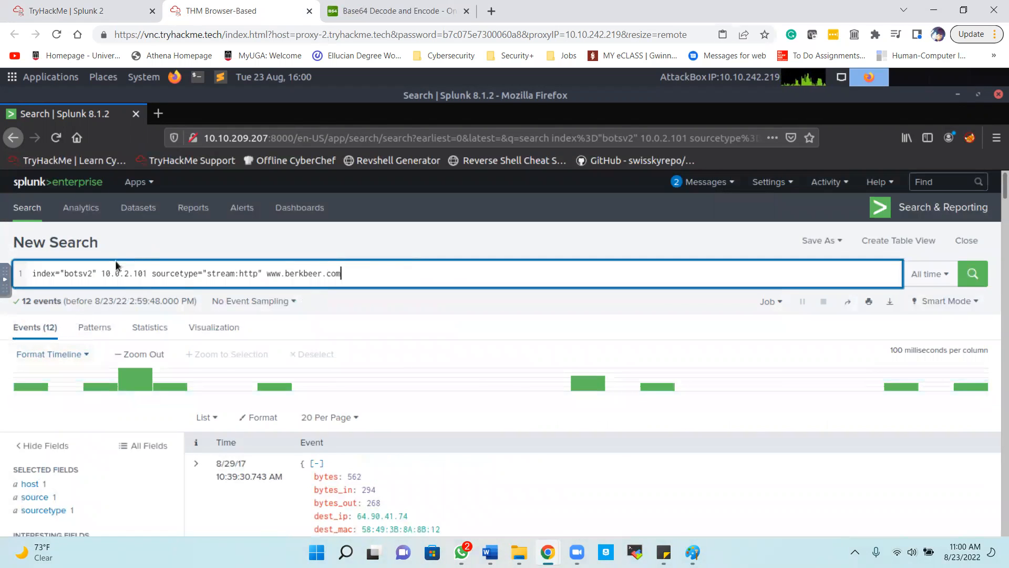
pyautogui.scroll(-1, 97, 387)
pyautogui.scroll(-6, 97, 388)
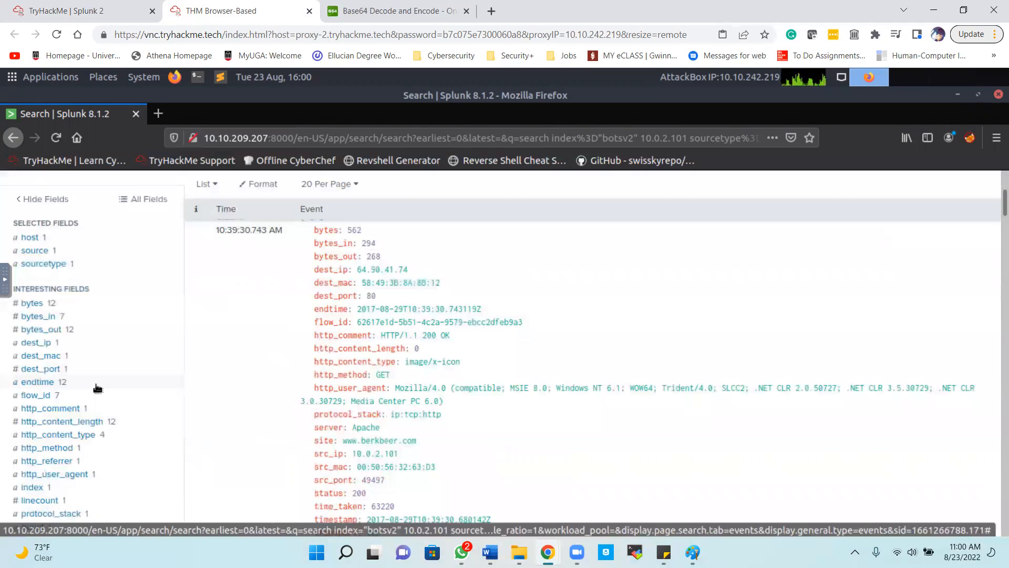
pyautogui.scroll(-9, 97, 388)
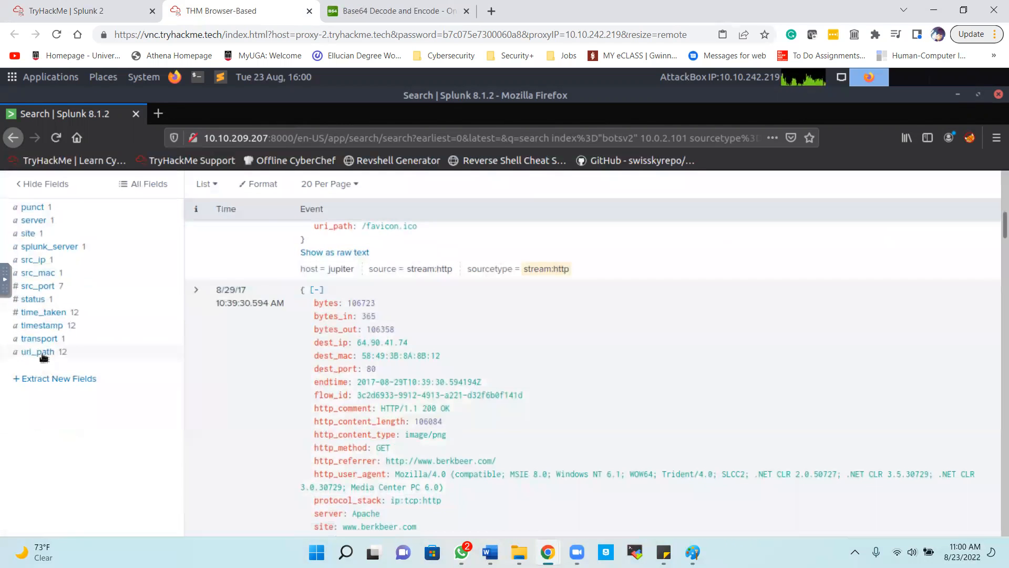
pyautogui.click(44, 353)
pyautogui.click(44, 354)
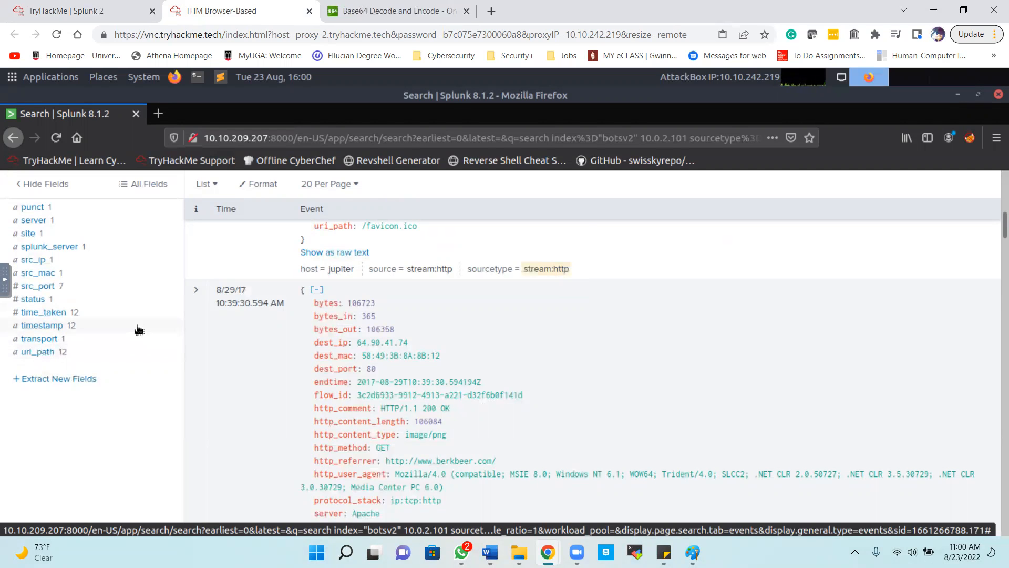
pyautogui.scroll(10, 139, 329)
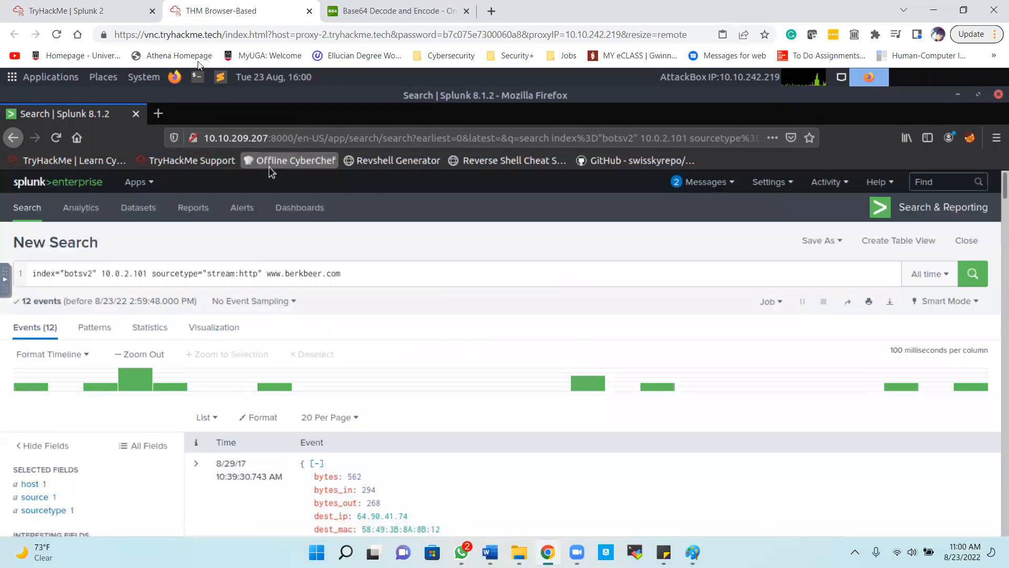
# - Recheck the /path/image.ext example of the executive image file question in the TryHackMe room
pyautogui.click(110, 13)
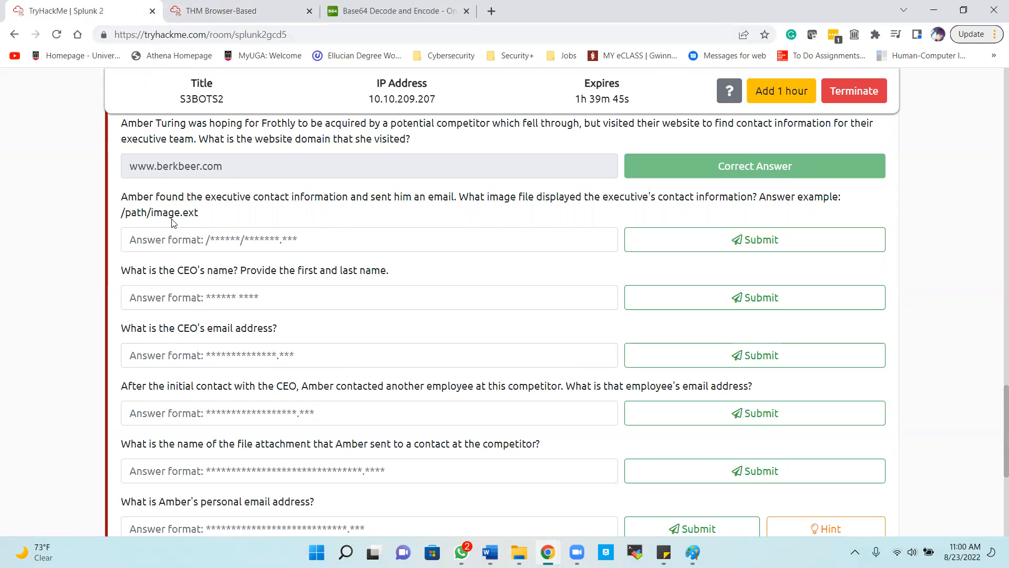
pyautogui.moveTo(200, 217); pyautogui.dragTo(119, 210)
pyautogui.click(120, 219)
pyautogui.moveTo(200, 216); pyautogui.dragTo(156, 215)
pyautogui.click(192, 207)
pyautogui.moveTo(236, 22)
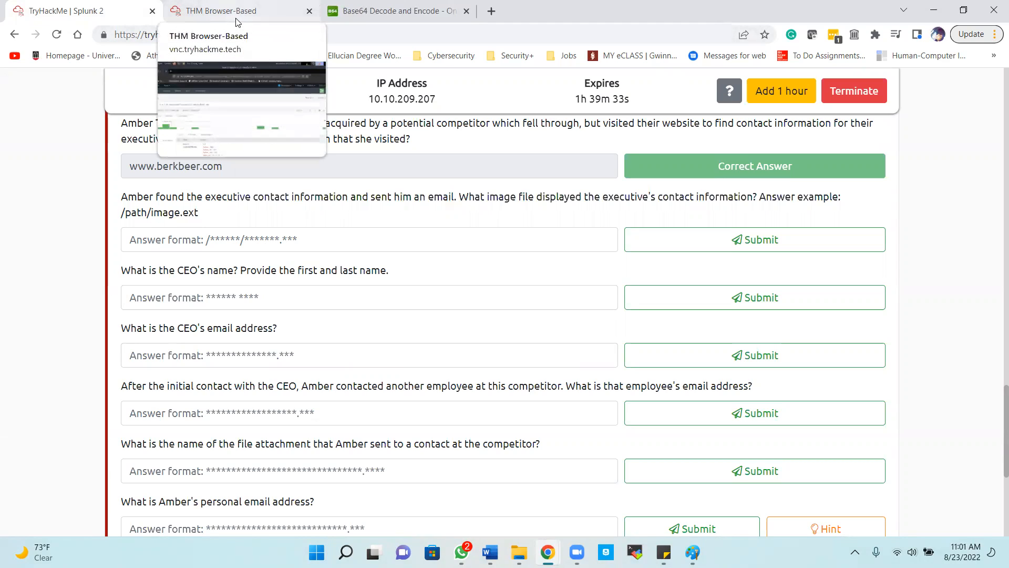
pyautogui.click(236, 22)
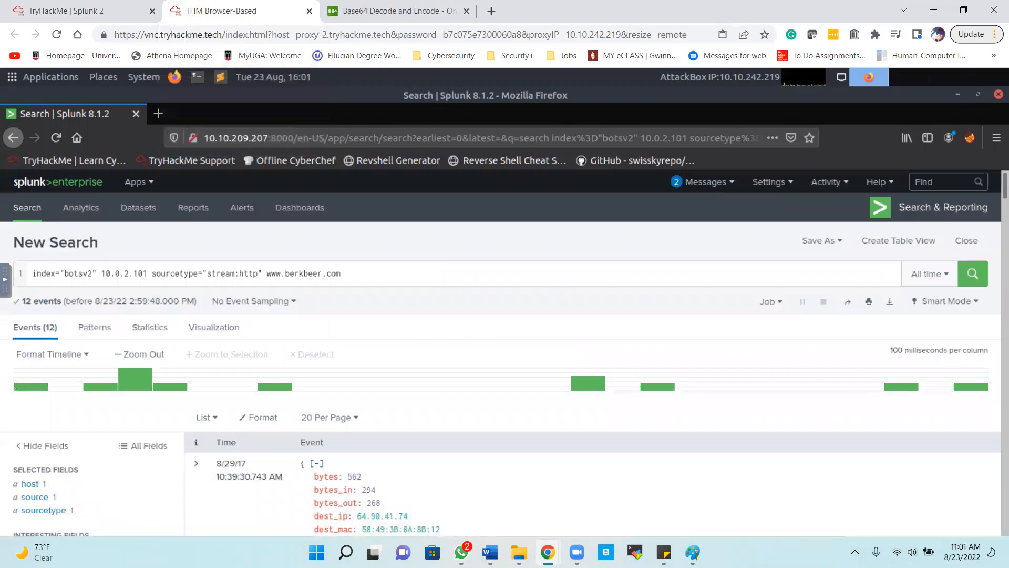
pyautogui.click(417, 278)
pyautogui.hotkey('shift', 'Return')
pyautogui.write('| de')
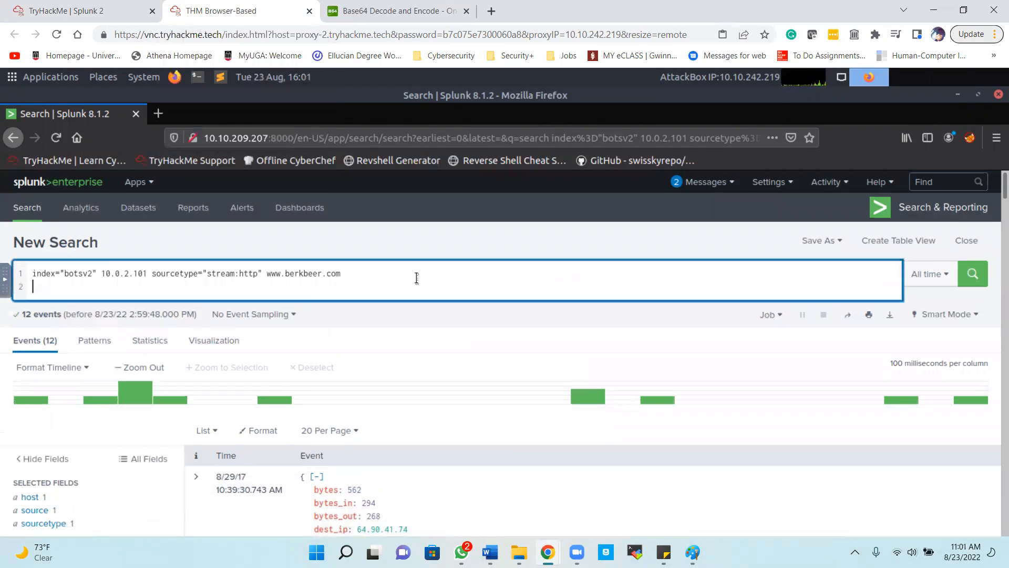
pyautogui.write('dup')
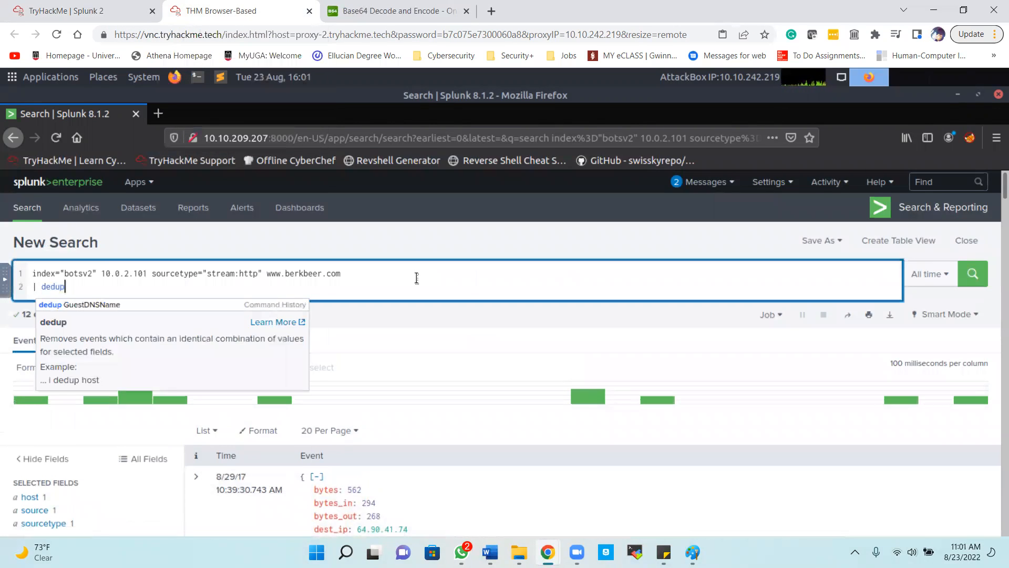
pyautogui.write(' u')
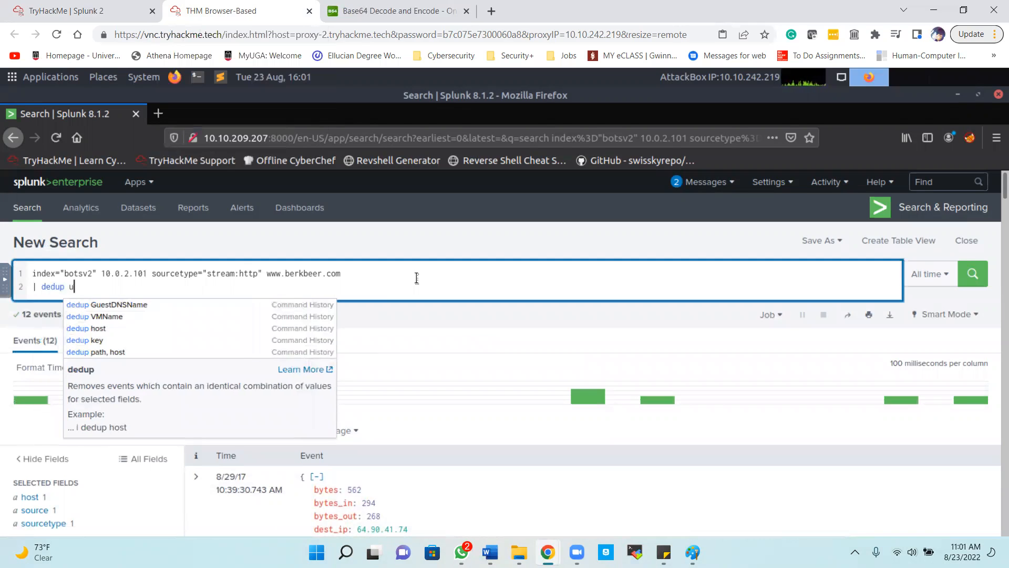
pyautogui.write('ri_path')
pyautogui.hotkey('shift', 'Return')
pyautogui.write('| tabl')
pyautogui.write('e uri')
pyautogui.write('_path')
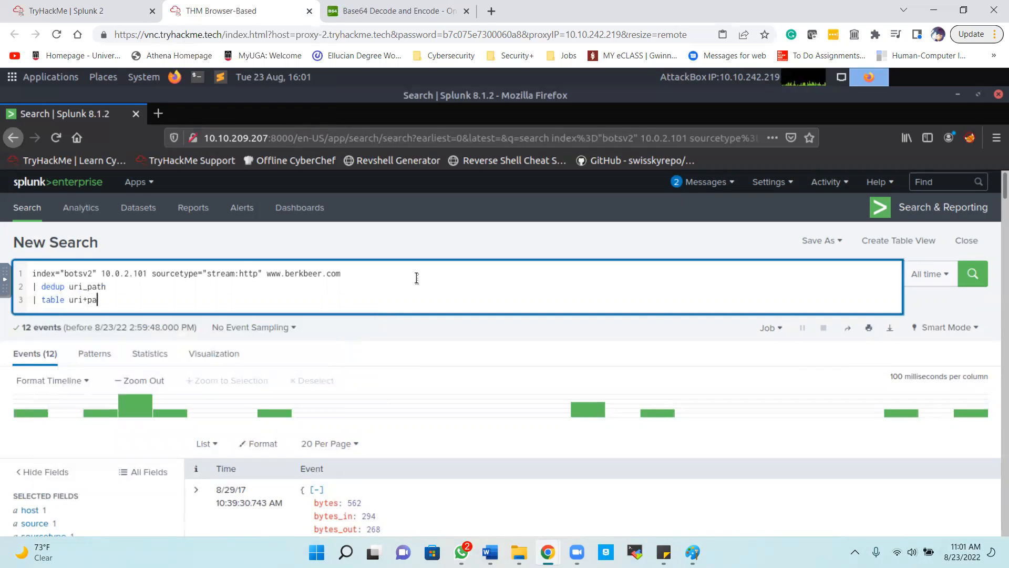
pyautogui.press('BackSpace')
pyautogui.press('BackSpace')
pyautogui.press('BackSpace')
pyautogui.press('BackSpace')
pyautogui.press('BackSpace')
pyautogui.write('_path')
pyautogui.press('Return')
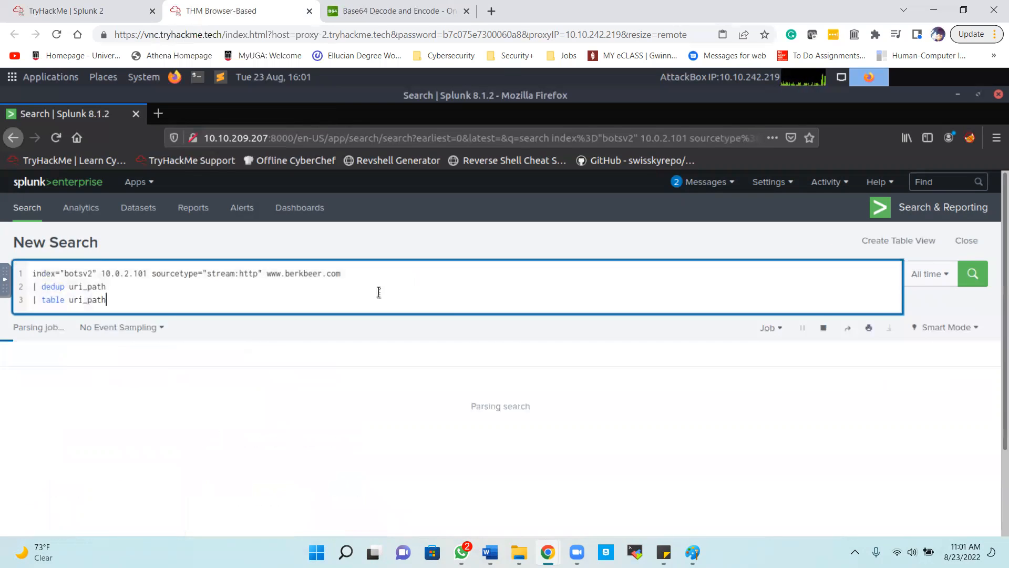
# - Copy /images/ceoberk.png from the uri_path results and submit it as the answer to the image file question in TryHackMe
pyautogui.scroll(-2, 244, 331)
pyautogui.scroll(-2, 241, 331)
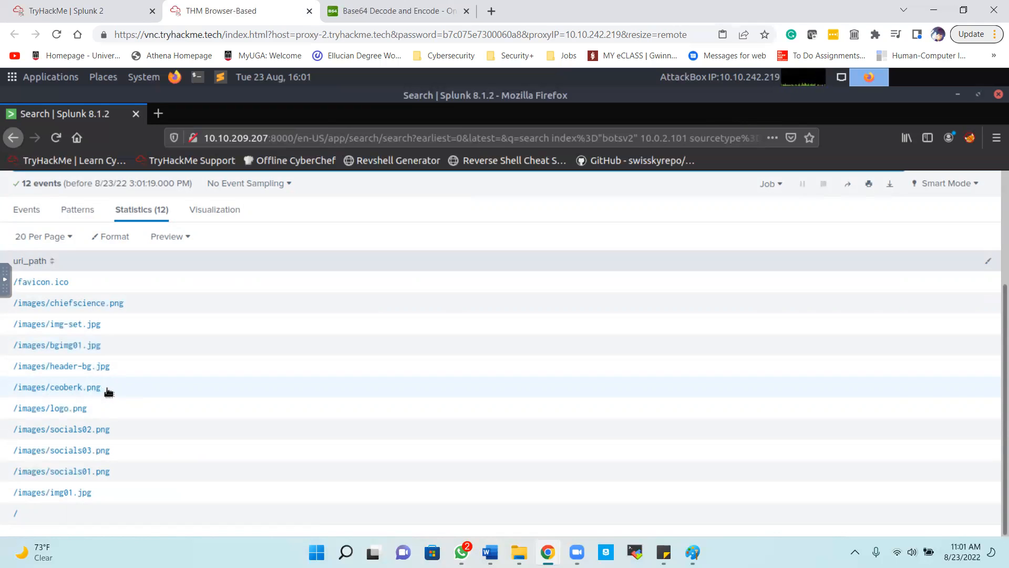
pyautogui.moveTo(108, 392); pyautogui.dragTo(9, 388)
pyautogui.hotkey('ctrl', 'c')
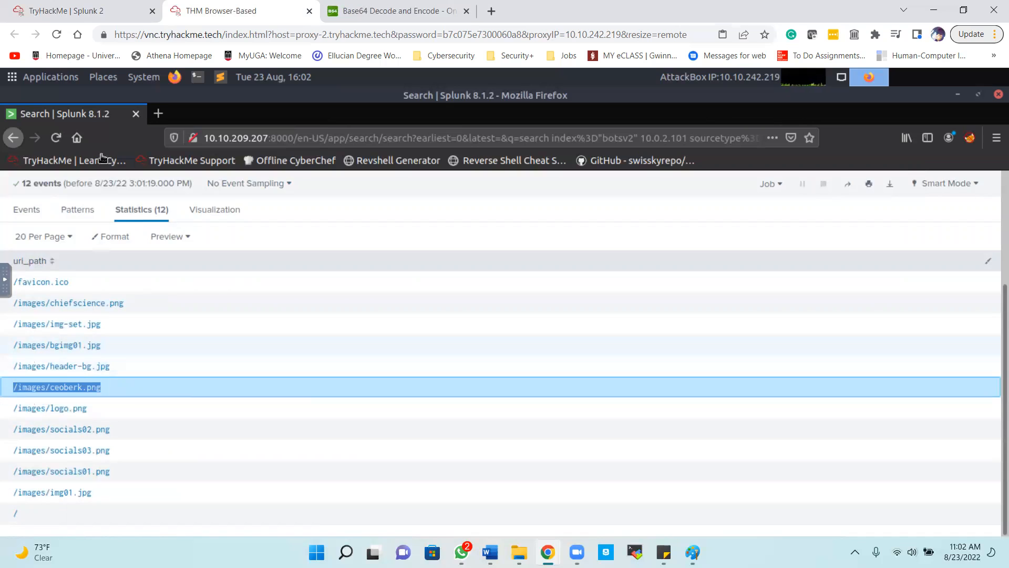
pyautogui.click(119, 7)
pyautogui.click(276, 239)
pyautogui.hotkey('ctrl', 'v')
pyautogui.press('Return')
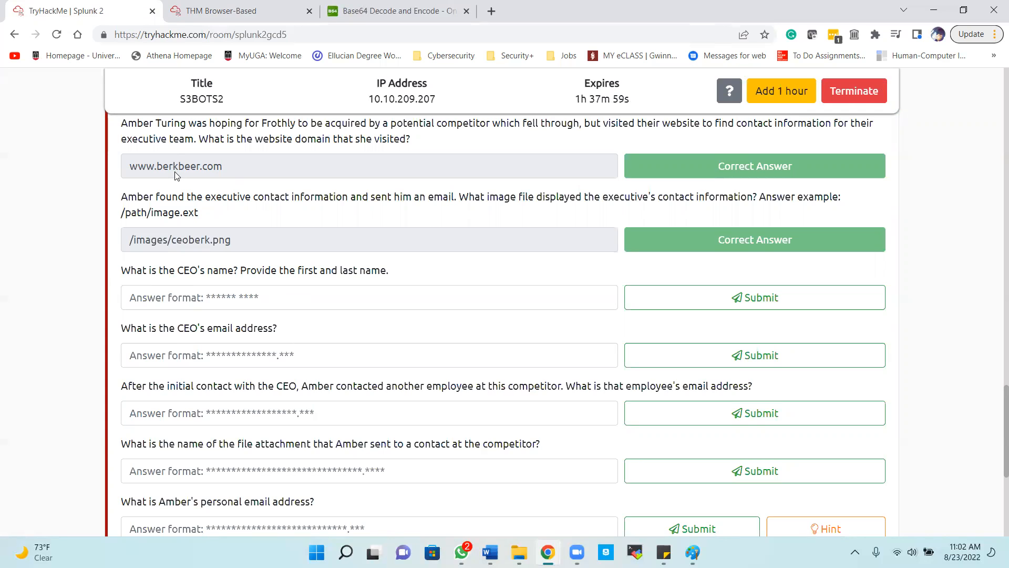
# - Review the remaining CEO questions, return to Splunk, cut the search down to index="botsv2" 10.0.2.101, and run it
pyautogui.scroll(1, 175, 175)
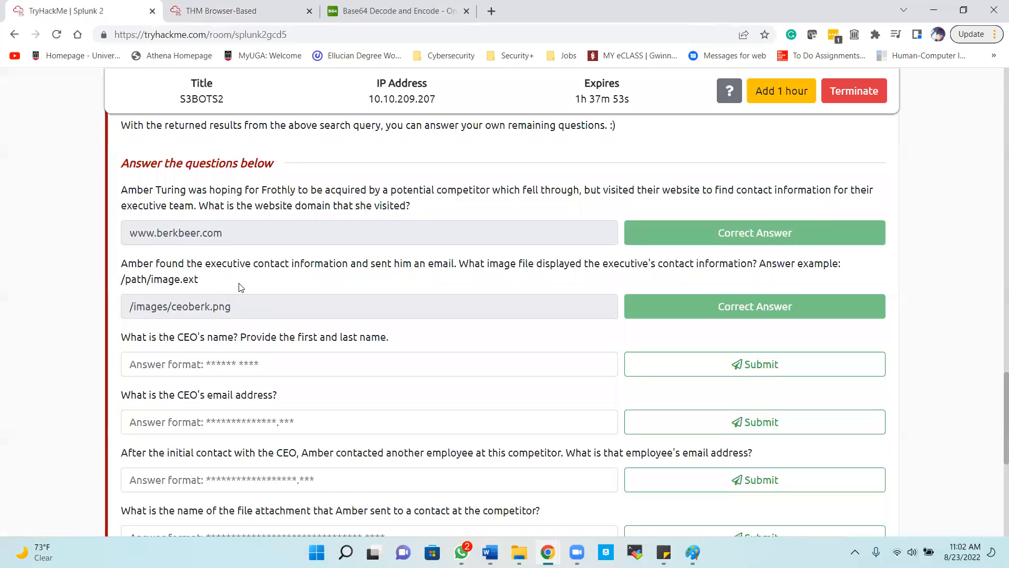
pyautogui.scroll(-1, 240, 287)
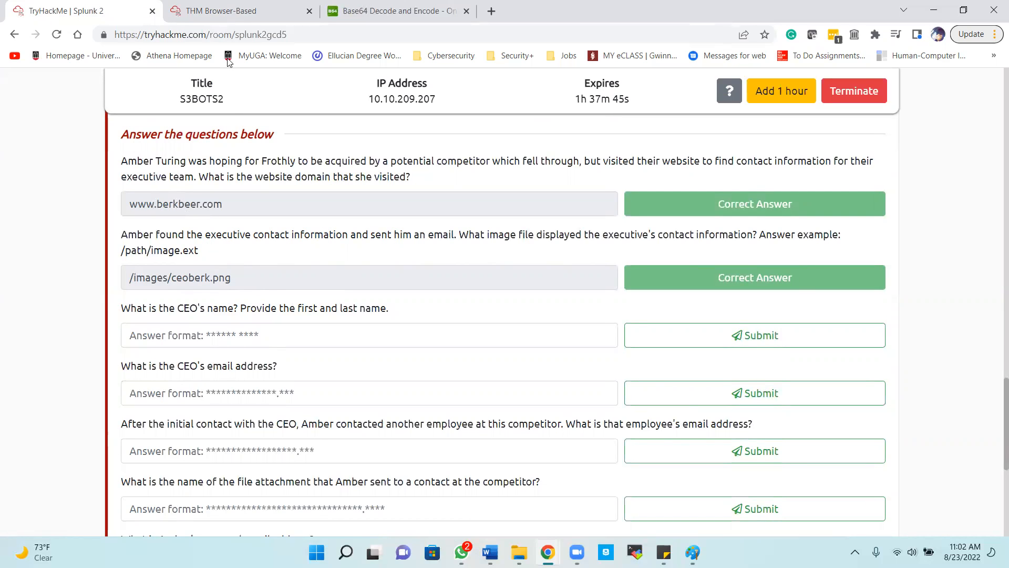
pyautogui.click(221, 10)
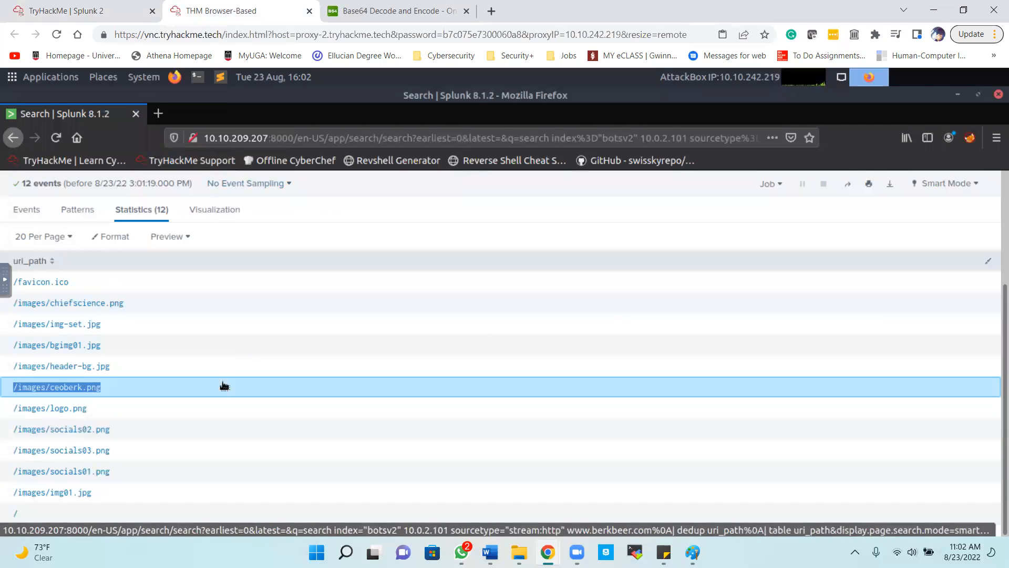
pyautogui.scroll(3, 221, 368)
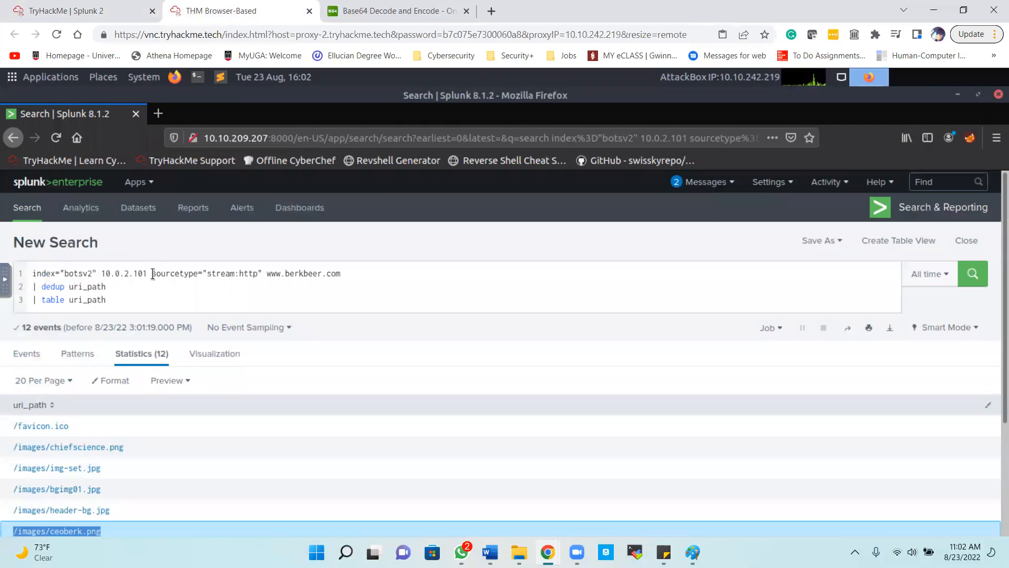
pyautogui.moveTo(152, 274); pyautogui.dragTo(183, 308)
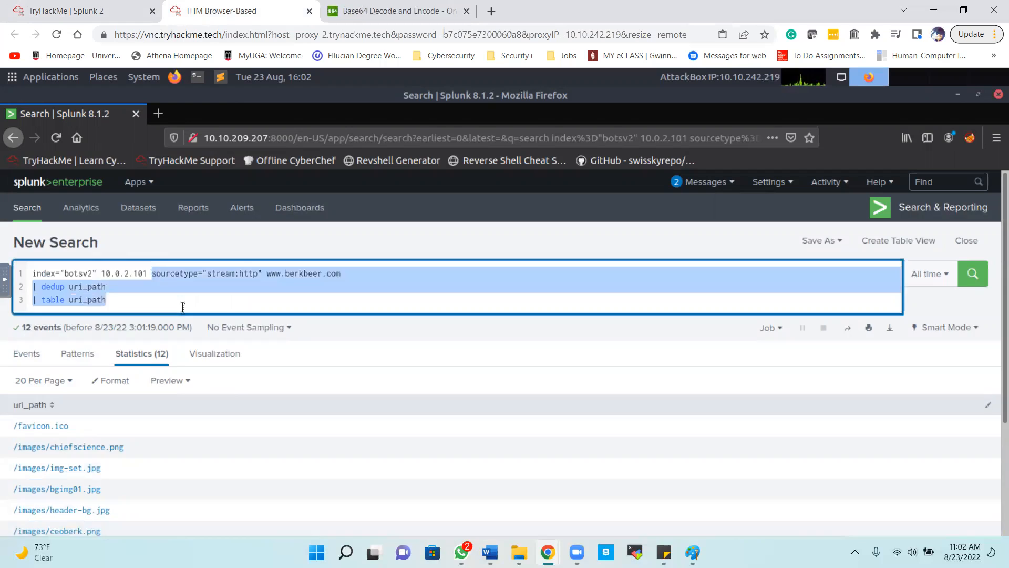
pyautogui.press('BackSpace')
pyautogui.press('Return')
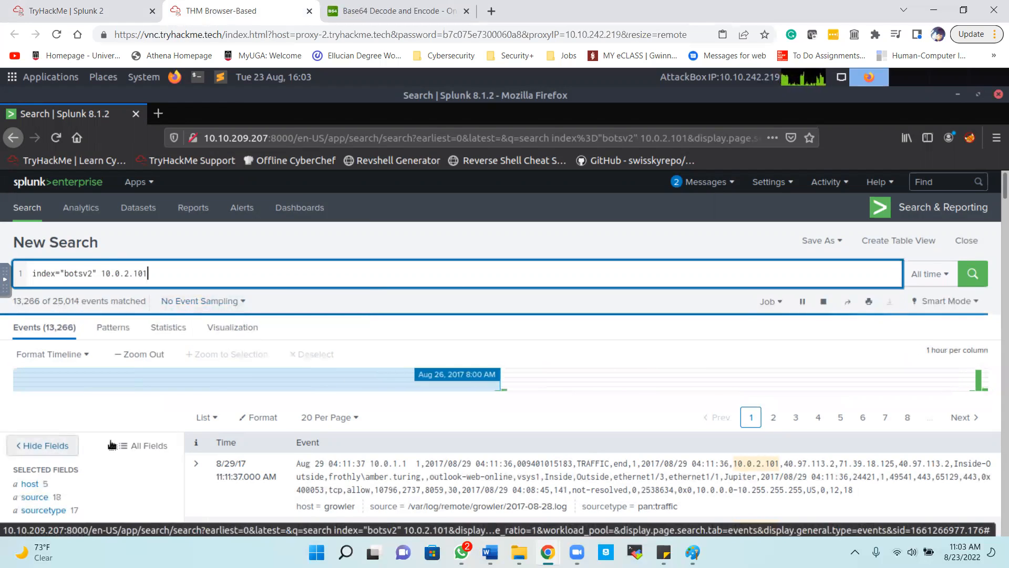
# - Inspect the top values of the sourcetype field for an email-related source
pyautogui.scroll(-3, 115, 443)
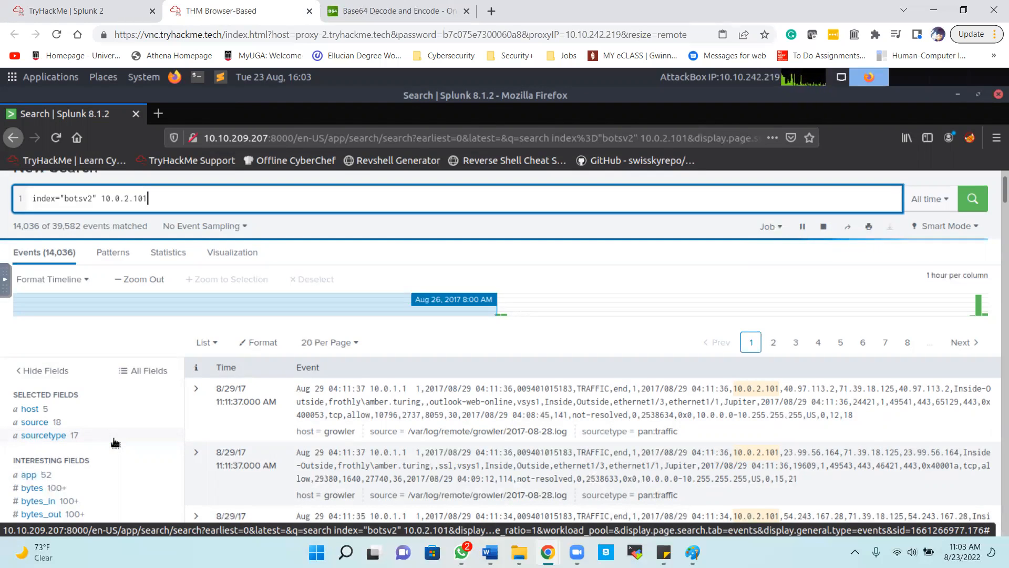
pyautogui.click(47, 436)
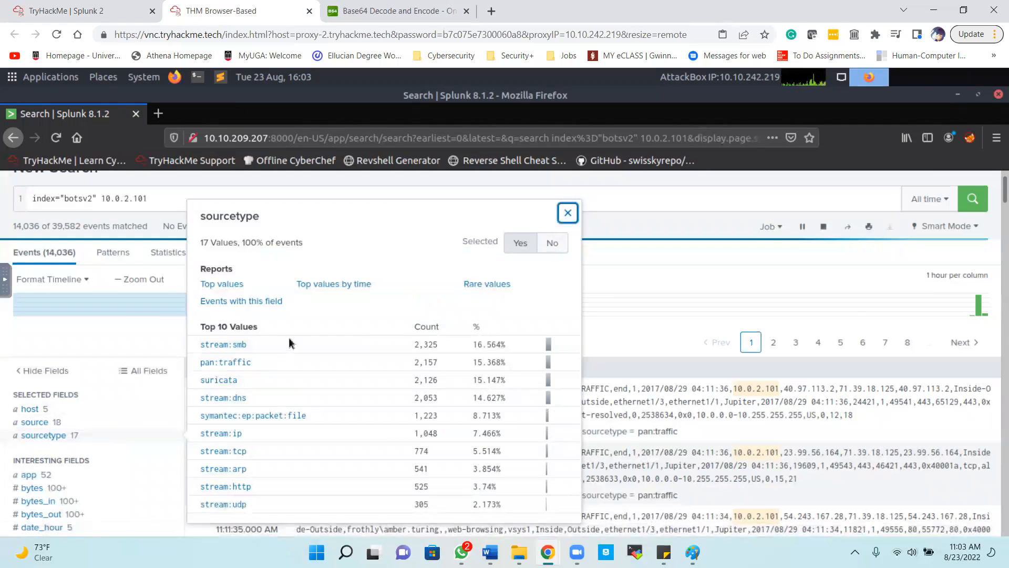
pyautogui.scroll(-1, 289, 343)
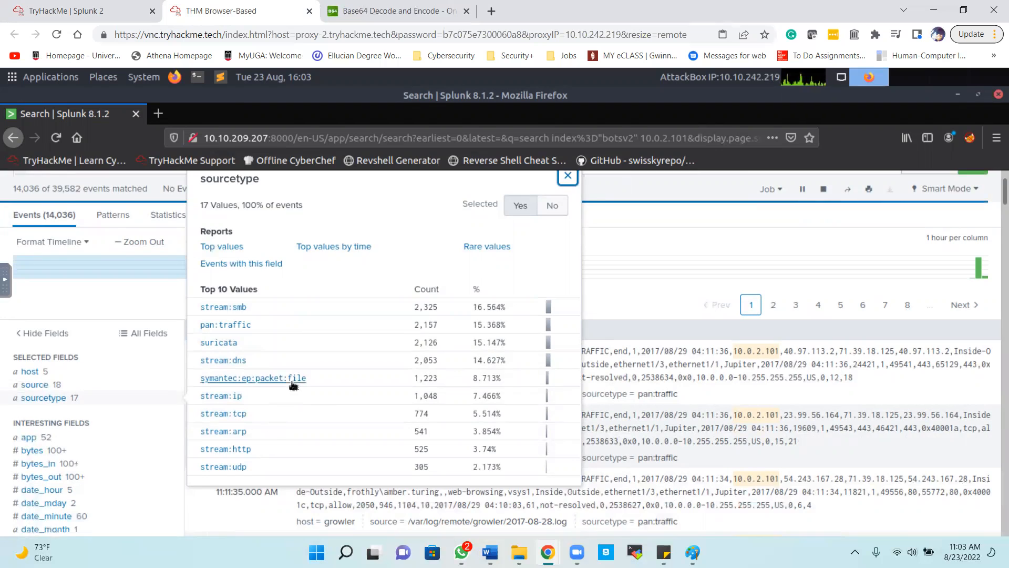
pyautogui.scroll(-1, 290, 377)
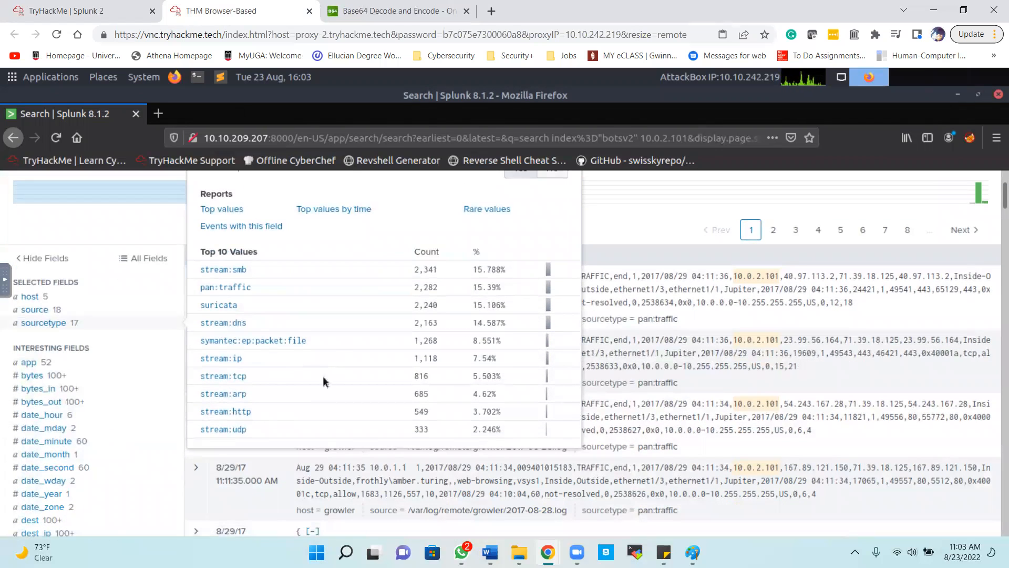
pyautogui.click(50, 328)
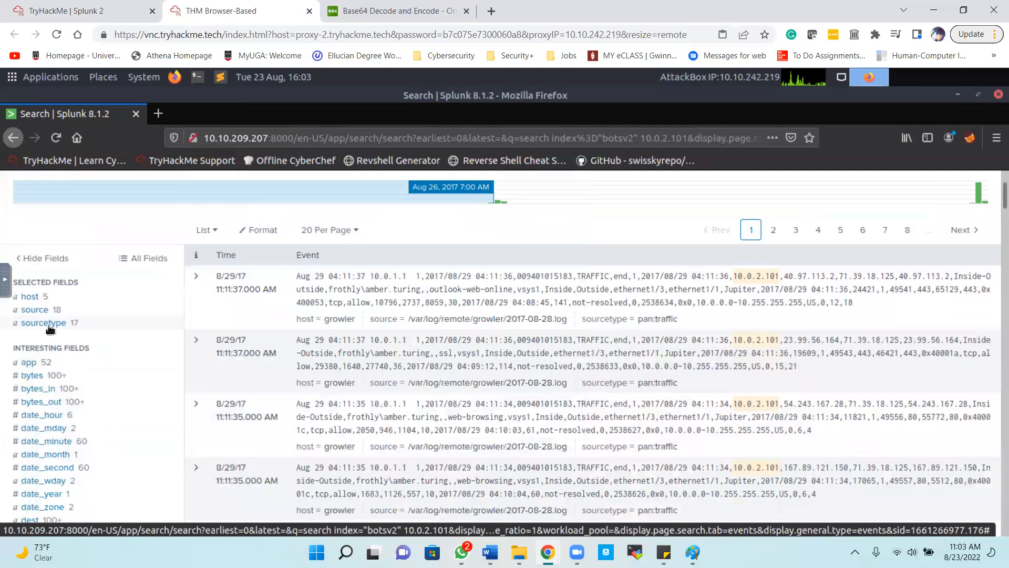
# - Add sourcetype="stream:smtp" to the 10.0.2.101 search and run it
pyautogui.scroll(3, 201, 261)
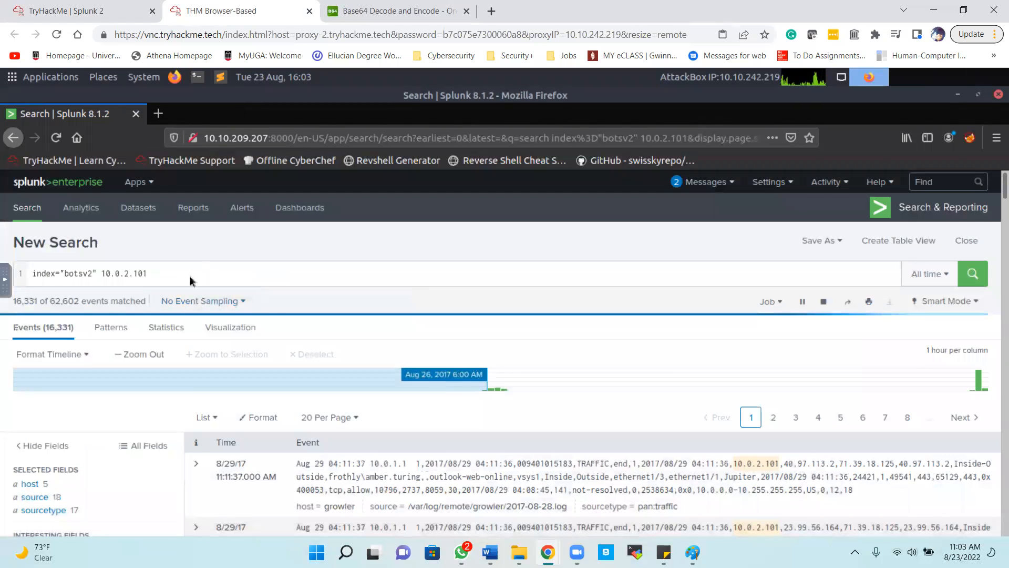
pyautogui.click(186, 278)
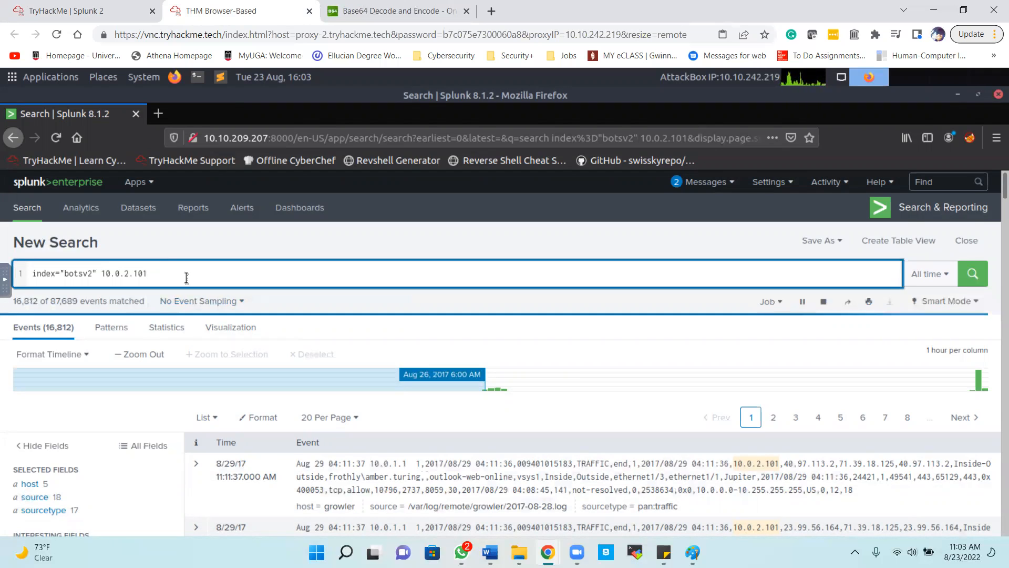
pyautogui.write('sou')
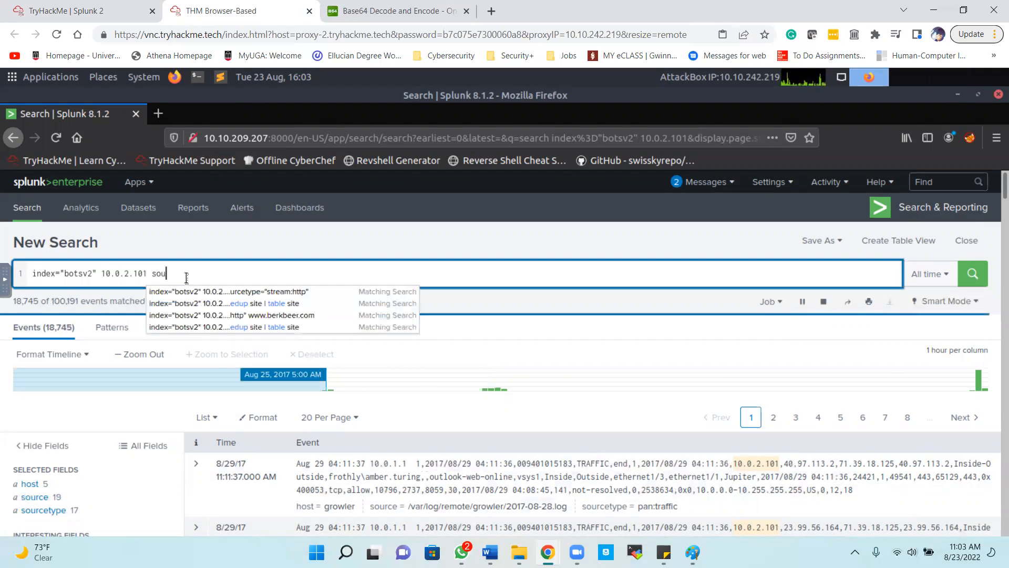
pyautogui.write('rcetype')
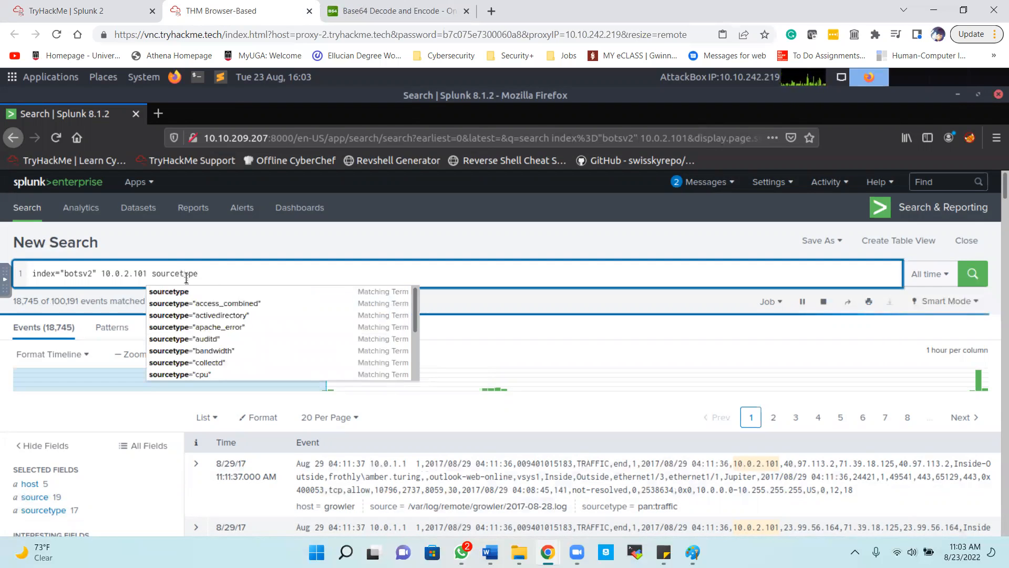
pyautogui.write('="stream')
pyautogui.press('Down')
pyautogui.press('Down')
pyautogui.press('Down')
pyautogui.press('Down')
pyautogui.press('Down')
pyautogui.press('Down')
pyautogui.press('Down')
pyautogui.press('Down')
pyautogui.press('Down')
pyautogui.press('Down')
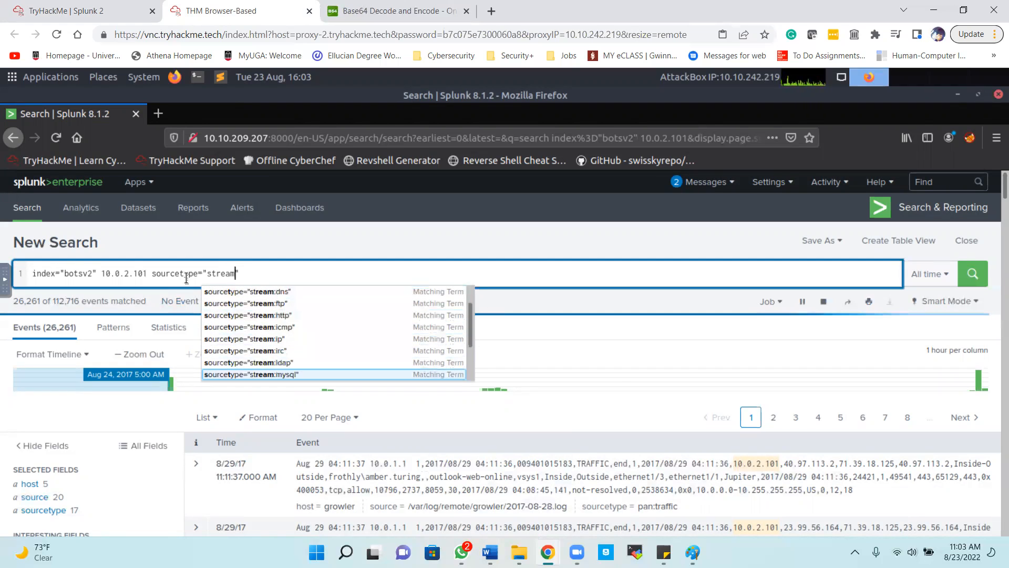
pyautogui.press('Down')
pyautogui.press('Down')
pyautogui.press('Down')
pyautogui.press('Down')
pyautogui.press('Down')
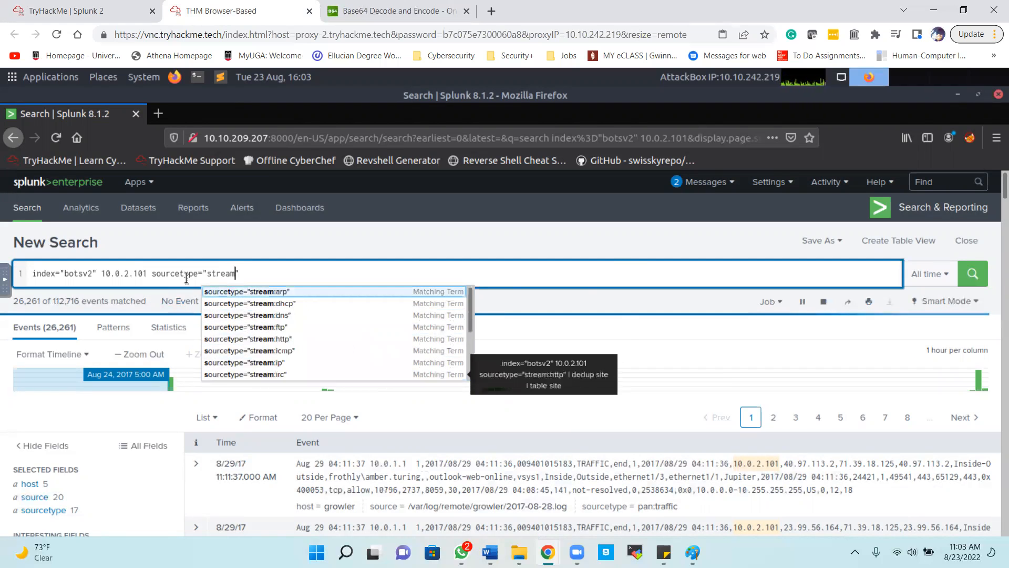
pyautogui.press('Down')
pyautogui.press('Down')
pyautogui.press('Down')
pyautogui.press('Up')
pyautogui.press('Up')
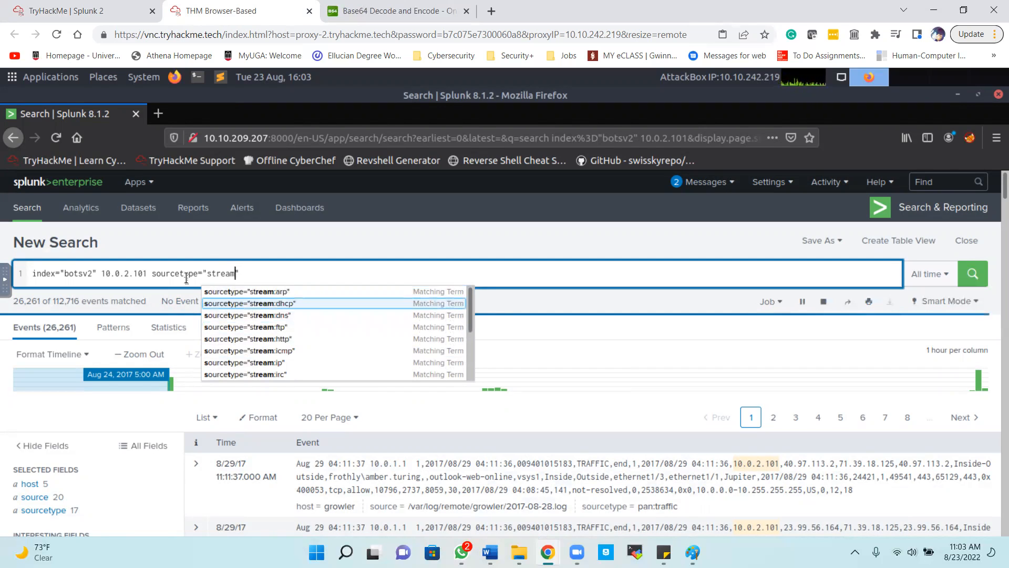
pyautogui.write('s')
pyautogui.press('Down')
pyautogui.press('Down')
pyautogui.press('Return')
pyautogui.press('Return')
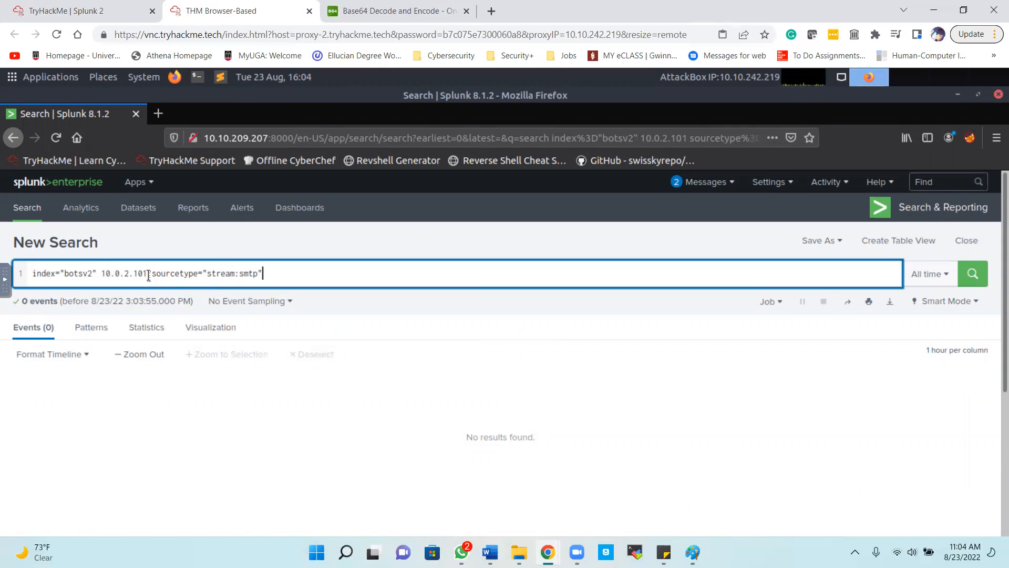
# - Remove the IP address from the stream:smtp search and run it again
pyautogui.press('BackSpace')
pyautogui.press('BackSpace')
pyautogui.press('BackSpace')
pyautogui.press('BackSpace')
pyautogui.press('BackSpace')
pyautogui.press('BackSpace')
pyautogui.press('BackSpace')
pyautogui.press('BackSpace')
pyautogui.press('BackSpace')
pyautogui.press('BackSpace')
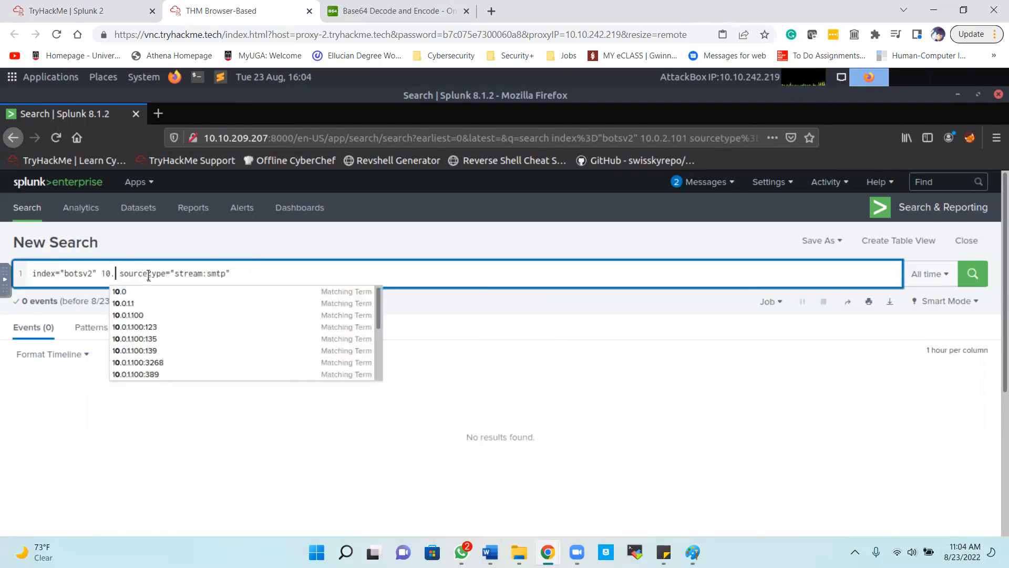
pyautogui.press('Return')
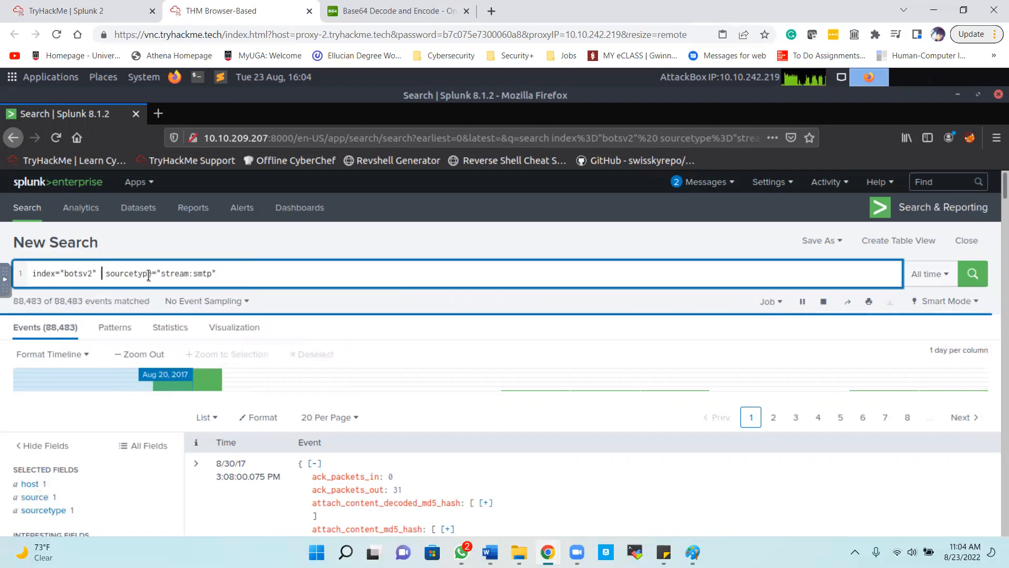
# - Recheck the answered questions in the TryHackMe room, return to Splunk, add the wildcard term *berk* to the stream:smtp search, and run it
pyautogui.click(68, 7)
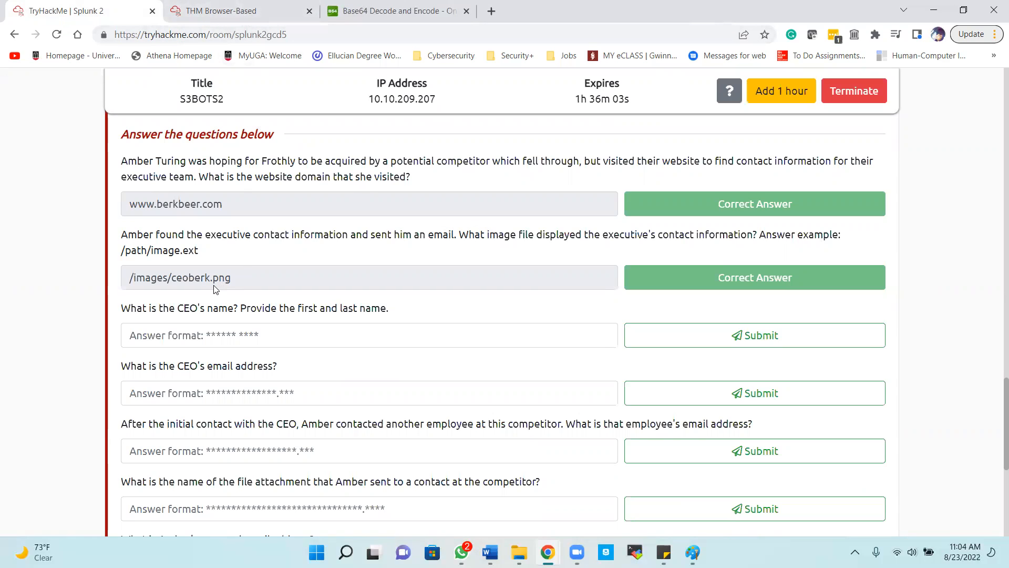
pyautogui.click(219, 16)
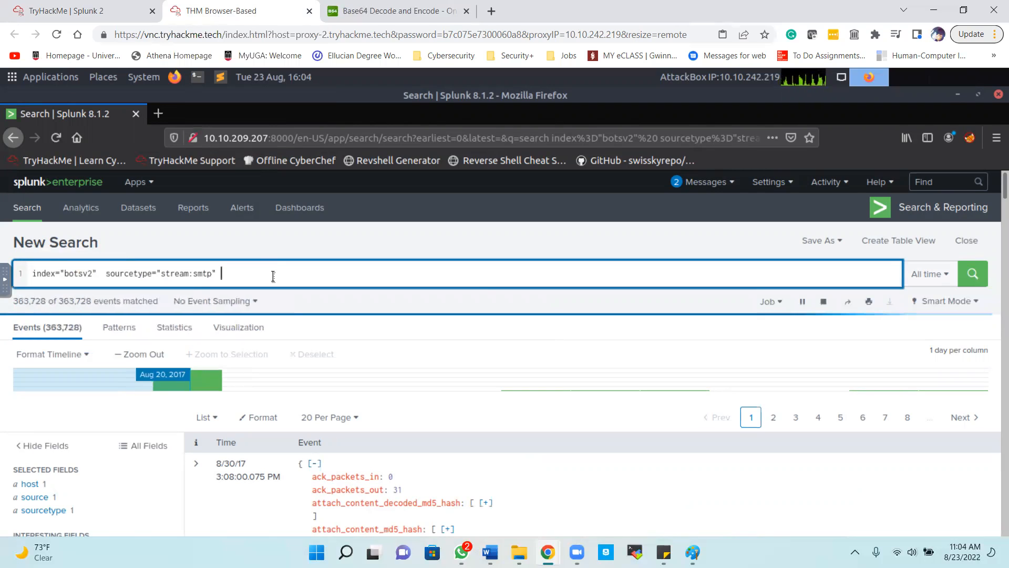
pyautogui.write('berk')
pyautogui.press('Left')
pyautogui.press('Left')
pyautogui.press('Left')
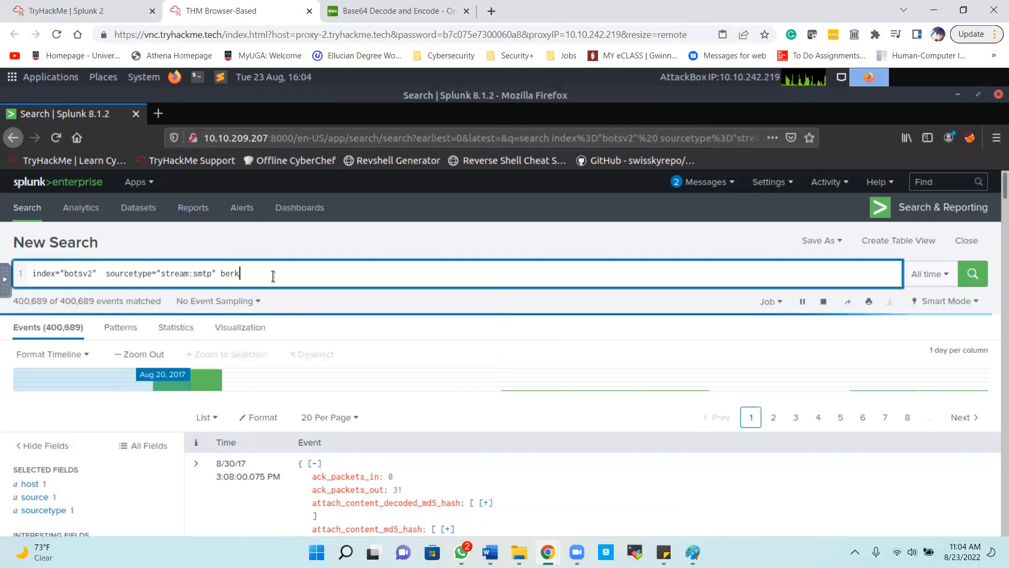
pyautogui.write('*')
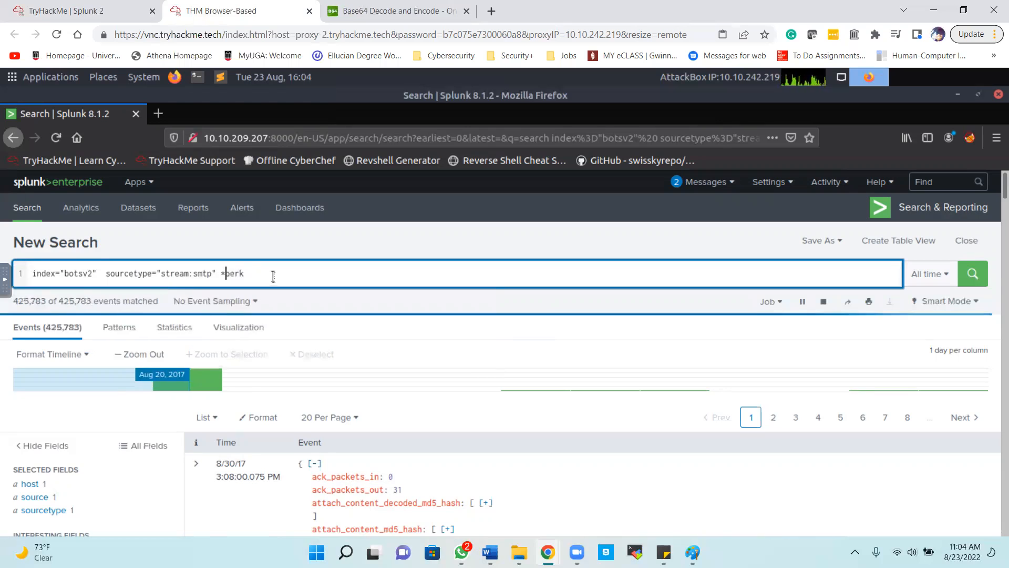
pyautogui.press('Right')
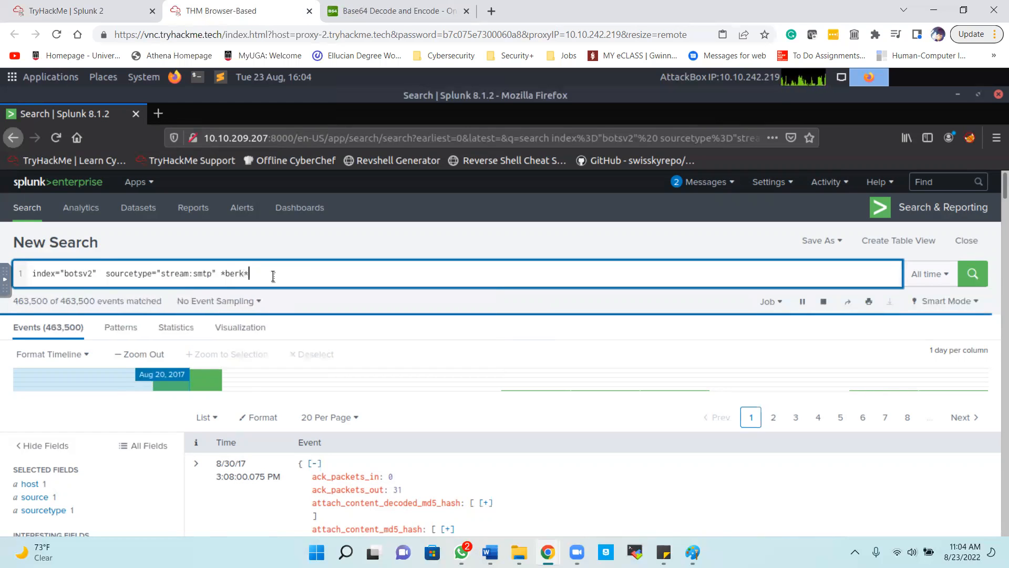
pyautogui.press('Return')
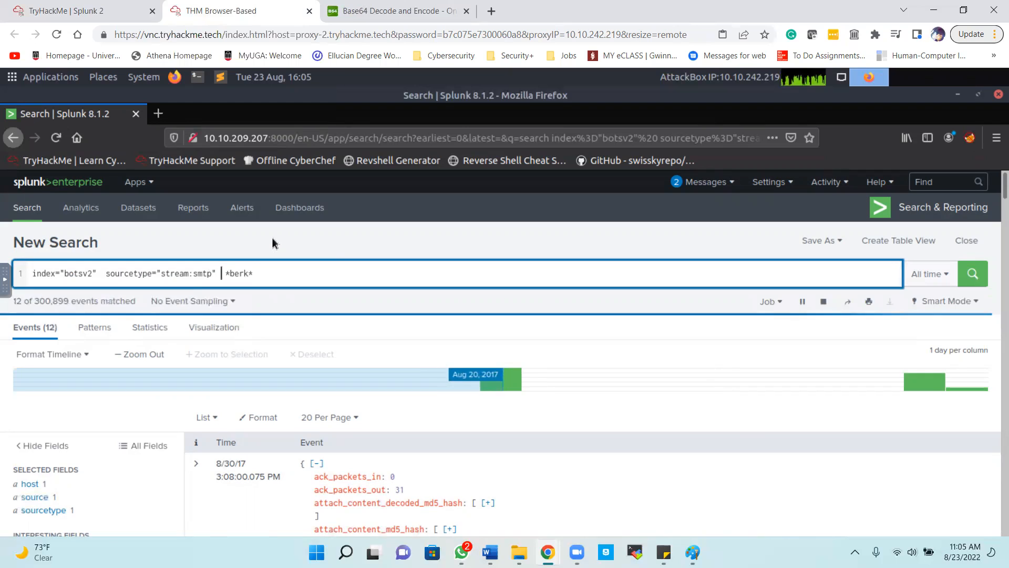
# - Insert the employee's first name as a wildcard term before *berk* and run the search
pyautogui.write('**')
pyautogui.press('Left')
pyautogui.write('am')
pyautogui.press('BackSpace')
pyautogui.write('mber')
pyautogui.press('Return')
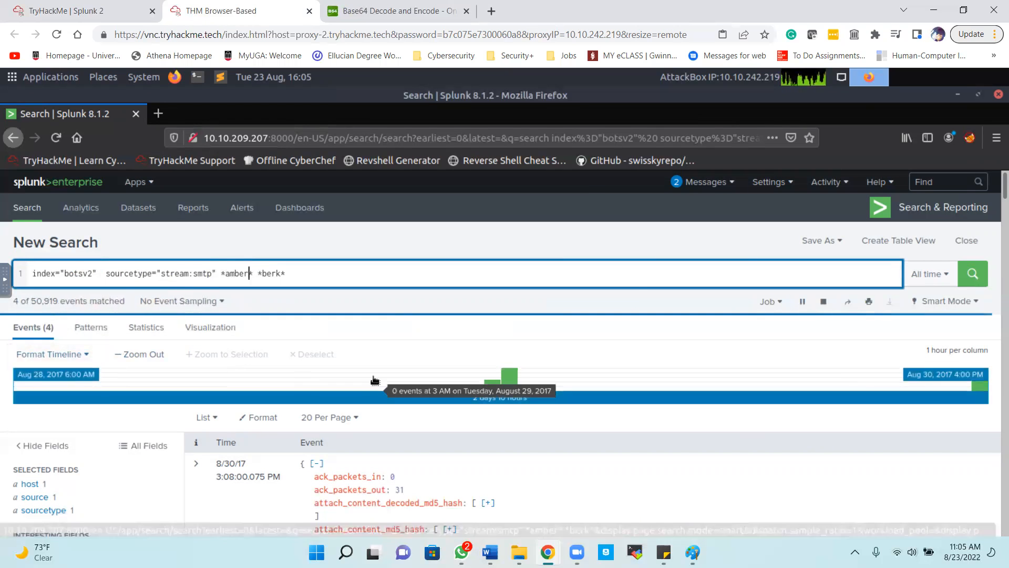
# - Skim the first returned email event and recheck the CEO questions in the TryHackMe room
pyautogui.scroll(-1, 375, 381)
pyautogui.scroll(-2, 373, 379)
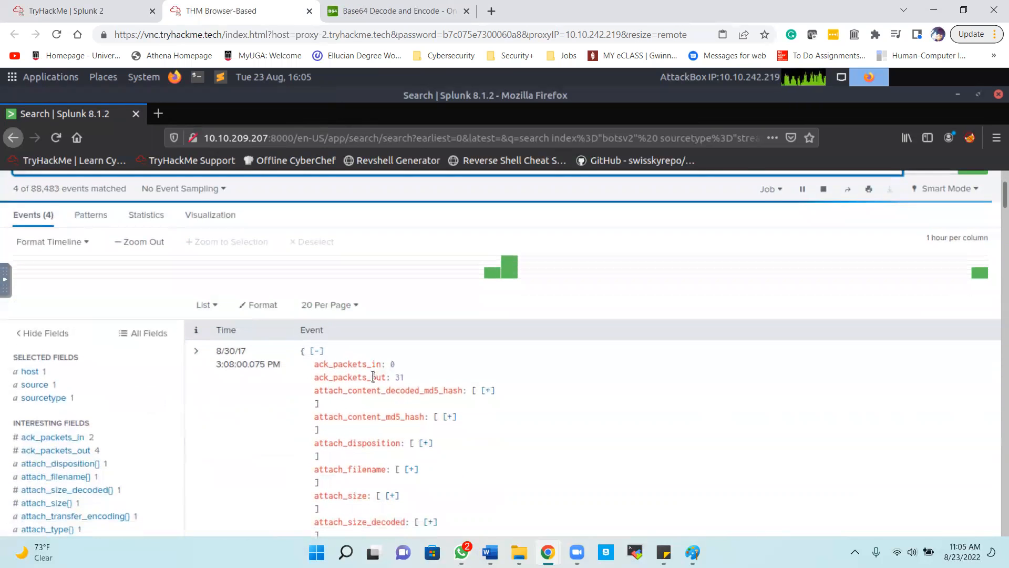
pyautogui.scroll(3, 241, 288)
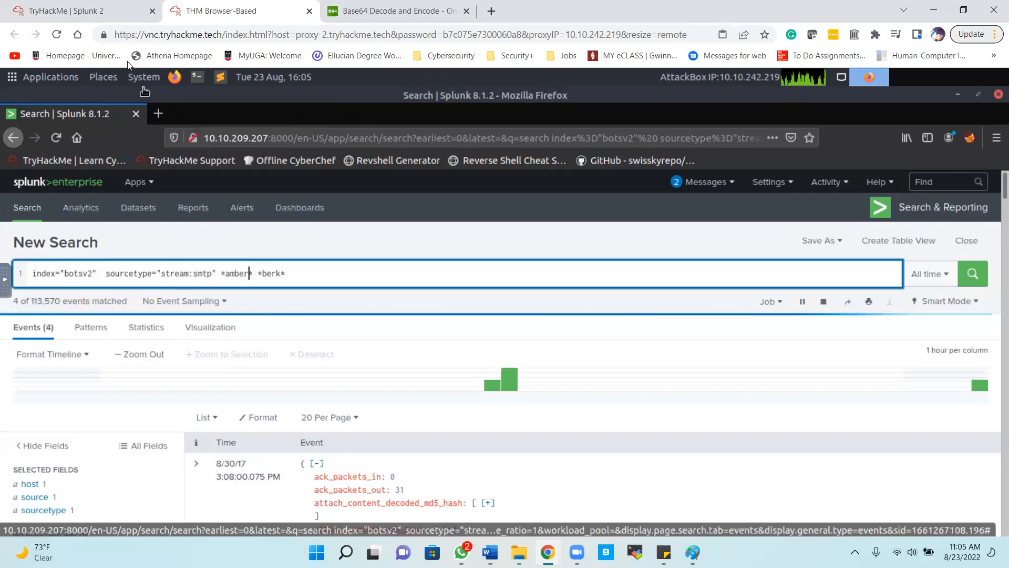
pyautogui.click(79, 11)
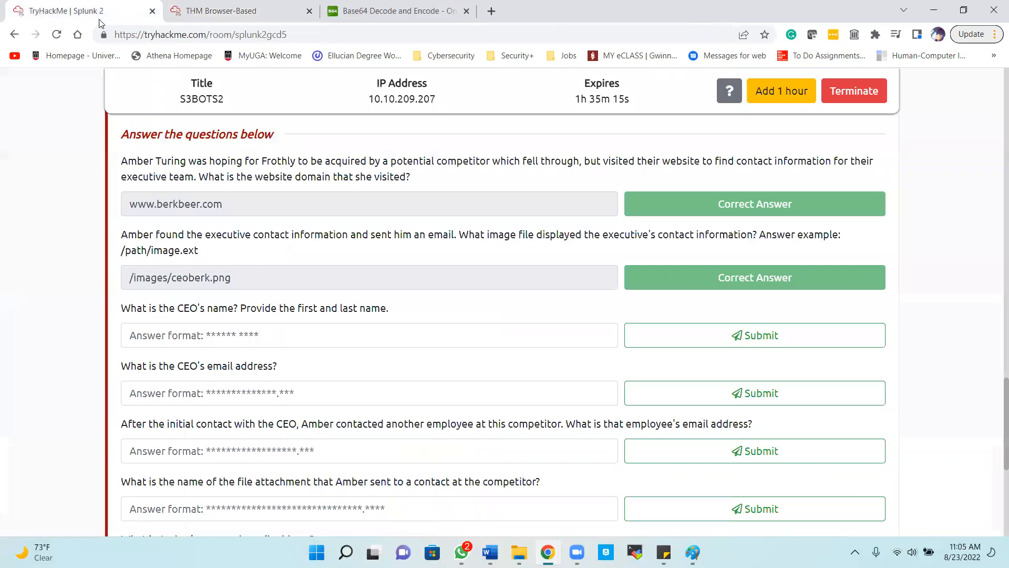
# - Return to the Splunk results and inspect the content and content_body fields of the first email event
pyautogui.click(254, 12)
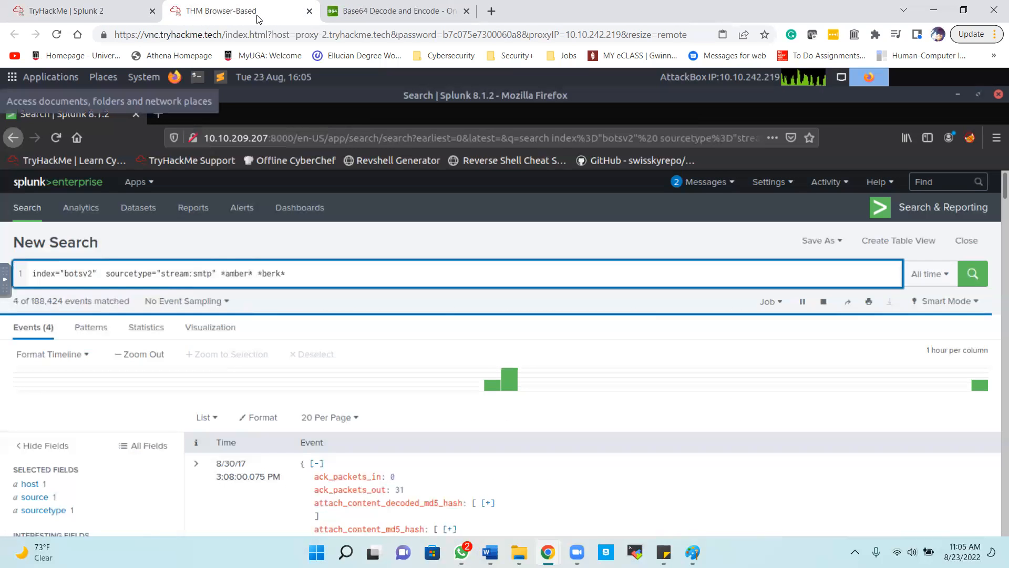
pyautogui.scroll(-5, 217, 444)
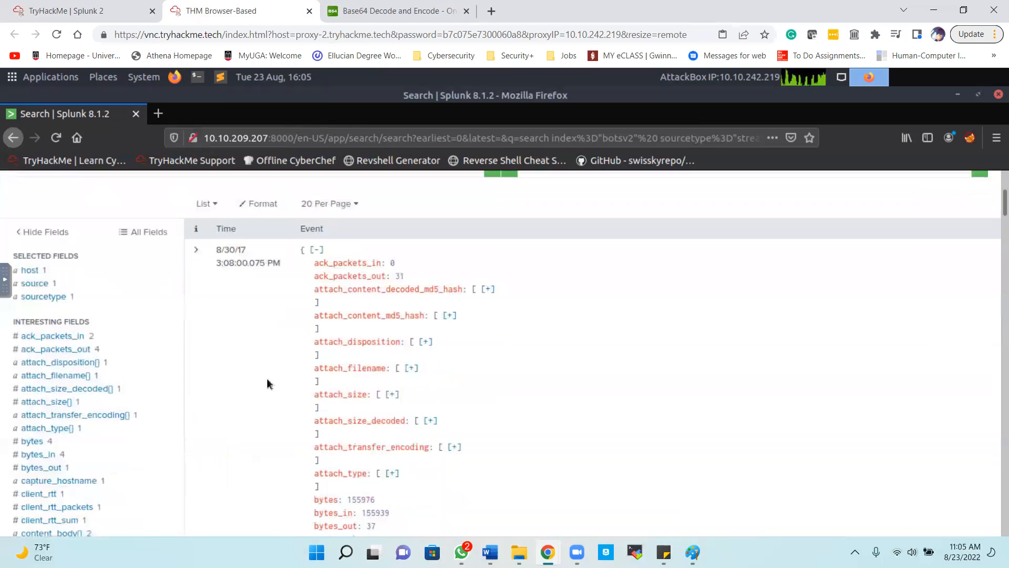
pyautogui.scroll(-4, 295, 410)
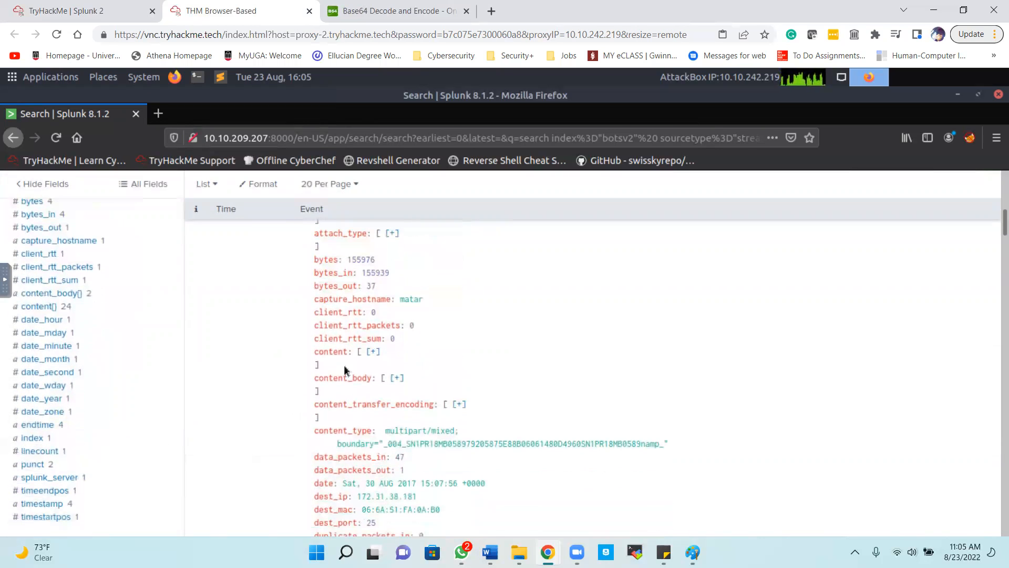
pyautogui.click(372, 352)
pyautogui.click(373, 353)
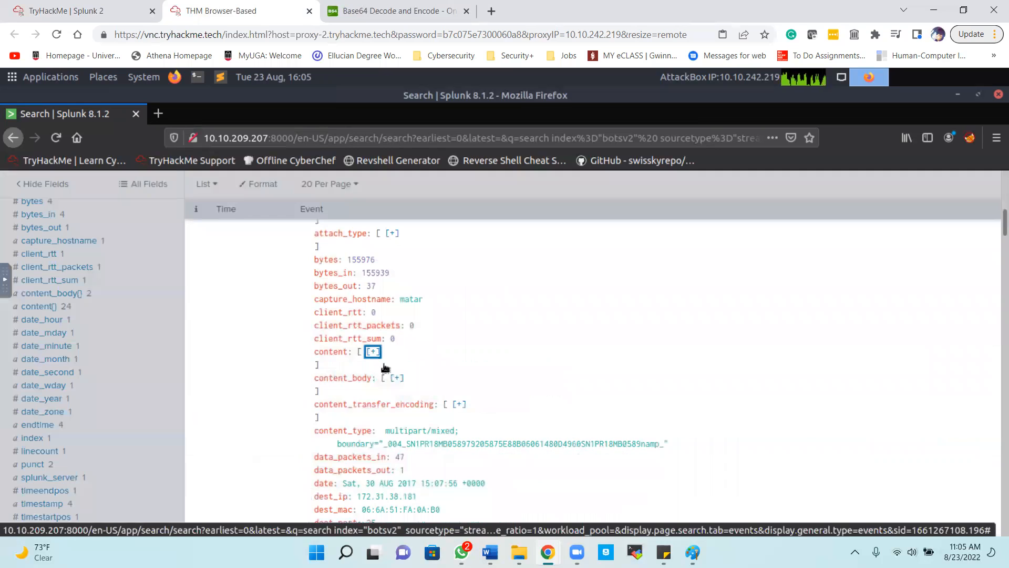
pyautogui.click(398, 379)
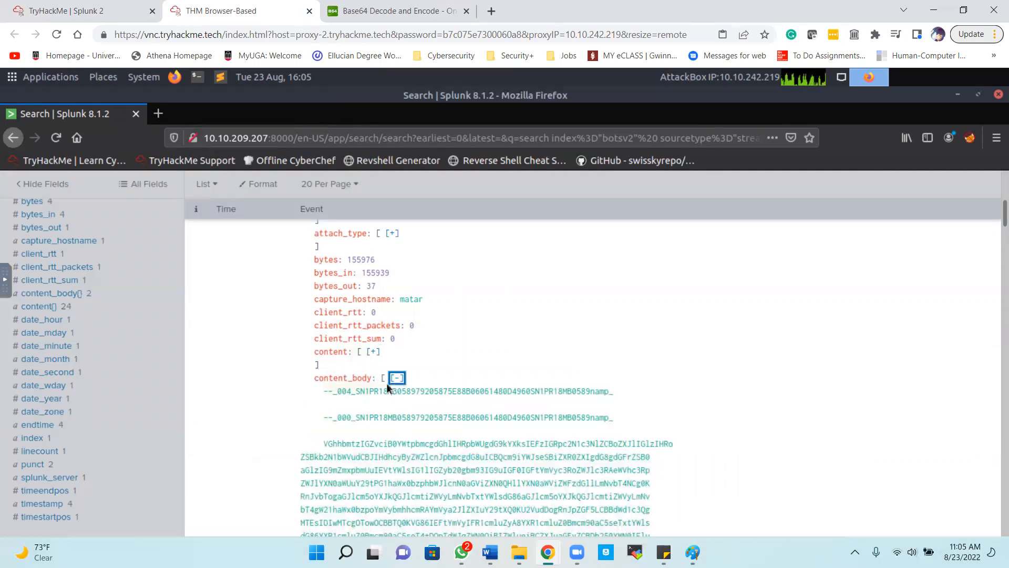
pyautogui.click(398, 378)
pyautogui.scroll(10, 395, 374)
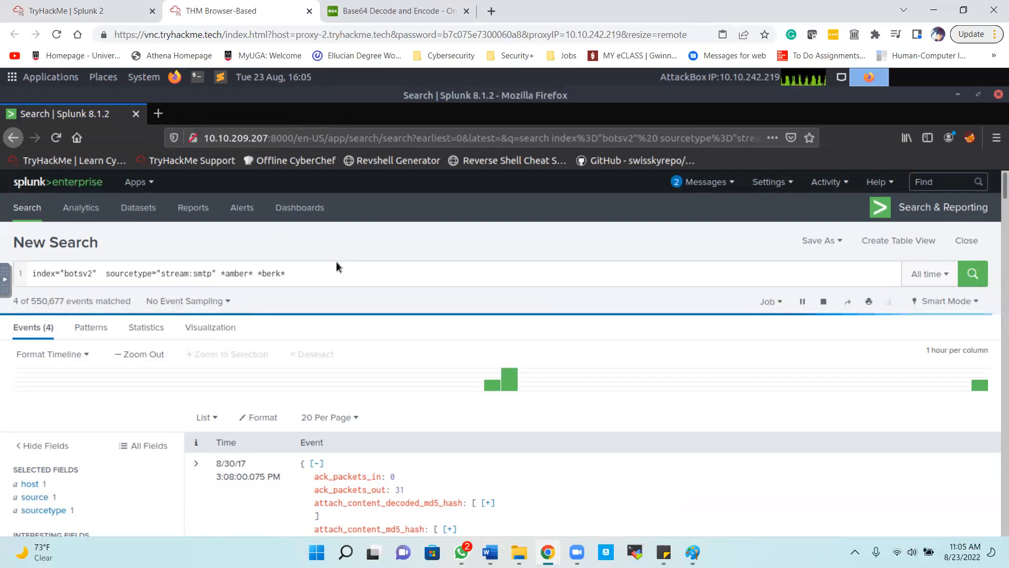
# - Add a second line with | reverse to the stream:smtp search and run it
pyautogui.click(316, 279)
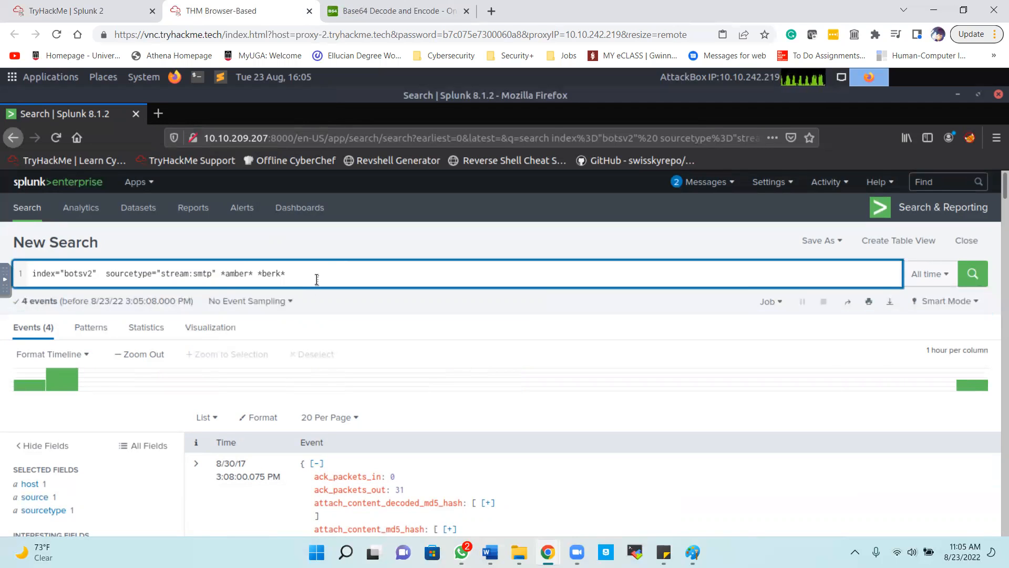
pyautogui.press('Return')
pyautogui.write('| ')
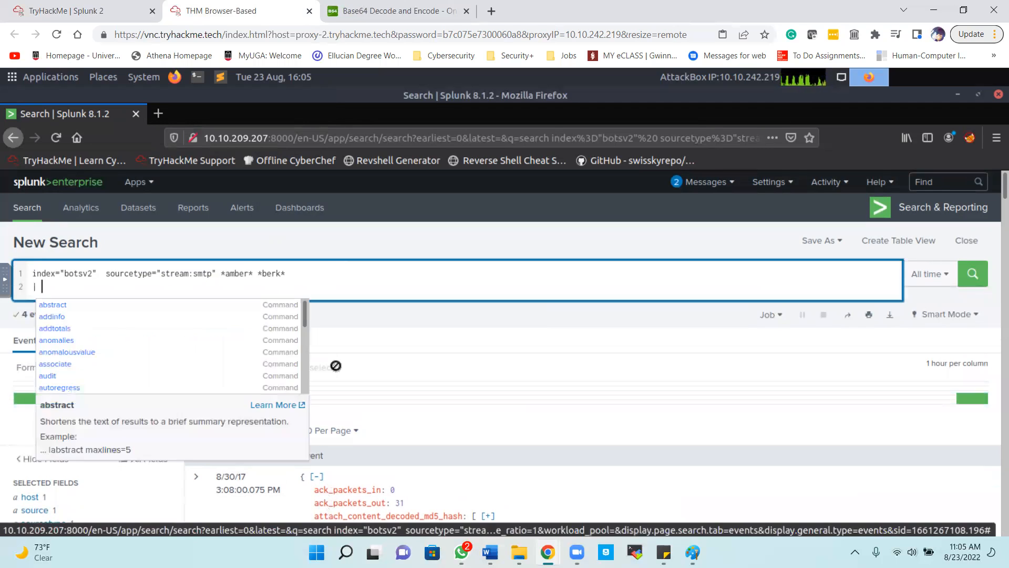
pyautogui.write('reverse')
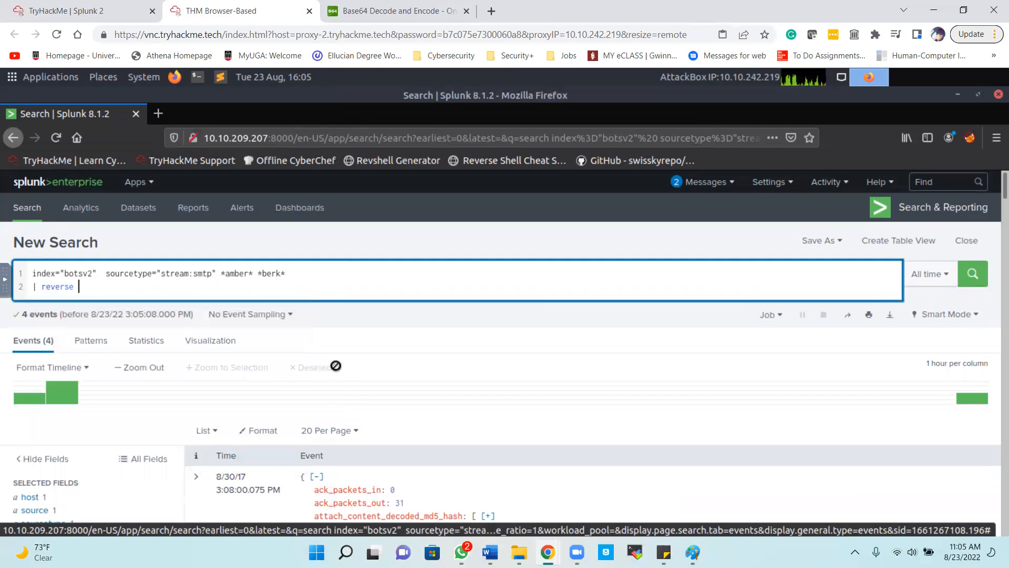
pyautogui.press('Return')
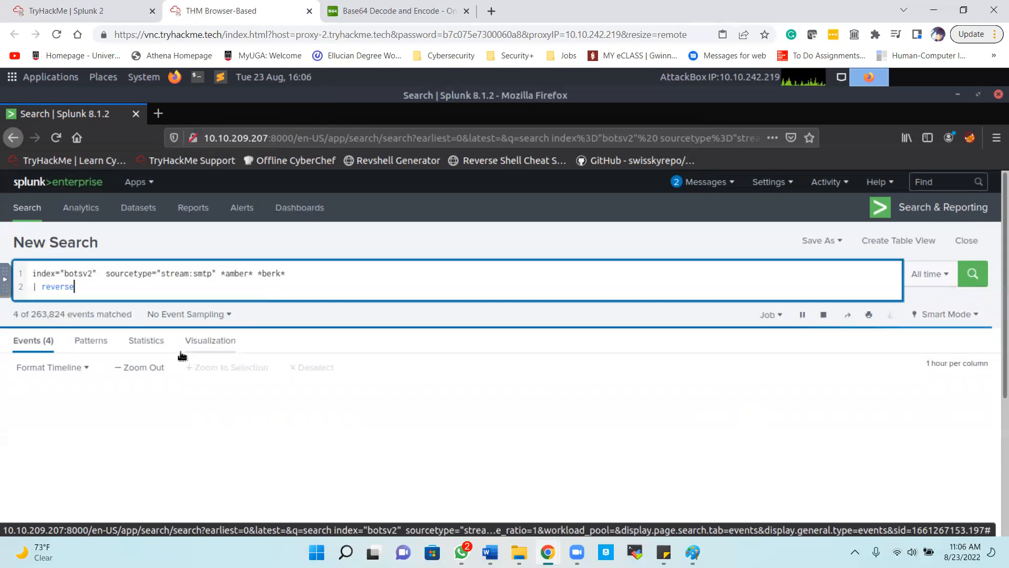
pyautogui.scroll(-3, 218, 393)
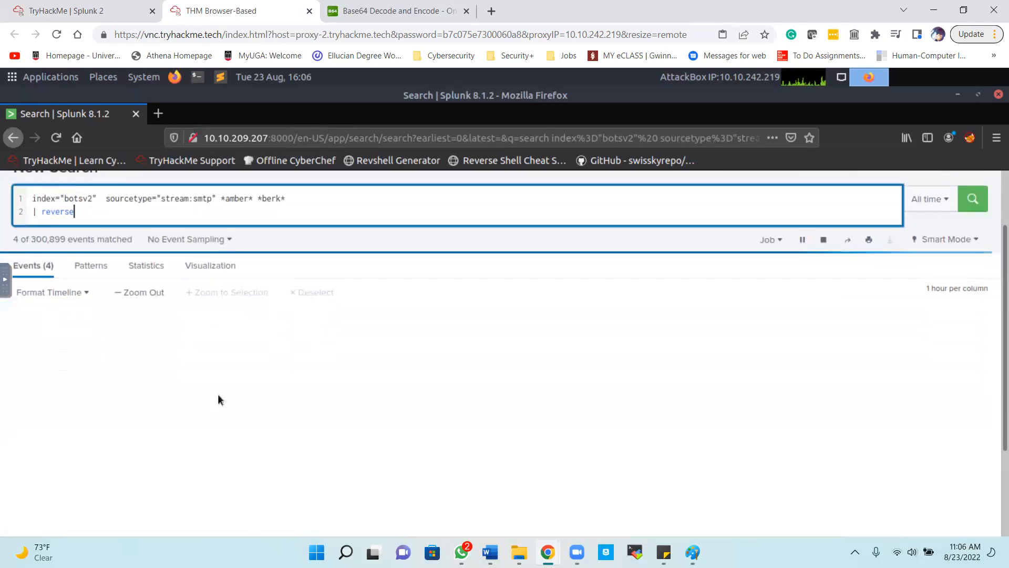
pyautogui.scroll(3, 270, 435)
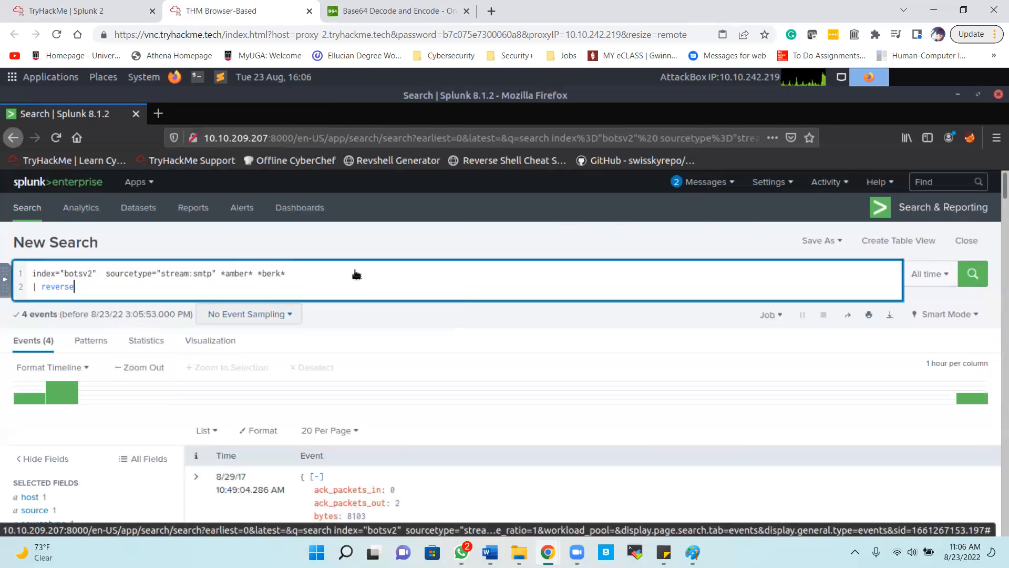
# - Recheck the CEO questions in the TryHackMe room, then read the content_body of the earliest email event in Splunk and collapse it
pyautogui.scroll(-5, 376, 315)
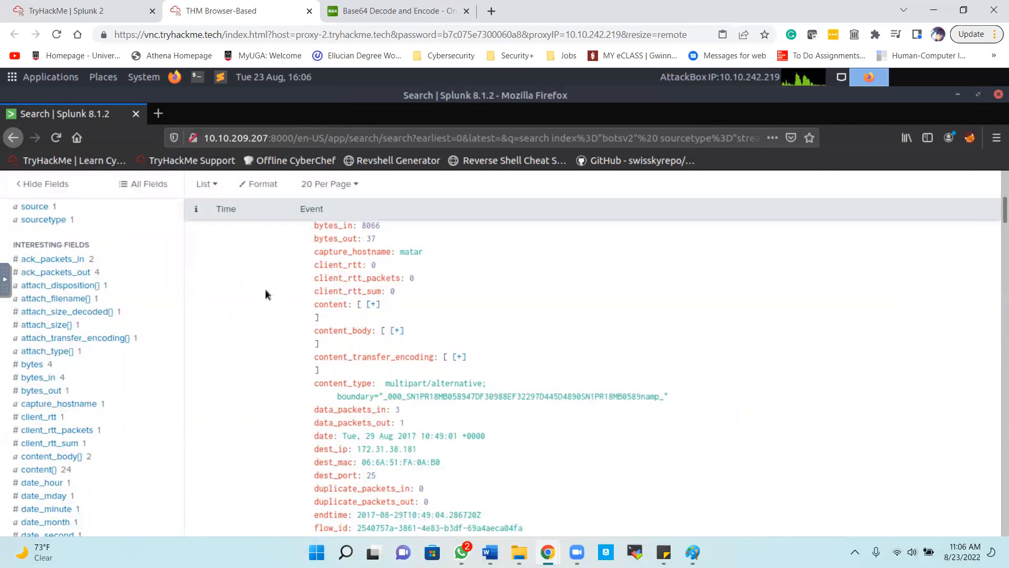
pyautogui.click(82, 18)
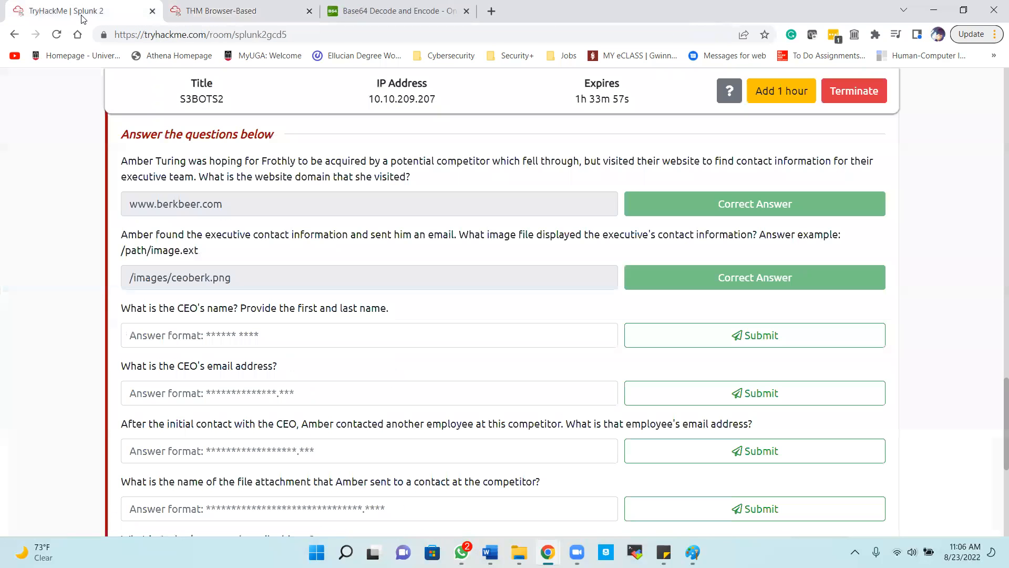
pyautogui.click(179, 13)
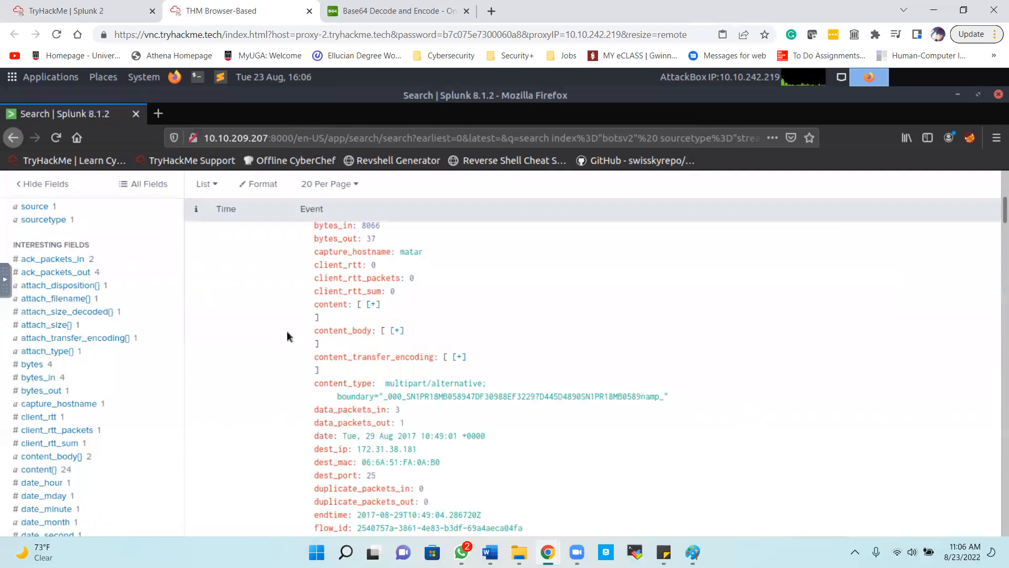
pyautogui.scroll(-3, 287, 331)
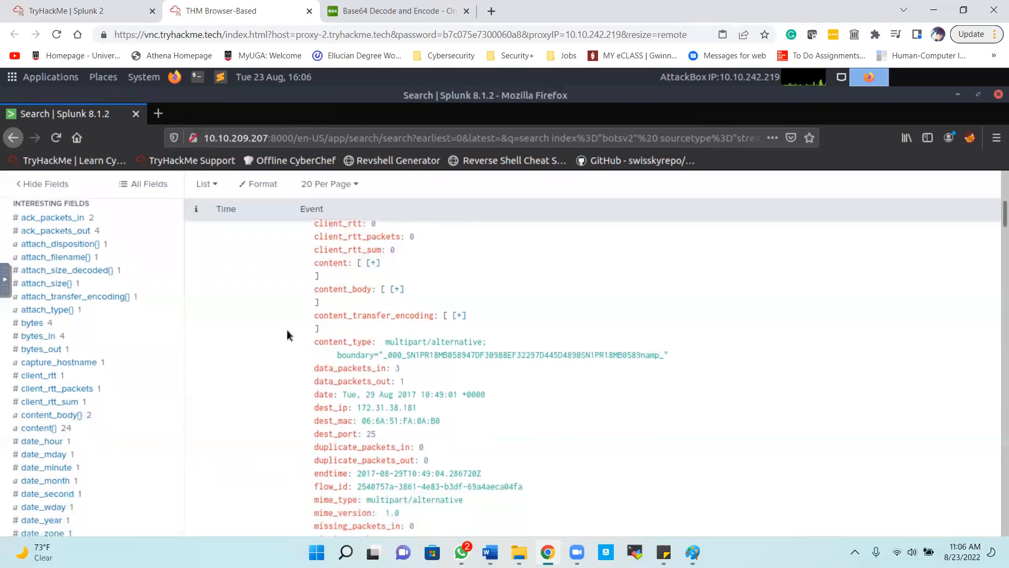
pyautogui.scroll(-2, 287, 331)
pyautogui.scroll(12, 287, 332)
pyautogui.scroll(-5, 287, 331)
pyautogui.scroll(-4, 287, 335)
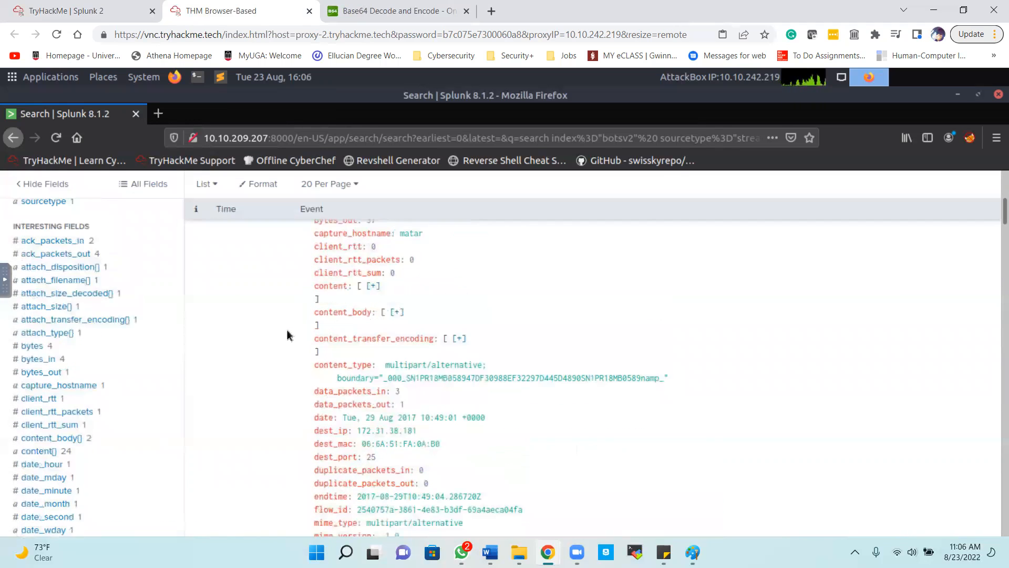
pyautogui.scroll(-2, 287, 334)
pyautogui.click(402, 258)
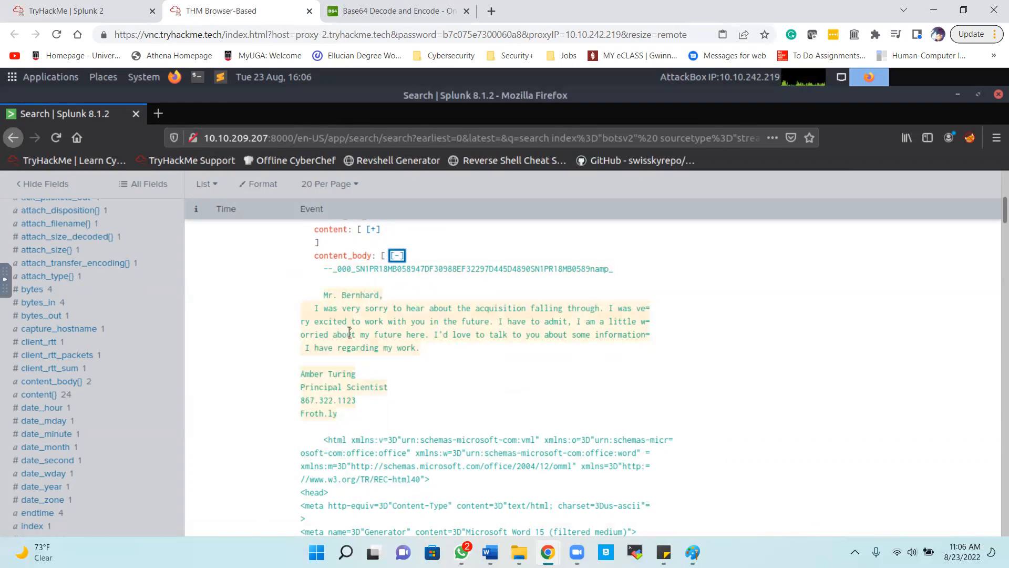
pyautogui.scroll(1, 346, 330)
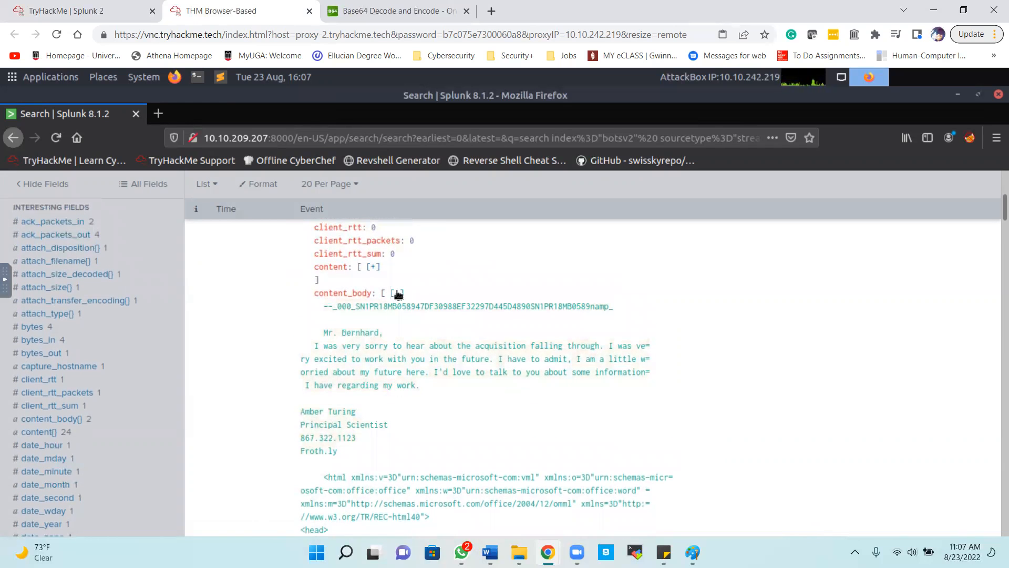
pyautogui.click(397, 293)
# - Expand the receiver field of the earliest email event, highlight the recipient's address, and collapse the field
pyautogui.scroll(-4, 399, 295)
pyautogui.scroll(-4, 398, 294)
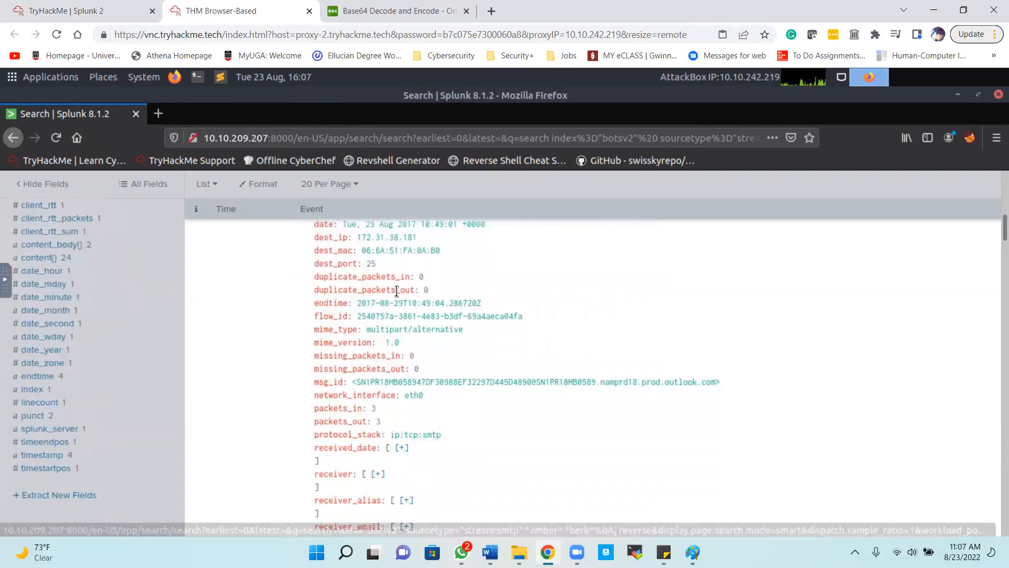
pyautogui.scroll(-4, 397, 291)
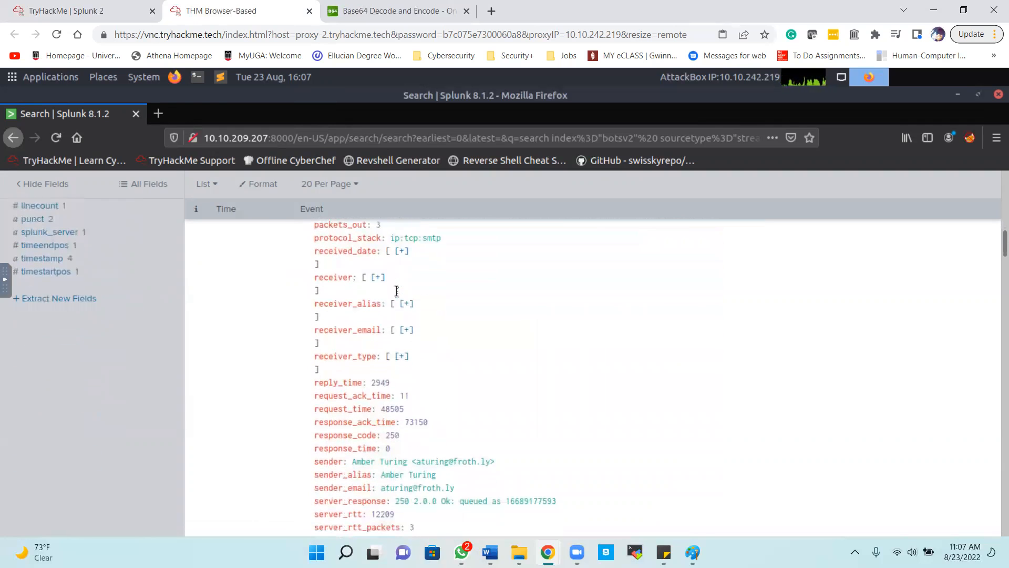
pyautogui.click(376, 275)
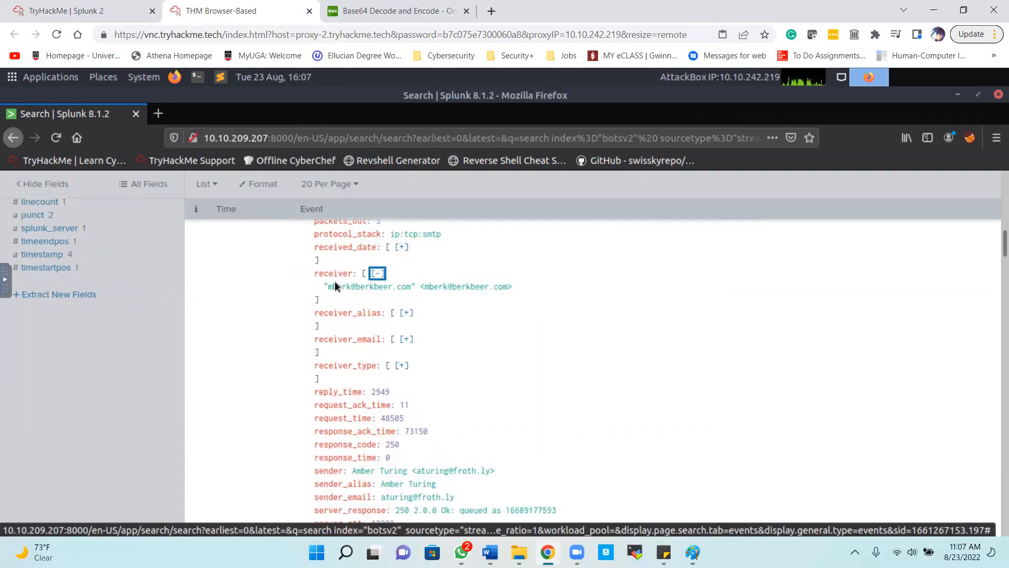
pyautogui.moveTo(319, 284); pyautogui.dragTo(425, 292)
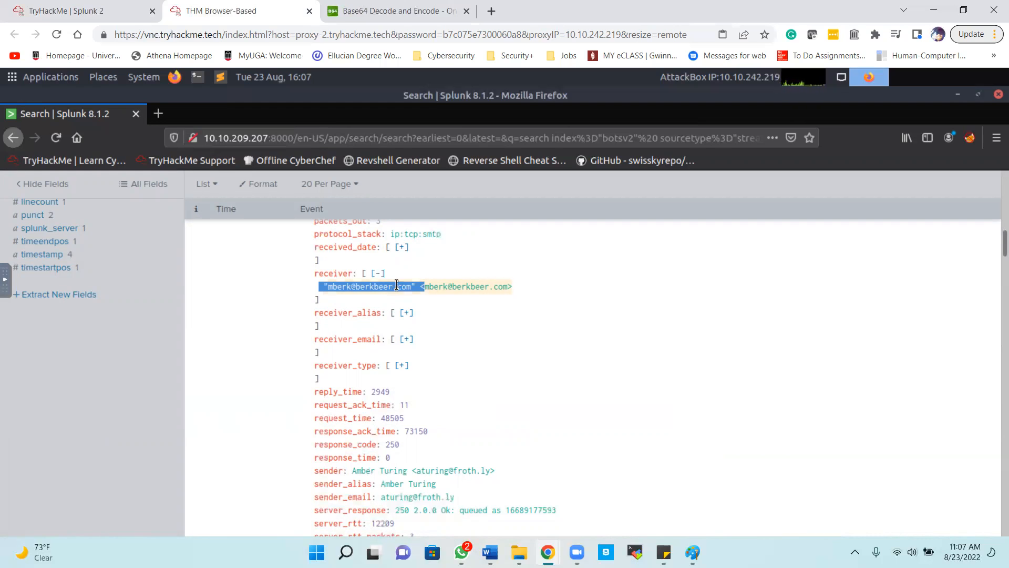
pyautogui.click(377, 273)
# - Reread the greeting and message in the earliest email's content_body and collapse it again
pyautogui.scroll(3, 380, 274)
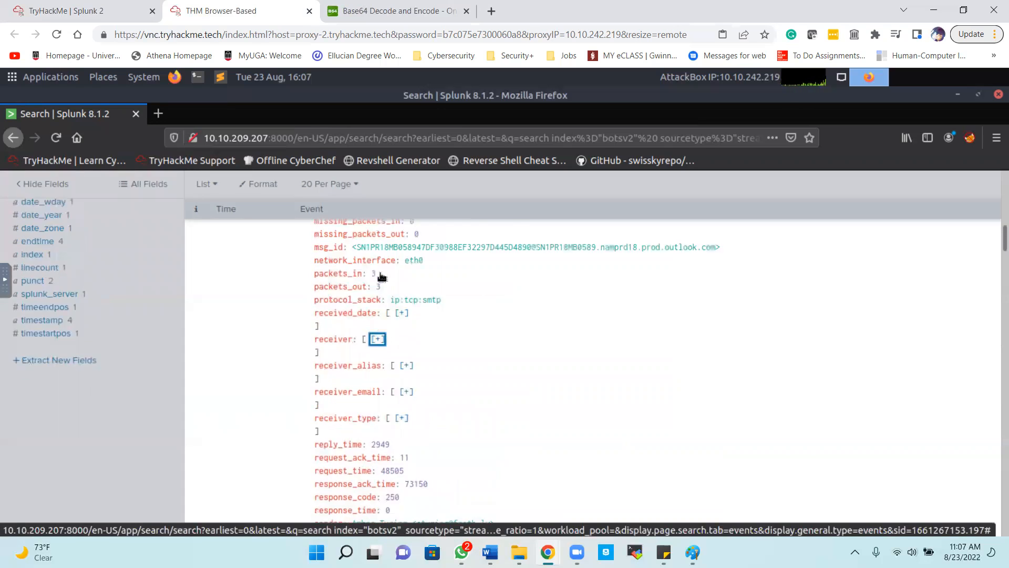
pyautogui.scroll(5, 381, 277)
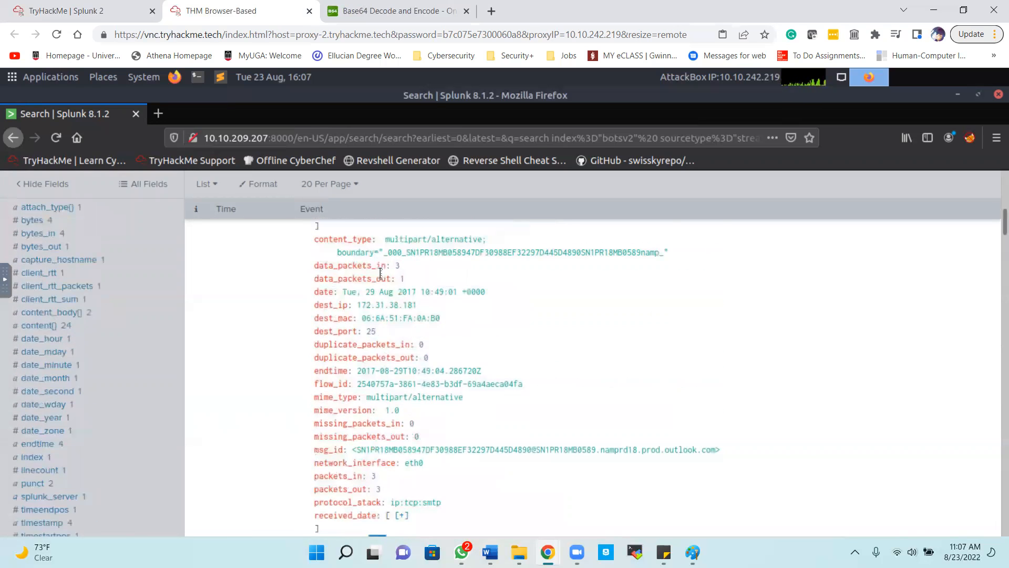
pyautogui.click(397, 256)
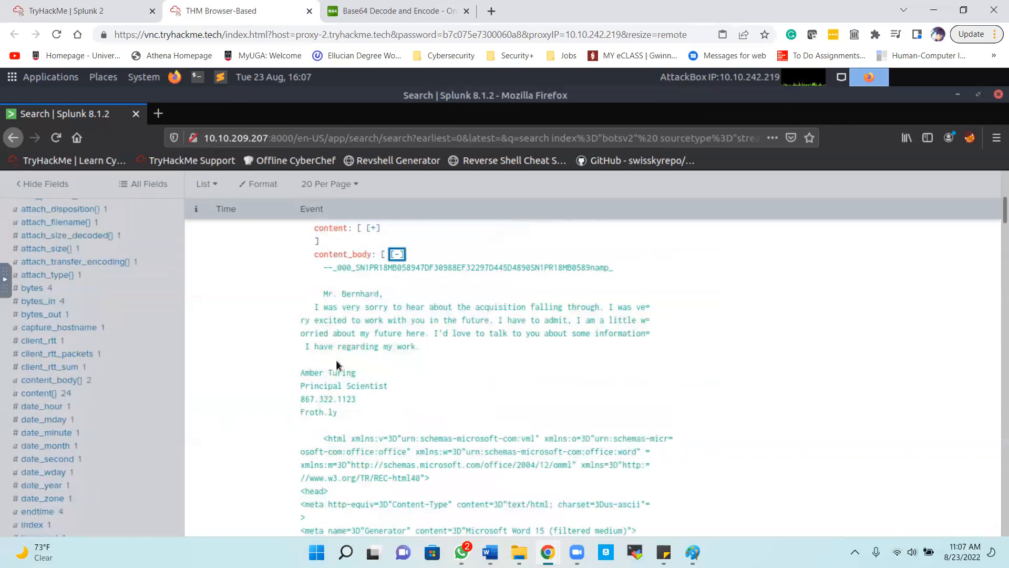
pyautogui.scroll(-5, 336, 362)
pyautogui.scroll(5, 337, 363)
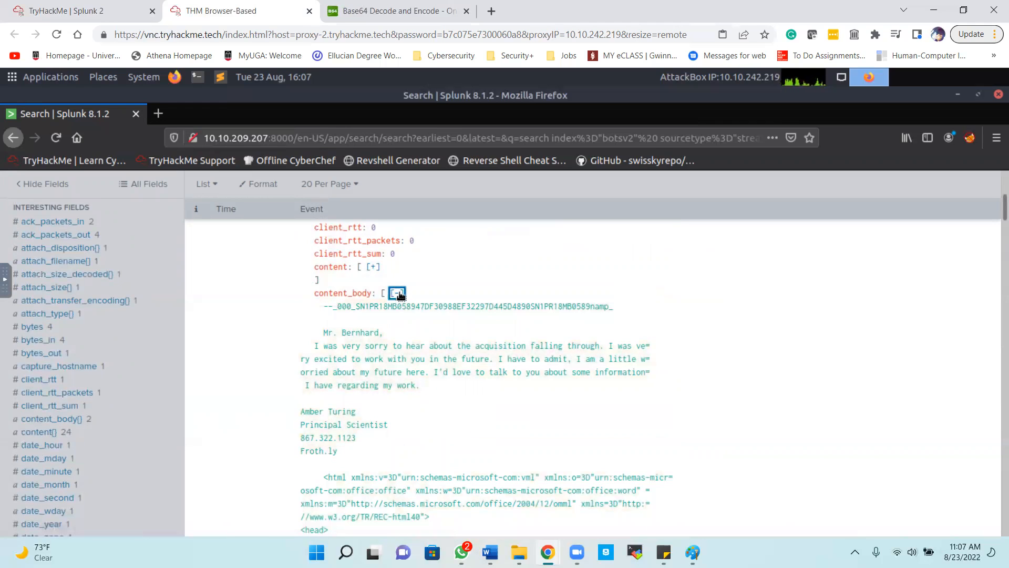
pyautogui.scroll(2, 367, 333)
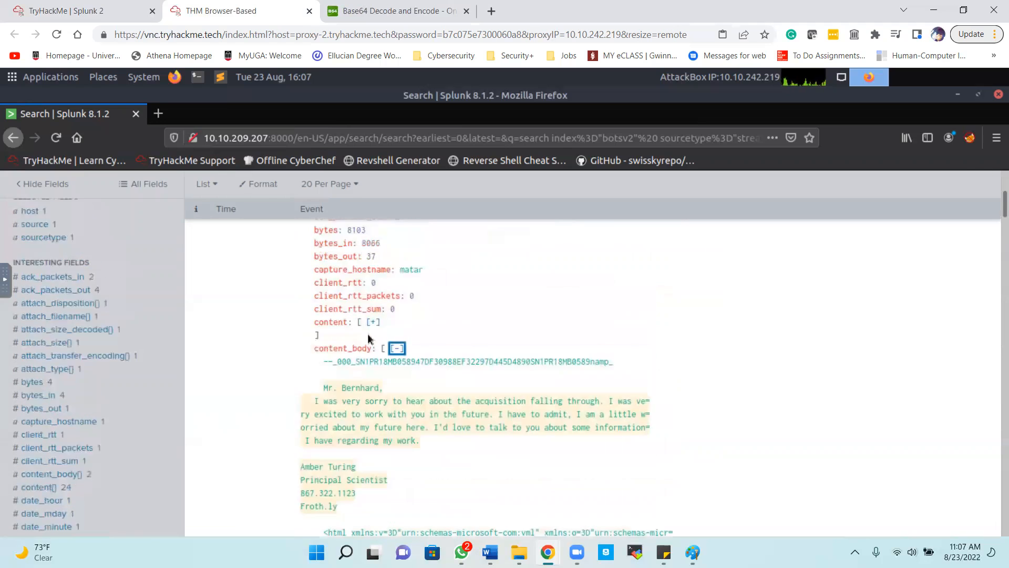
pyautogui.scroll(-2, 367, 333)
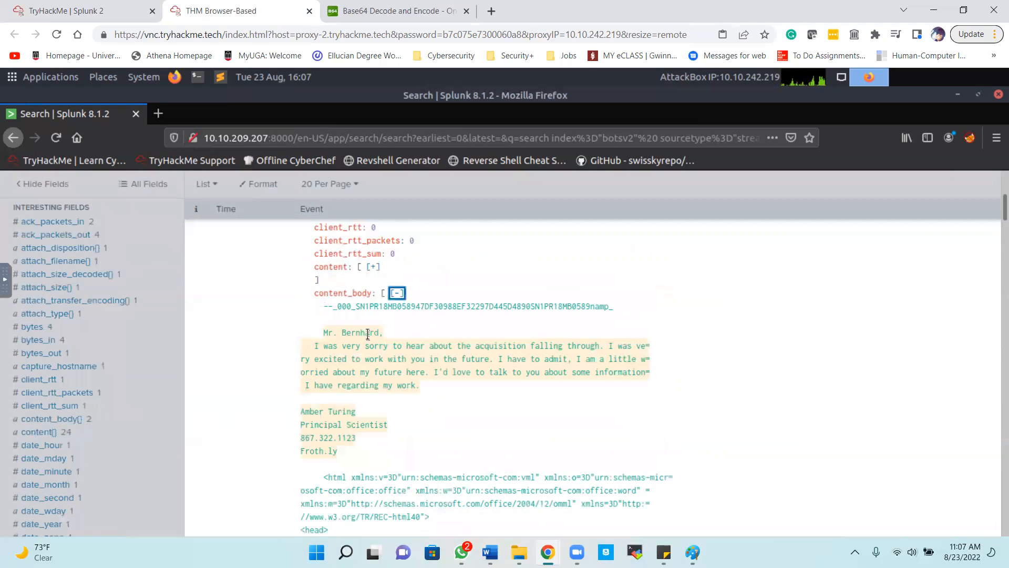
pyautogui.click(397, 292)
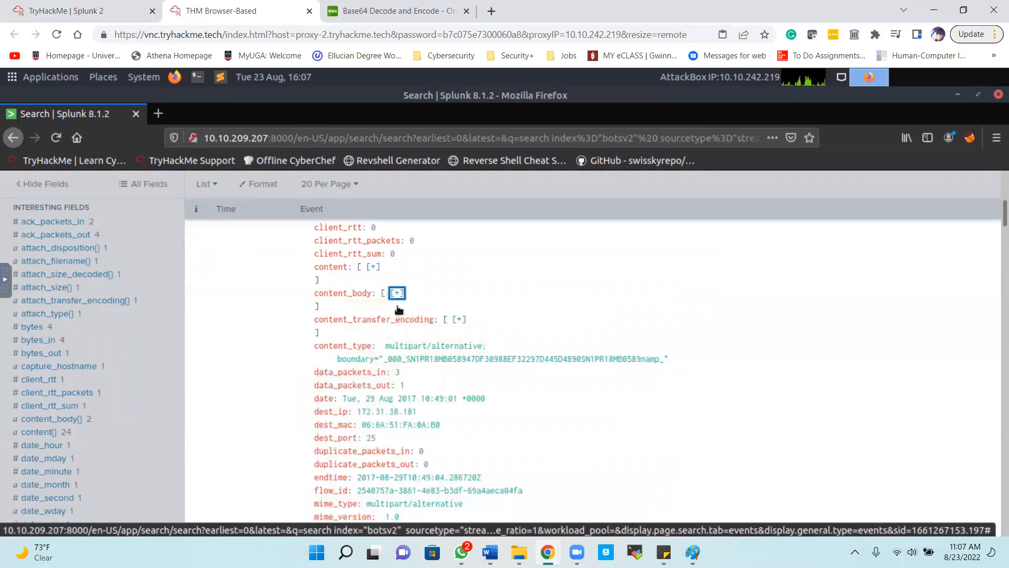
# - Read the content_body of the second email event, dated 8/29/17 11:03:08, for the CEO's reply and signature, and collapse it
pyautogui.scroll(-10, 389, 341)
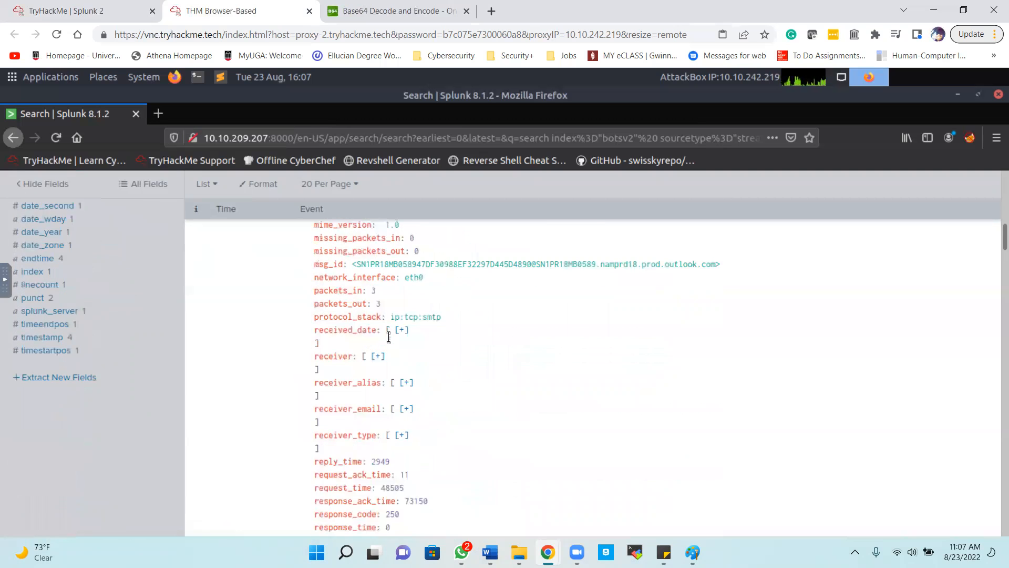
pyautogui.scroll(-6, 389, 341)
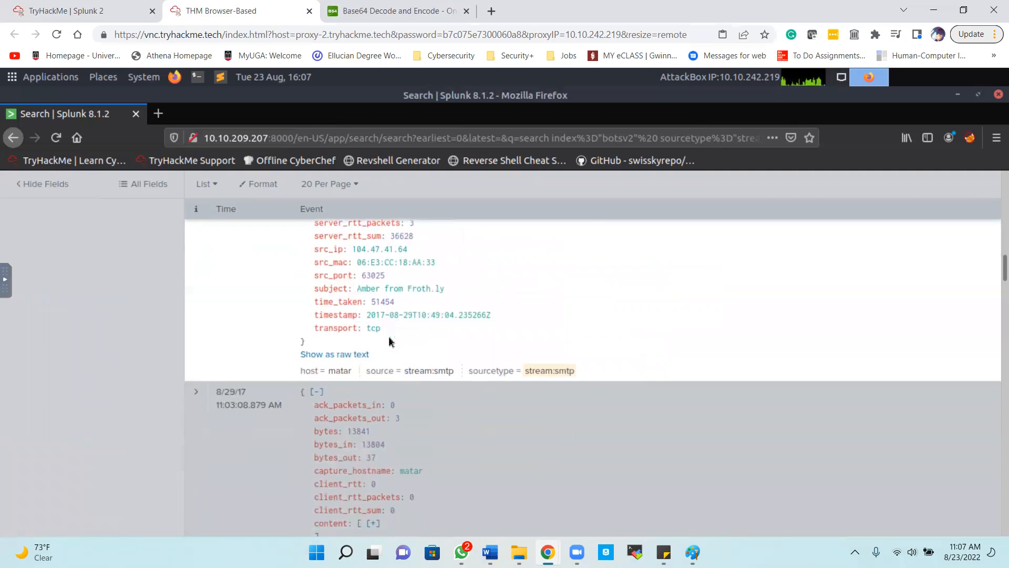
pyautogui.scroll(-4, 451, 431)
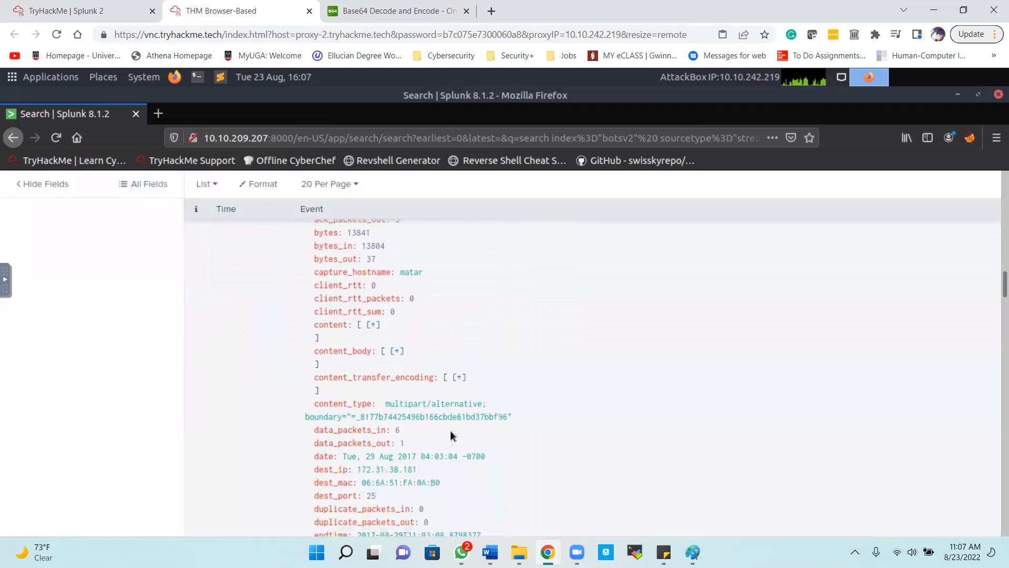
pyautogui.click(397, 325)
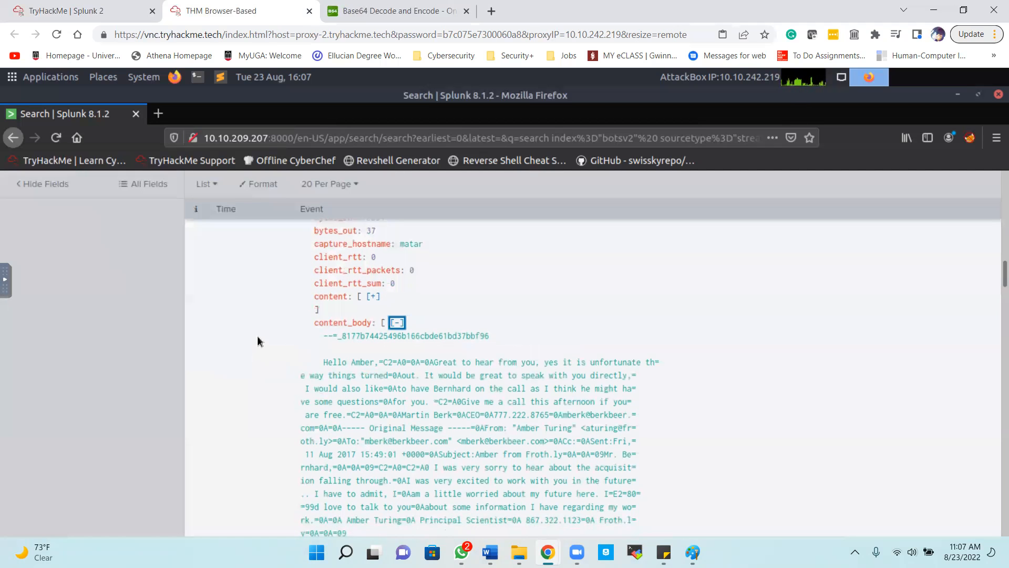
pyautogui.scroll(-1, 398, 315)
pyautogui.click(398, 289)
pyautogui.scroll(-5, 398, 290)
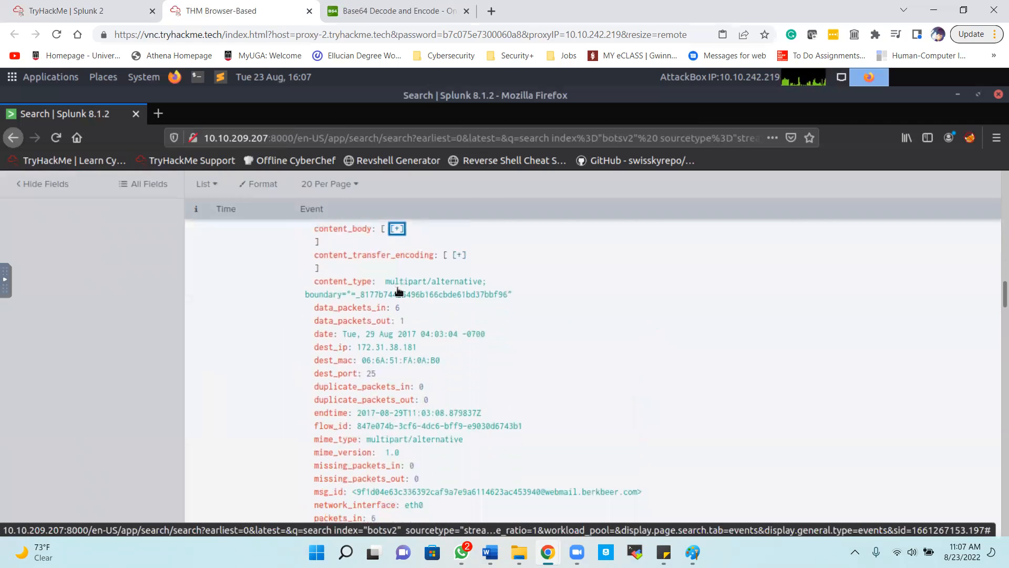
# - Expand and collapse the receiver field of the second email event, then check its sender and subject fields
pyautogui.scroll(-1, 400, 316)
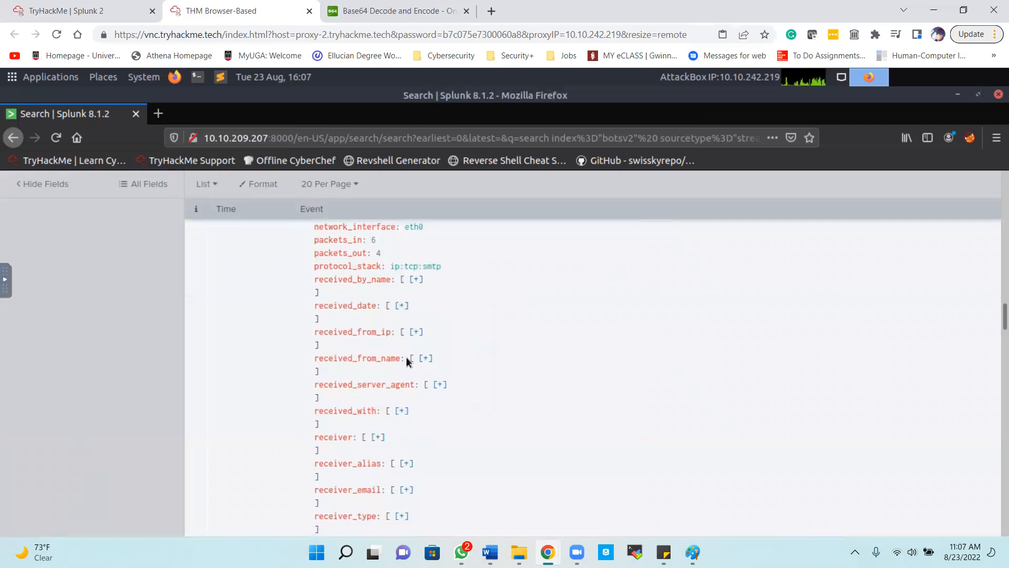
pyautogui.click(377, 437)
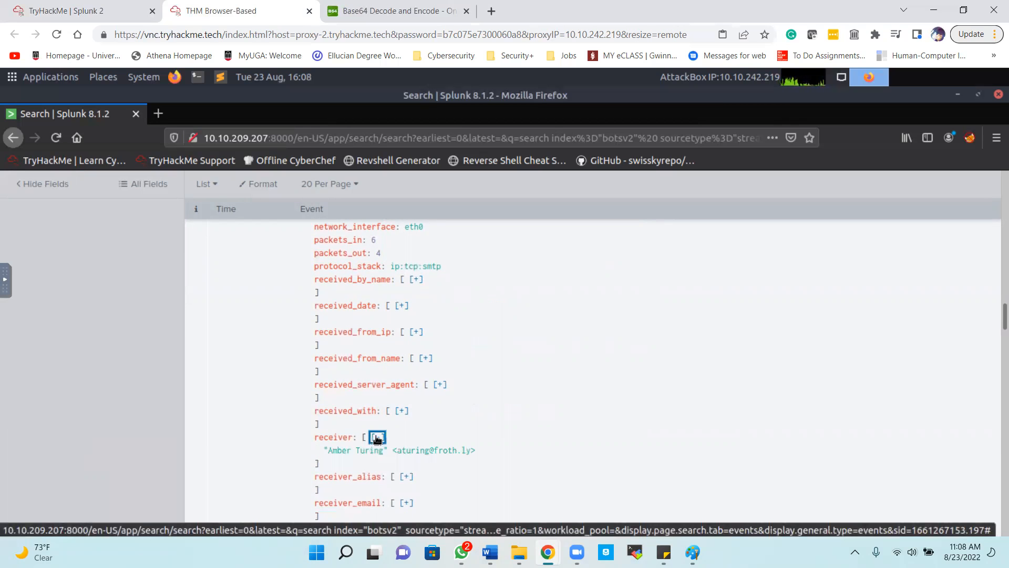
pyautogui.scroll(-1, 377, 439)
pyautogui.click(383, 402)
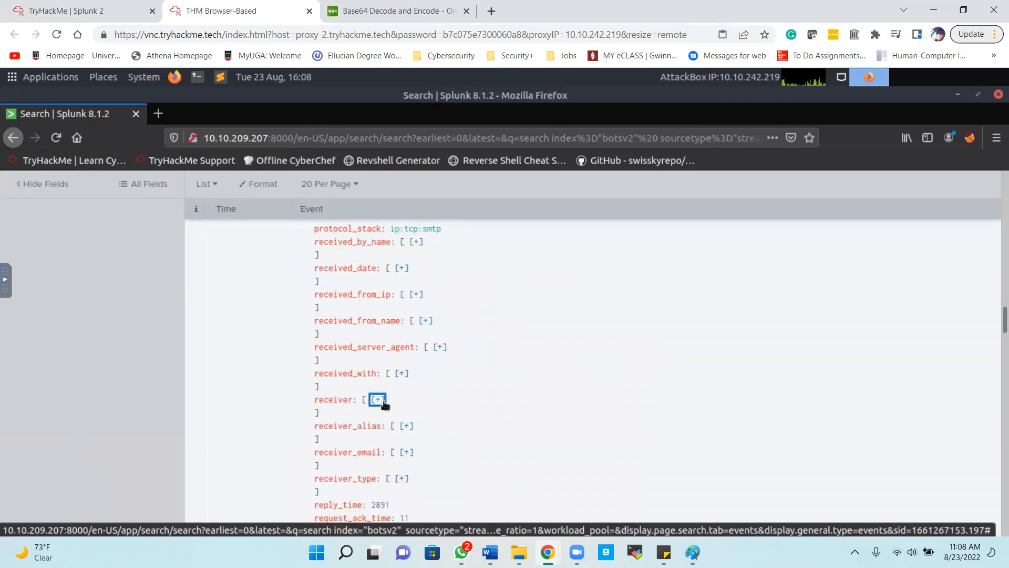
pyautogui.scroll(-5, 383, 402)
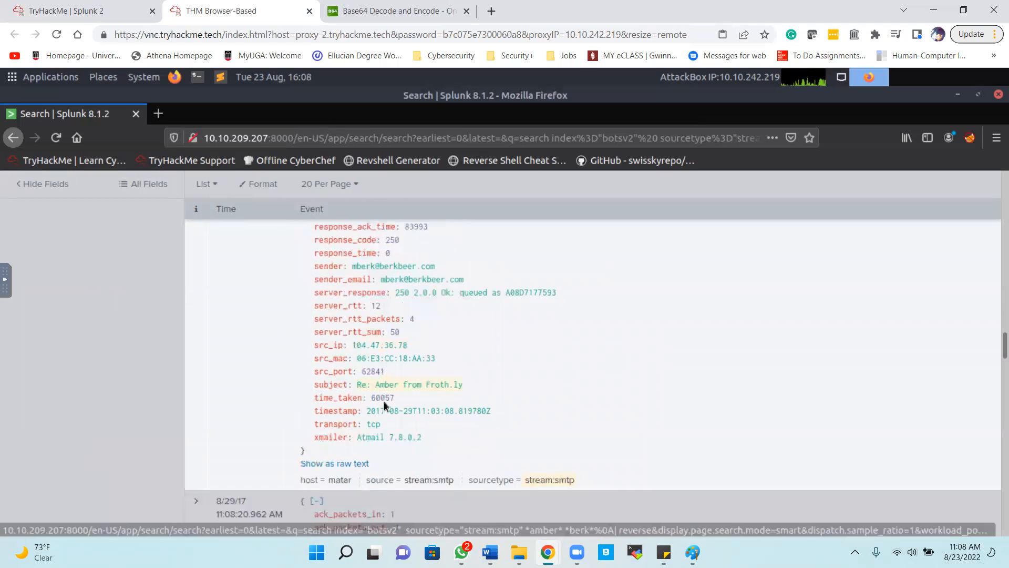
pyautogui.scroll(2, 346, 328)
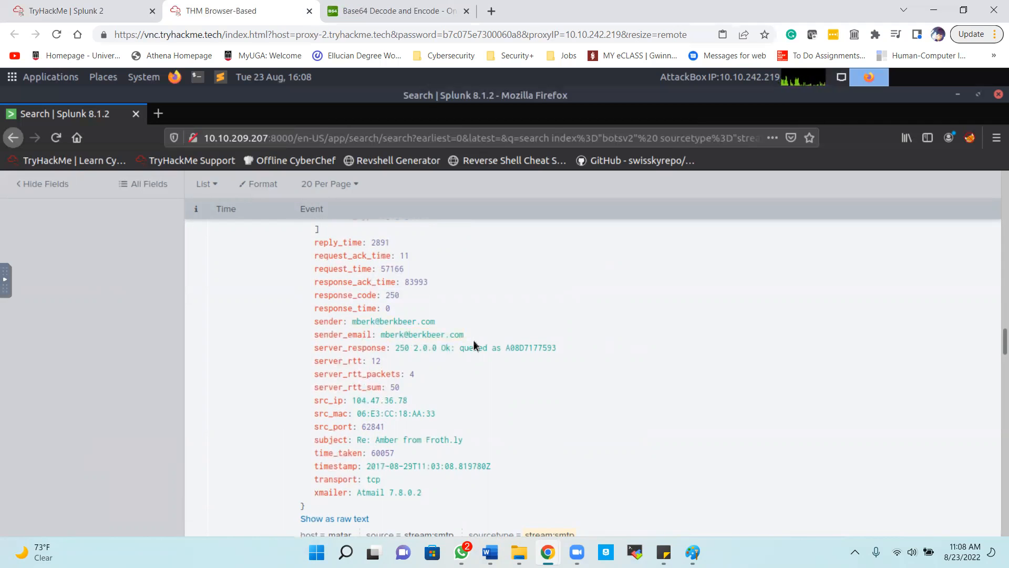
# - Reopen the content_body of the second email event, dated 8/29/17 11:03:08, and reread the CEO's reply
pyautogui.scroll(5, 473, 346)
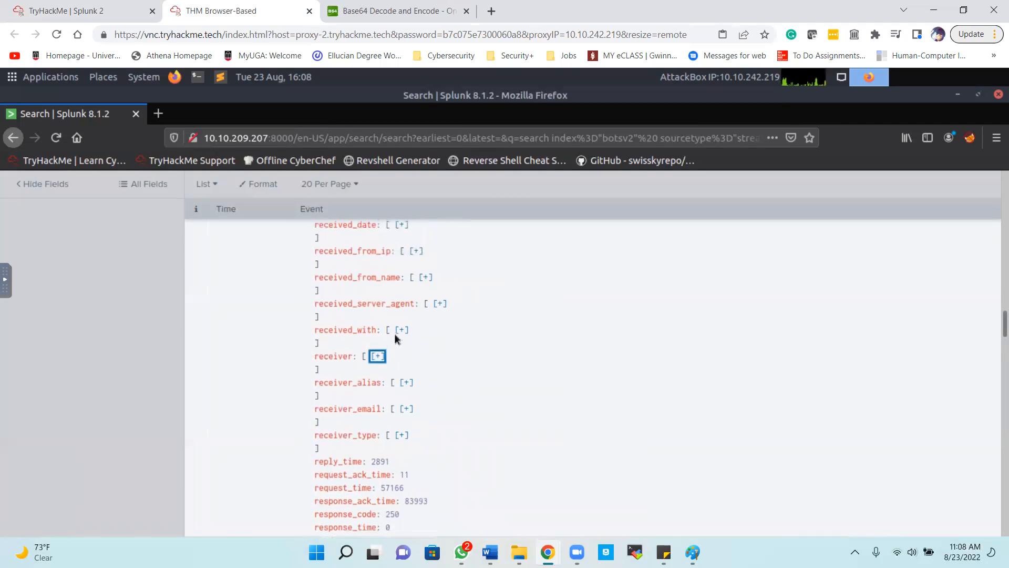
pyautogui.scroll(5, 395, 338)
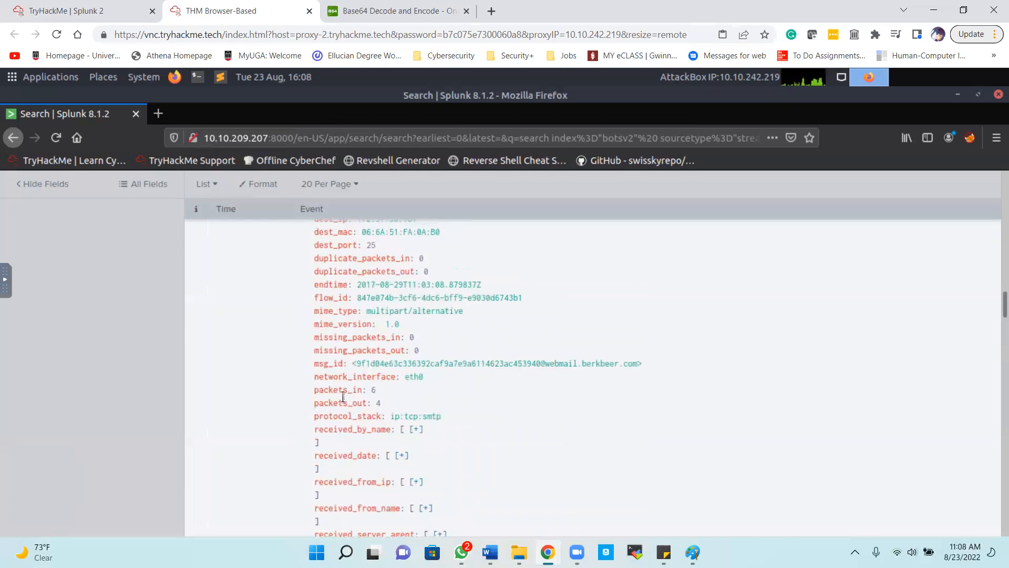
pyautogui.scroll(6, 397, 444)
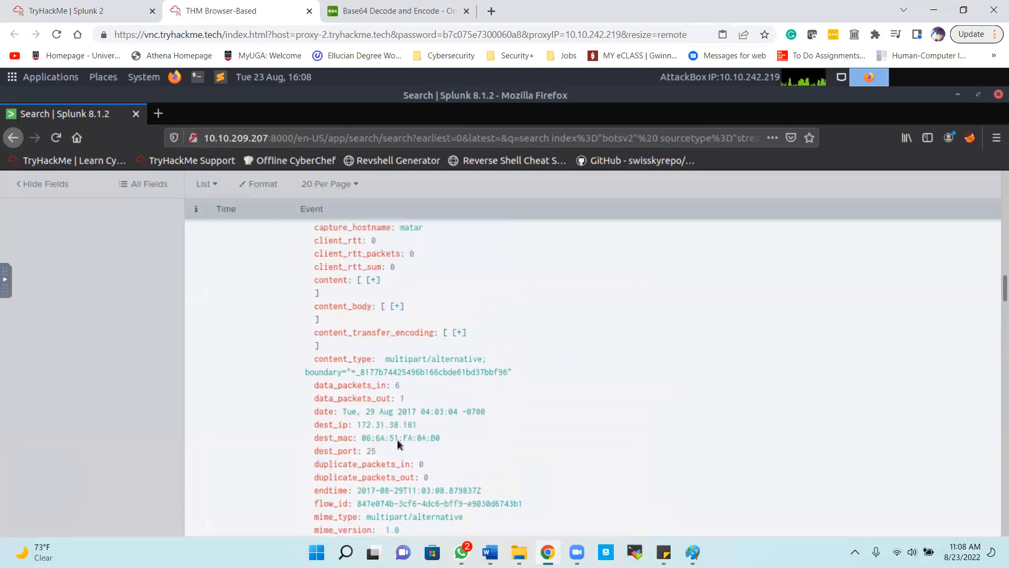
pyautogui.click(397, 403)
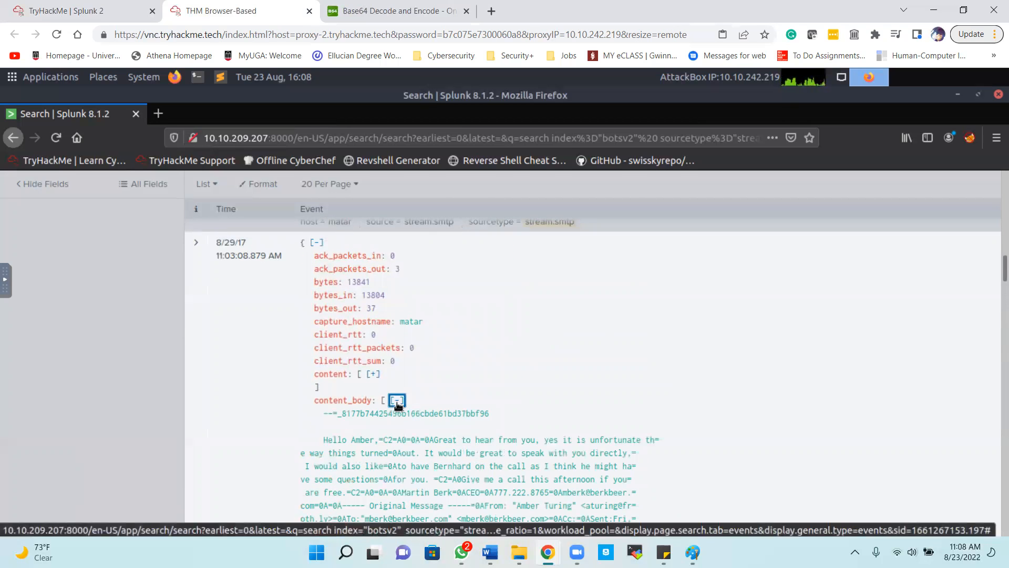
pyautogui.scroll(-2, 398, 407)
pyautogui.scroll(-3, 398, 406)
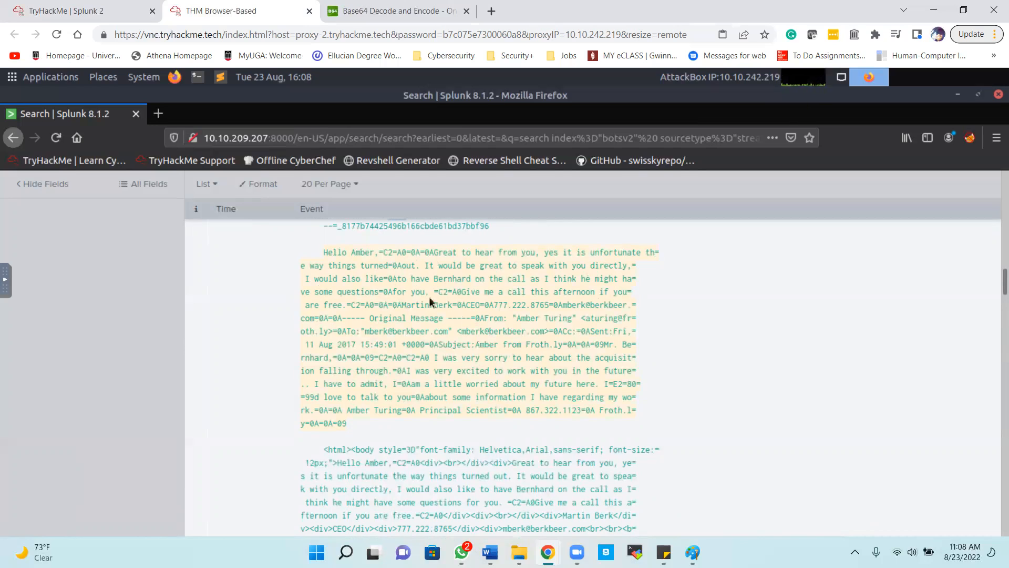
# - Copy the CEO's full name from the reply's signature and submit it as the answer to the CEO's name question in the TryHackMe room
pyautogui.moveTo(402, 305); pyautogui.dragTo(452, 305)
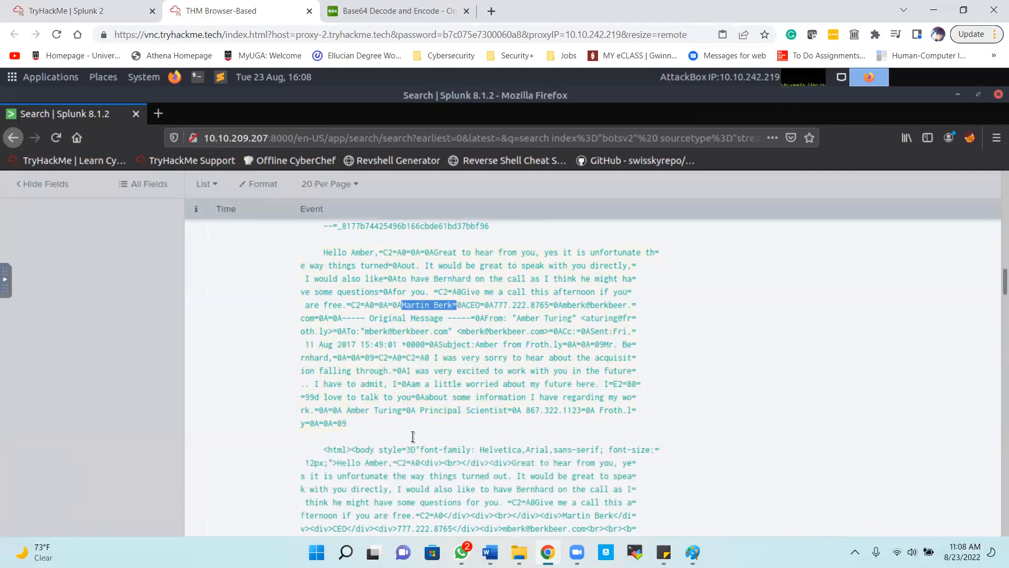
pyautogui.scroll(-1, 446, 397)
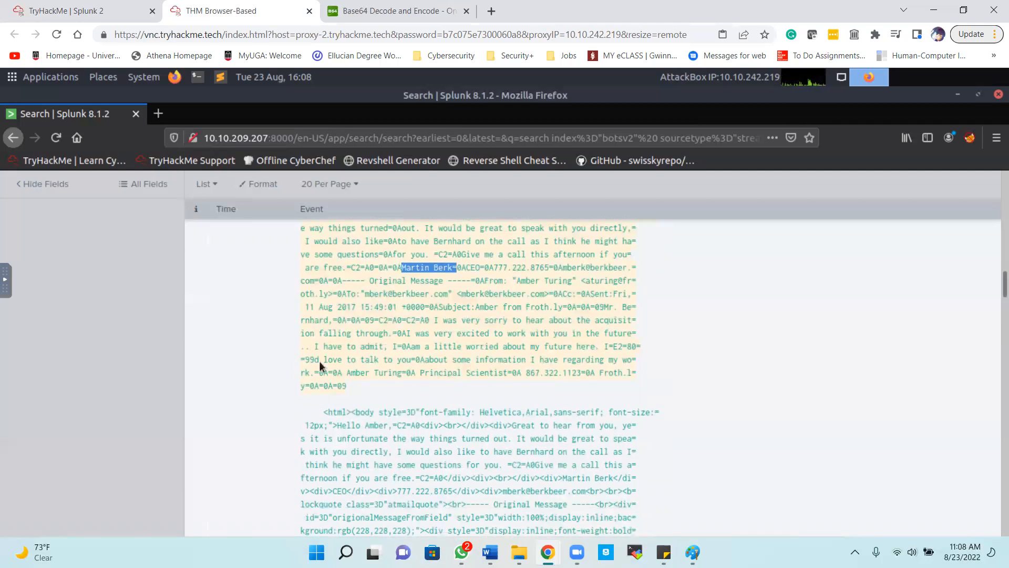
pyautogui.scroll(-1, 415, 366)
pyautogui.scroll(2, 415, 366)
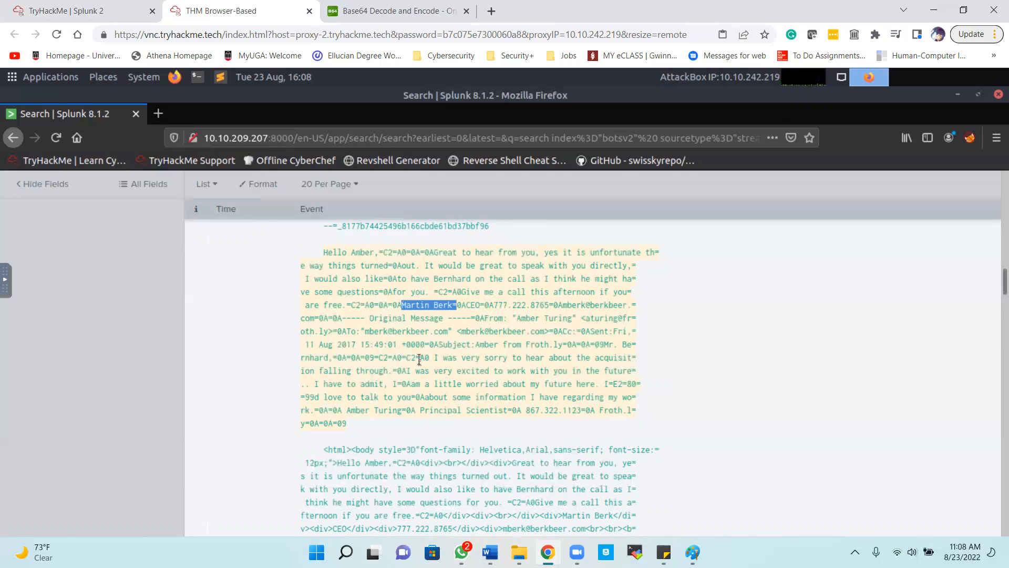
pyautogui.scroll(-1, 419, 360)
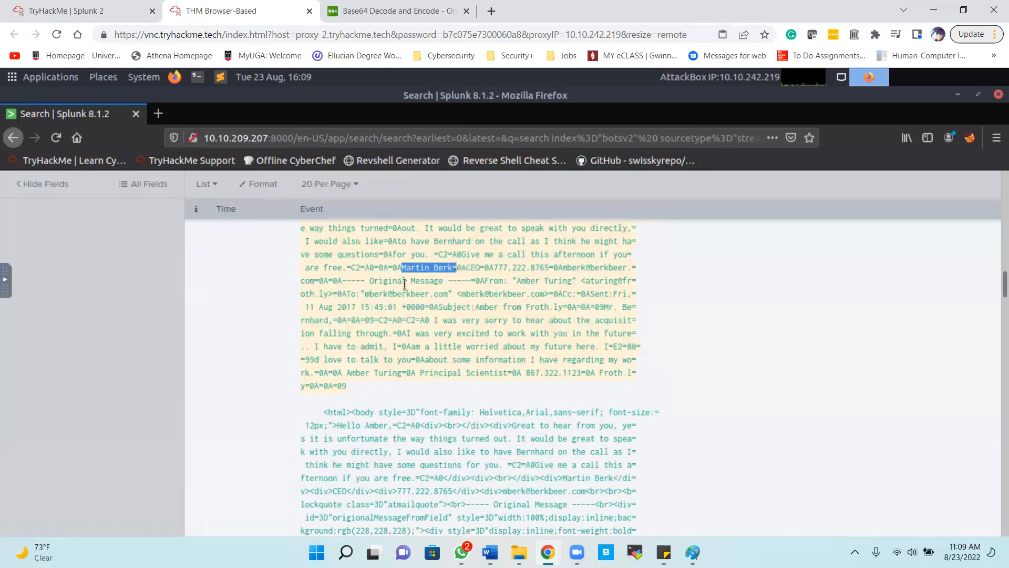
pyautogui.scroll(1, 408, 289)
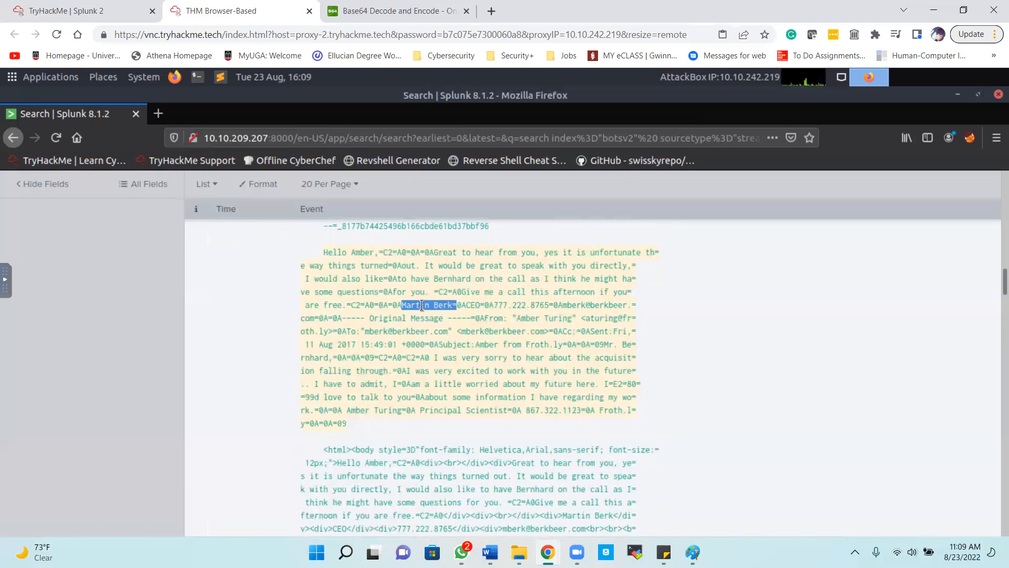
pyautogui.rightClick(422, 304)
pyautogui.click(438, 317)
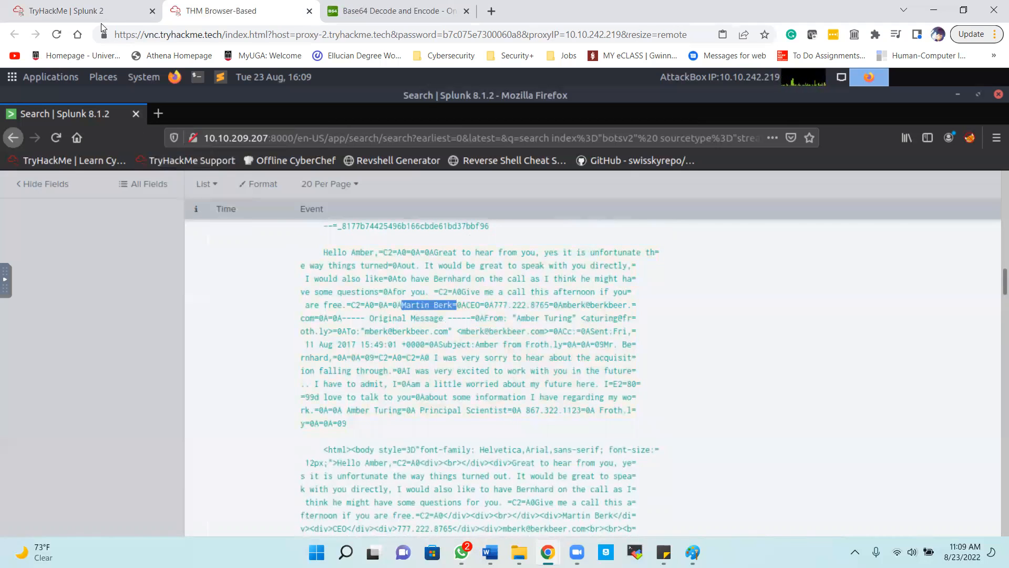
pyautogui.click(84, 12)
pyautogui.click(258, 332)
pyautogui.hotkey('ctrl', 'v')
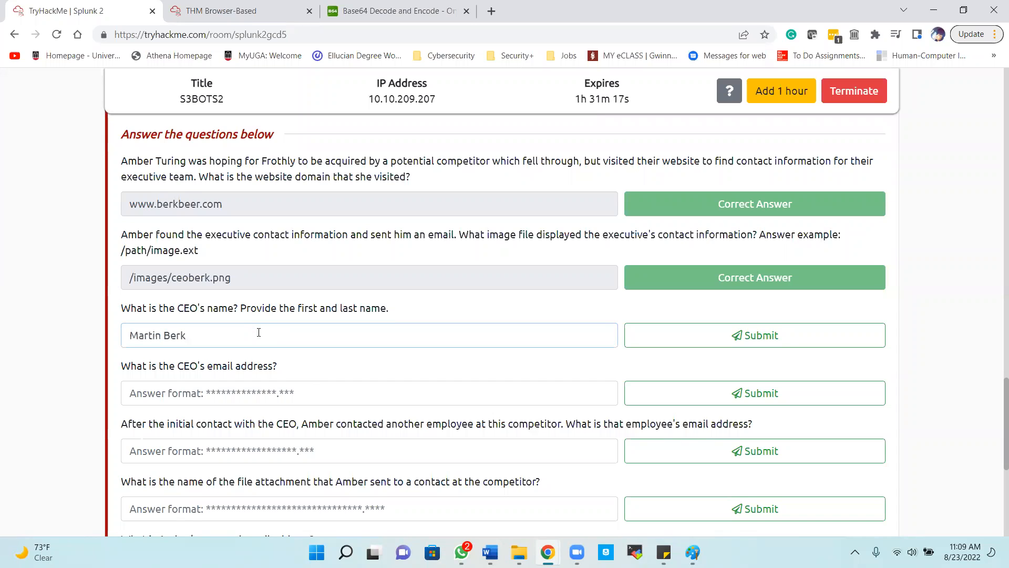
pyautogui.press('Return')
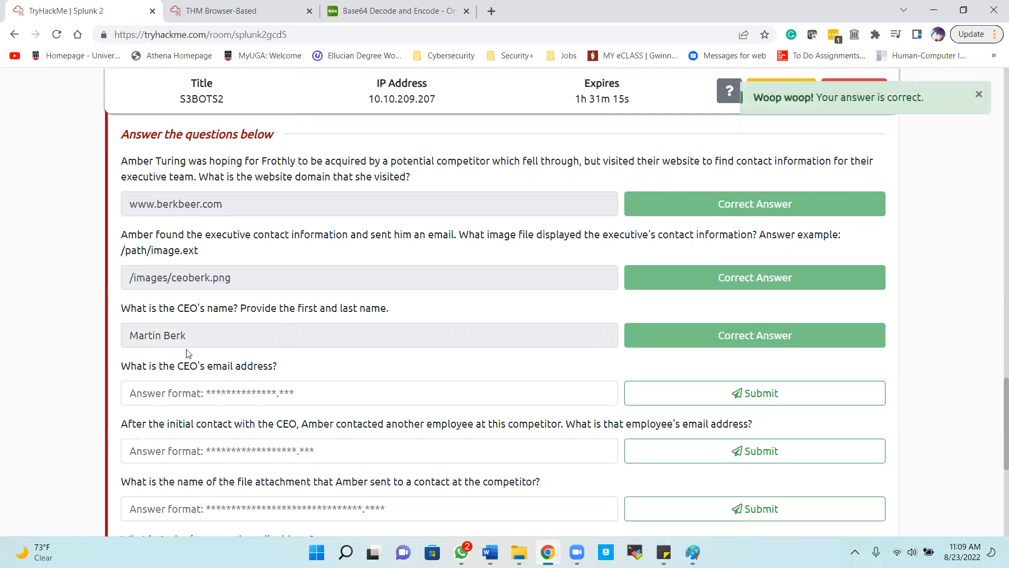
# - Look through the rest of the second email event's body and fields in Splunk, then recheck the CEO's email address question in TryHackMe
pyautogui.click(239, 12)
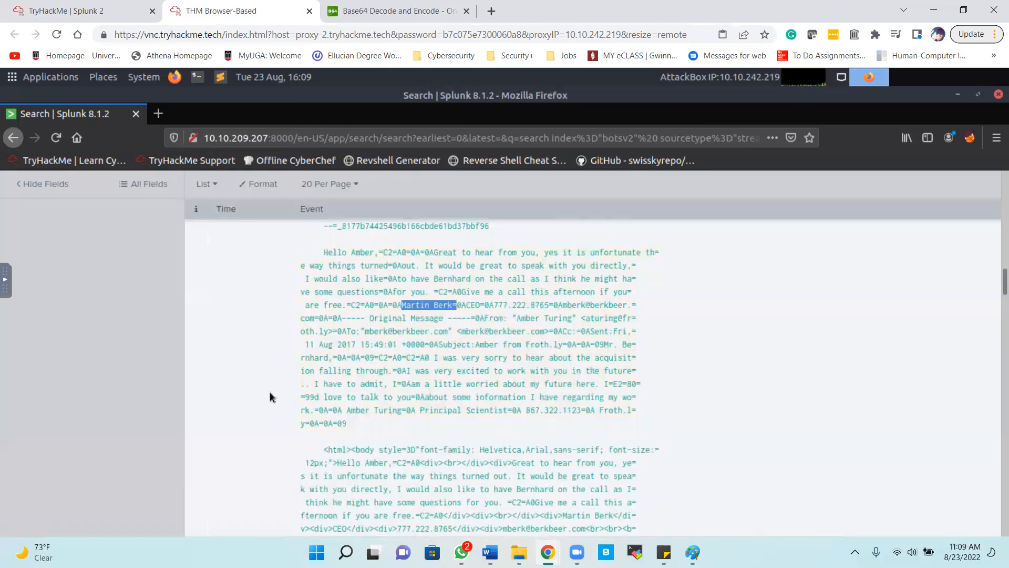
pyautogui.scroll(-2, 269, 397)
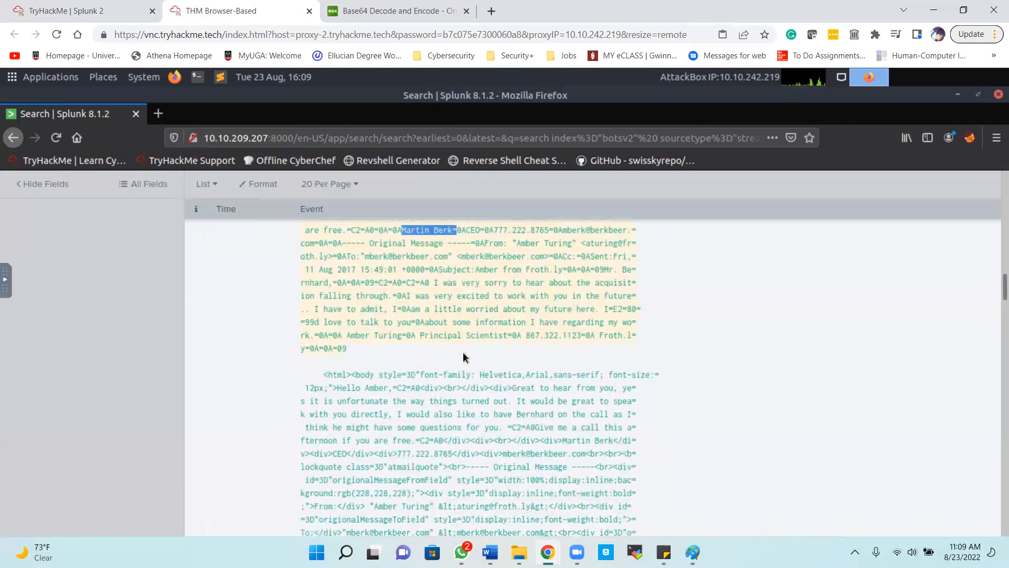
pyautogui.scroll(-1, 465, 389)
pyautogui.scroll(-5, 464, 390)
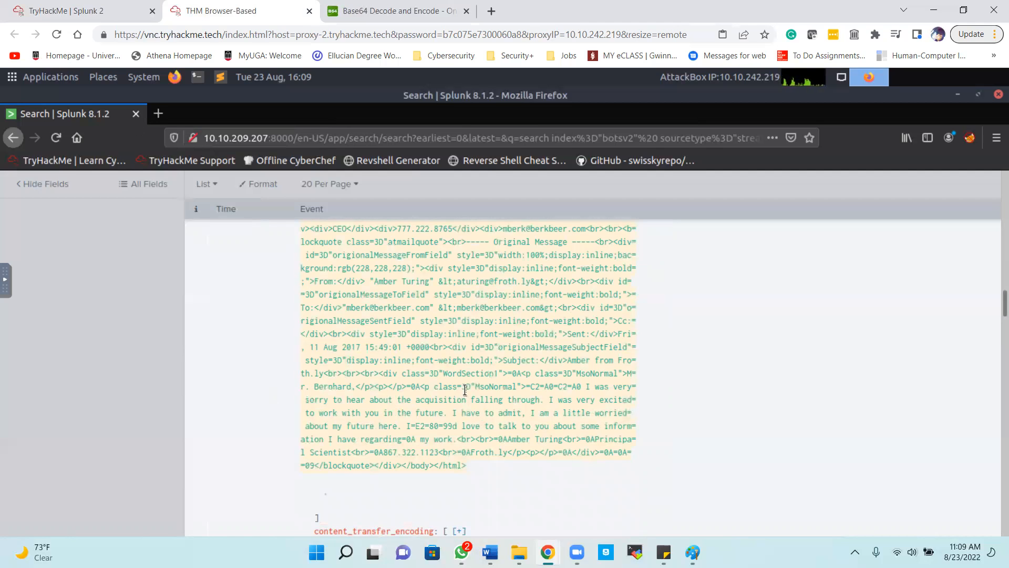
pyautogui.scroll(-7, 382, 388)
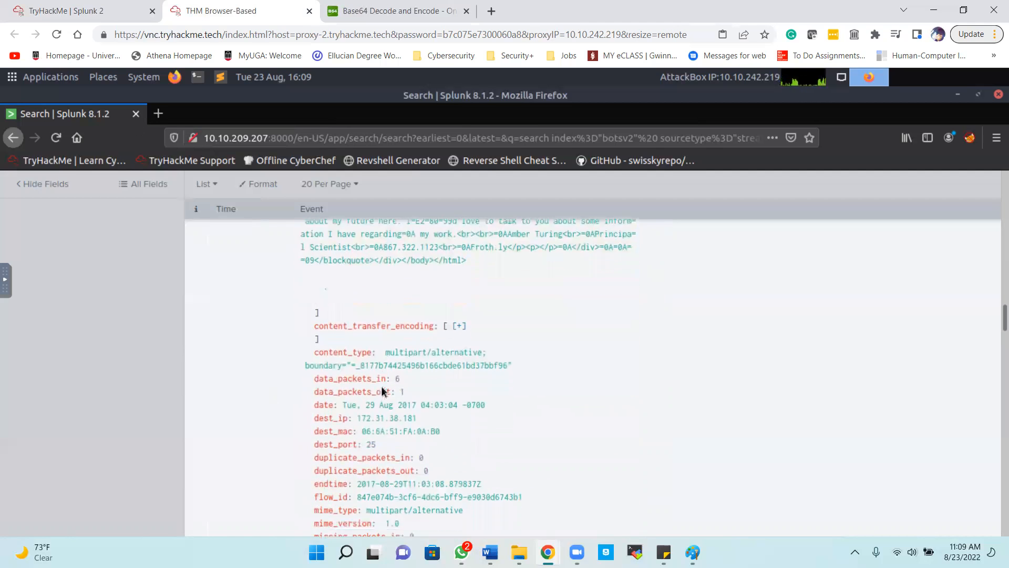
pyautogui.scroll(-4, 382, 389)
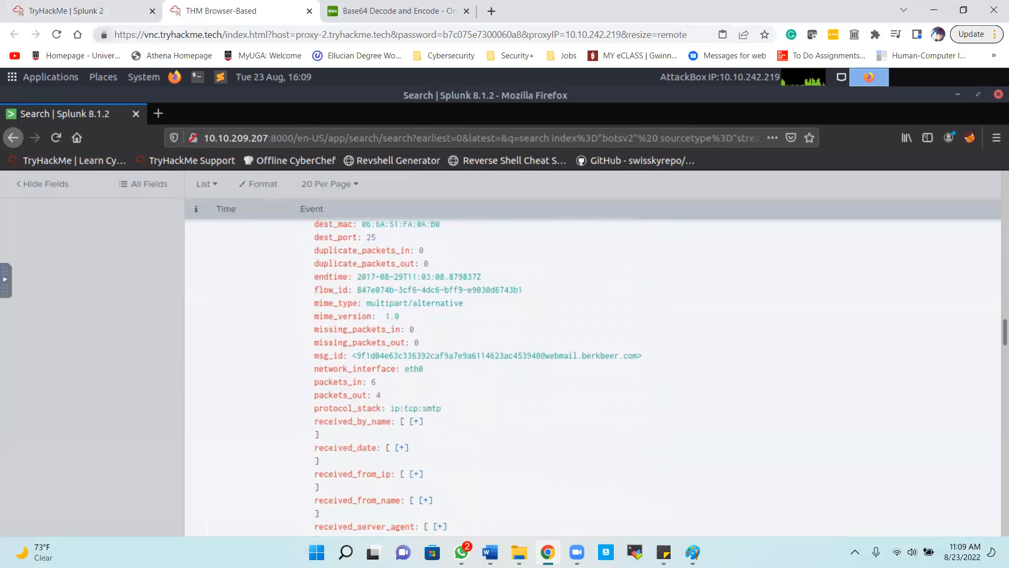
pyautogui.click(108, 11)
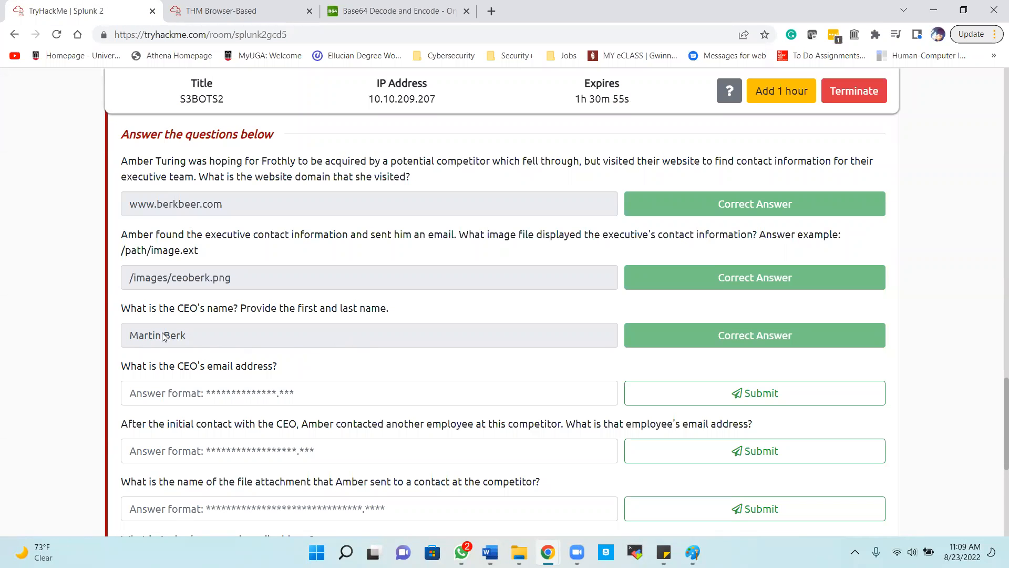
pyautogui.scroll(-1, 141, 373)
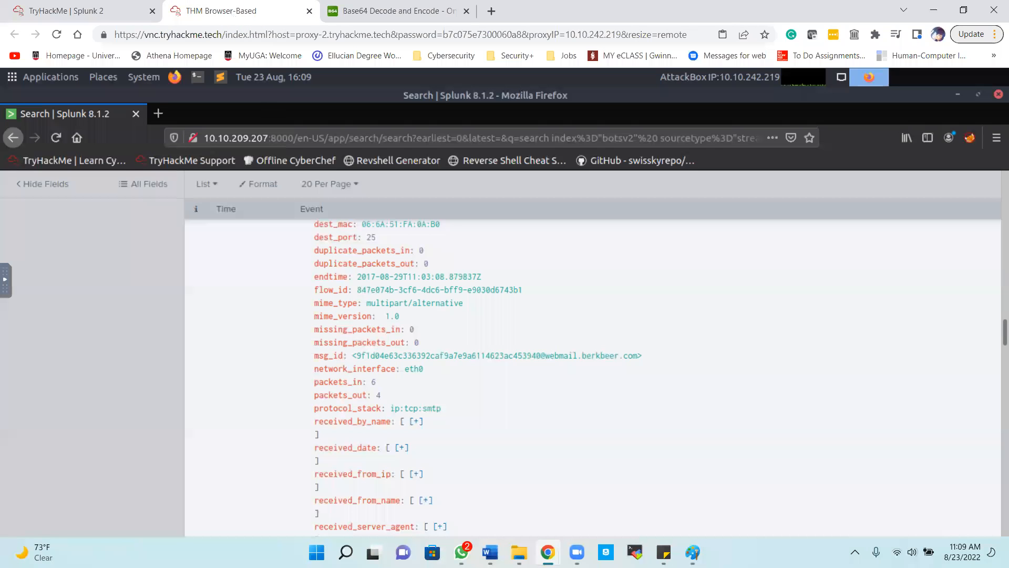
# - Return to the second email event in Splunk and collapse its content_body
pyautogui.scroll(10, 382, 331)
pyautogui.scroll(-10, 380, 331)
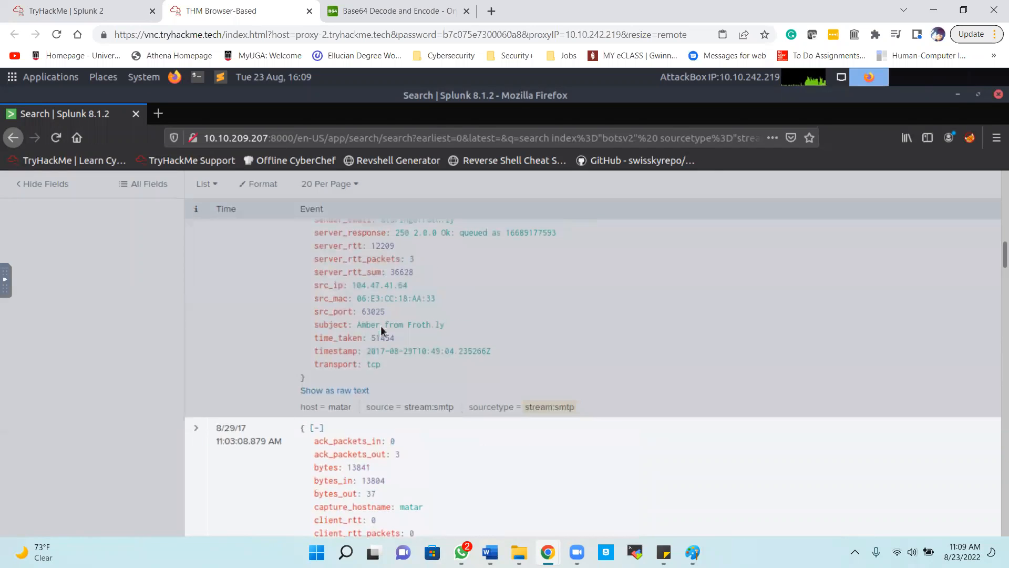
pyautogui.scroll(-5, 381, 326)
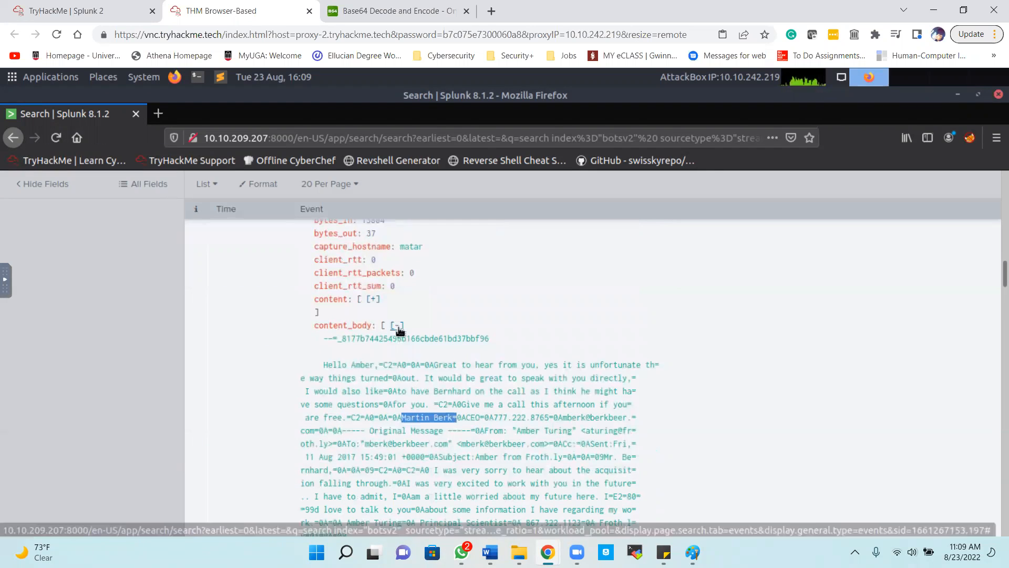
pyautogui.click(397, 326)
# - Copy the second email event's sender address and submit it as the answer to the CEO's email address question in TryHackMe
pyautogui.scroll(-2, 376, 384)
pyautogui.scroll(-6, 375, 384)
pyautogui.scroll(-5, 375, 384)
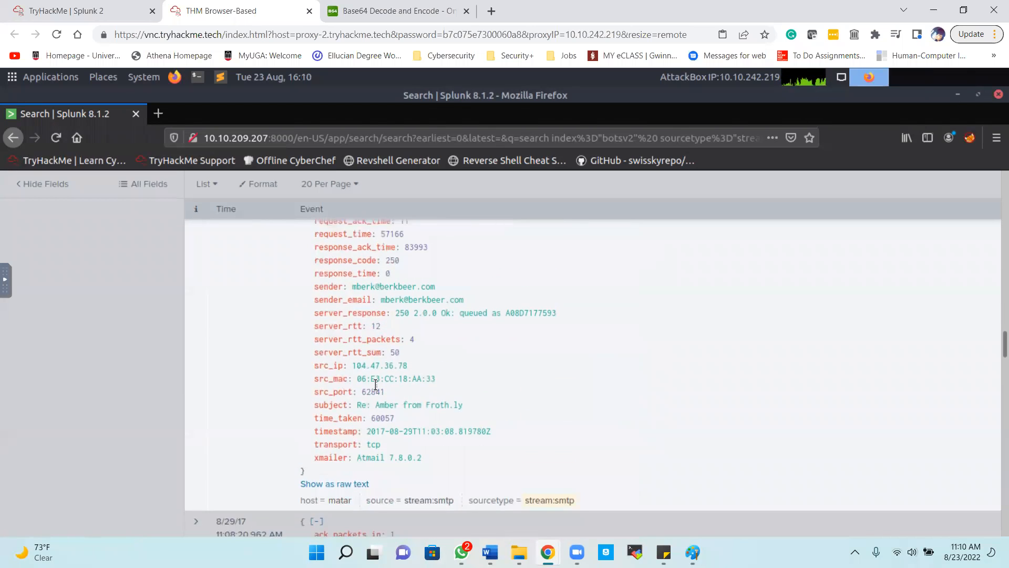
pyautogui.scroll(1, 375, 384)
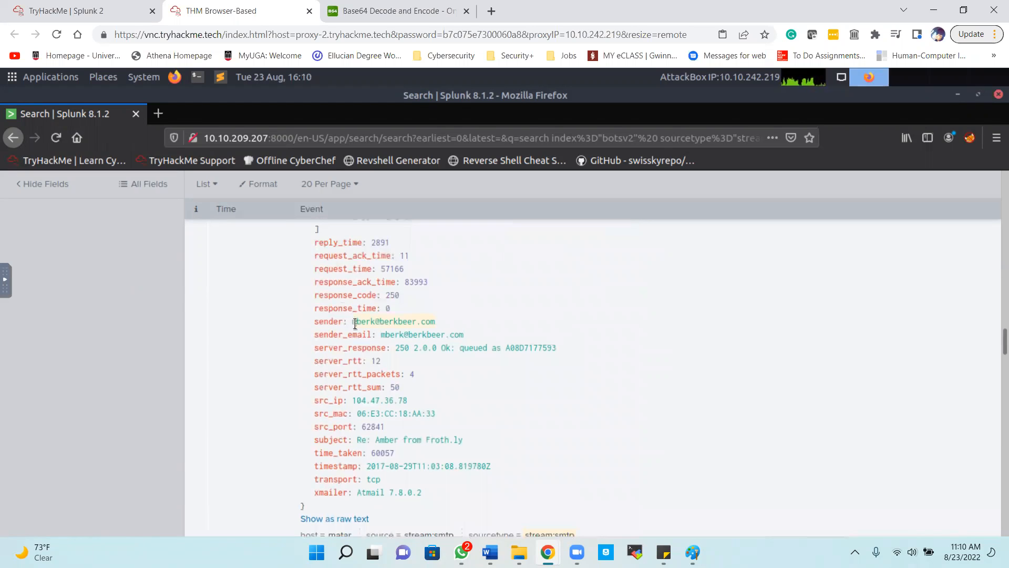
pyautogui.moveTo(350, 322); pyautogui.dragTo(451, 326)
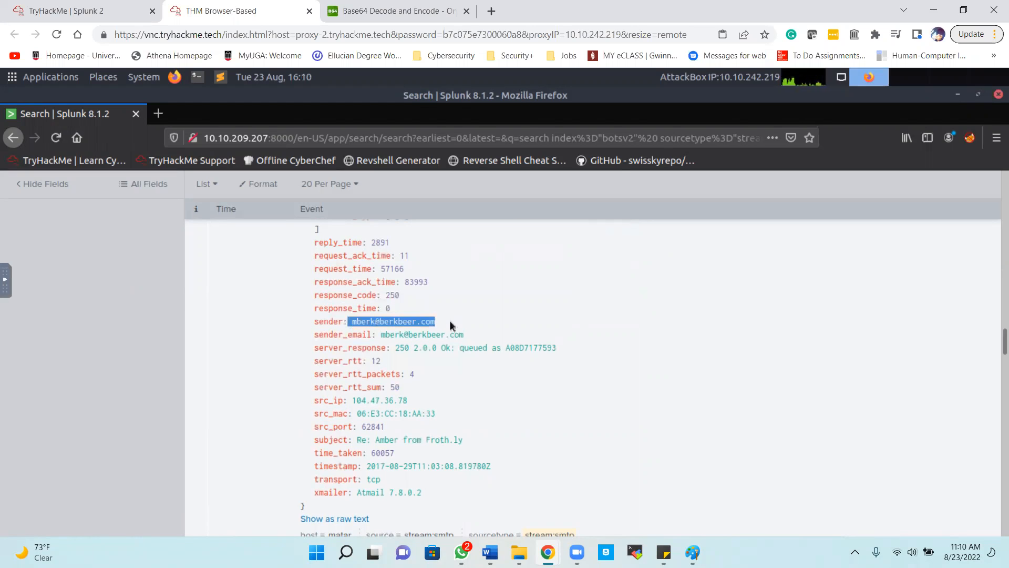
pyautogui.click(60, 10)
pyautogui.click(237, 321)
pyautogui.hotkey('ctrl', 'v')
pyautogui.press('Return')
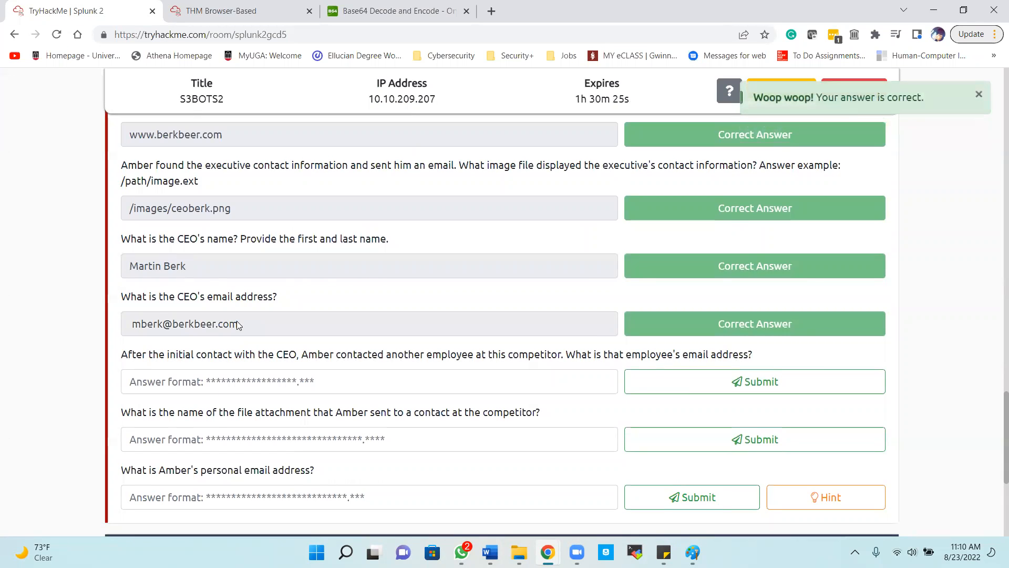
# - Look through the third email event's receiver and sender fields in Splunk, then recheck the TryHackMe question about the other competitor employee's email address
pyautogui.scroll(-1, 212, 356)
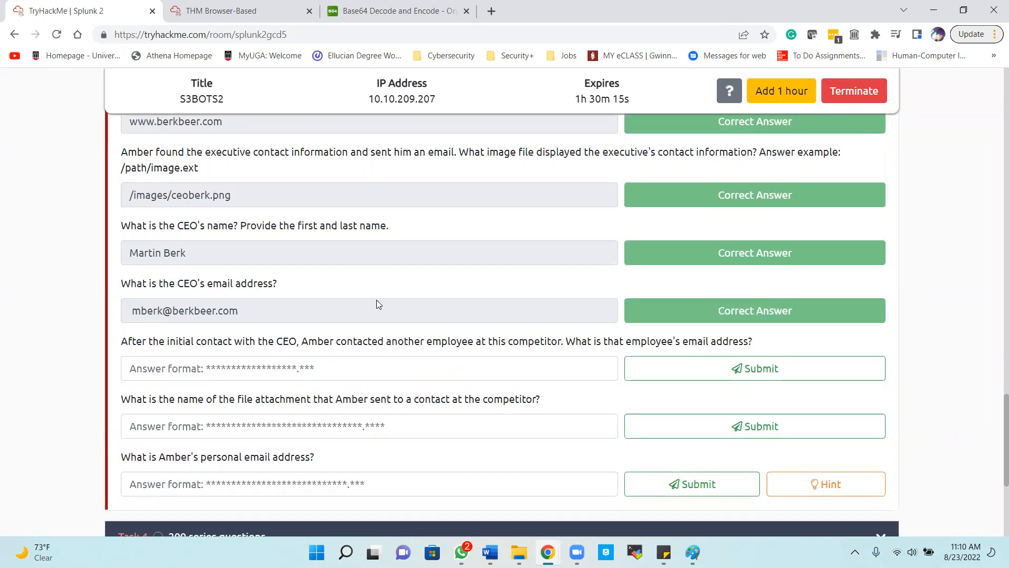
pyautogui.click(207, 21)
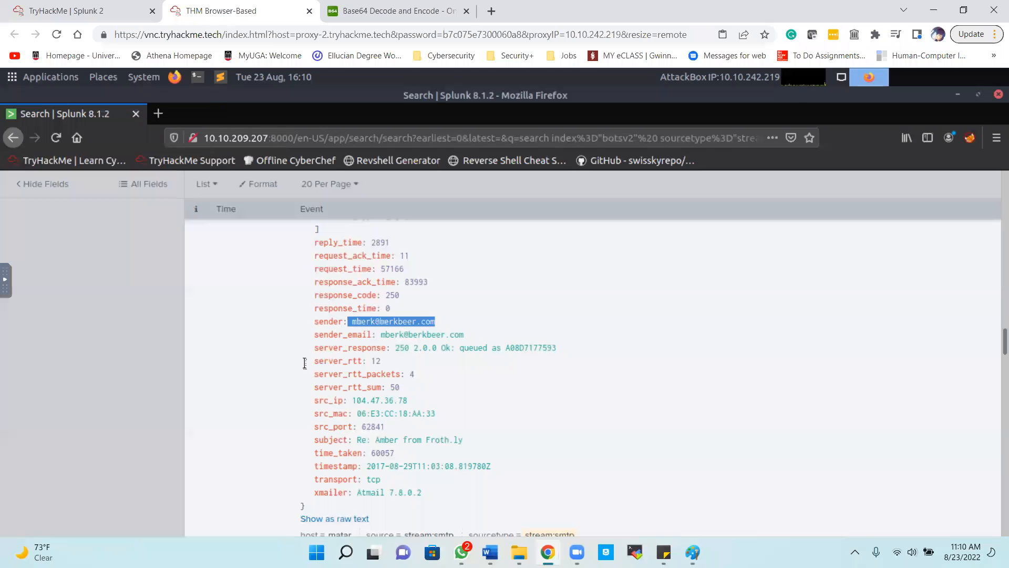
pyautogui.scroll(-5, 305, 362)
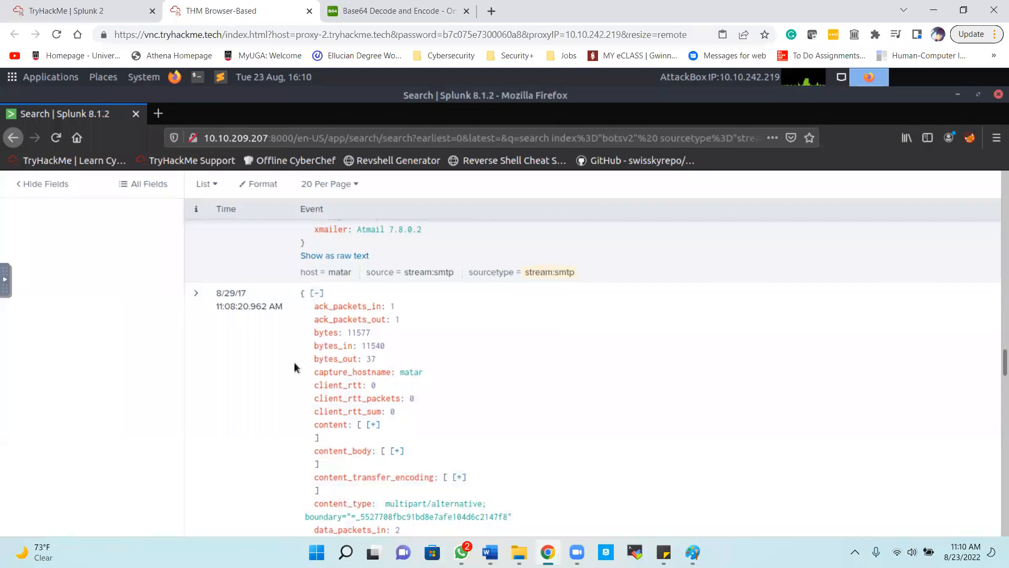
pyautogui.scroll(-2, 294, 367)
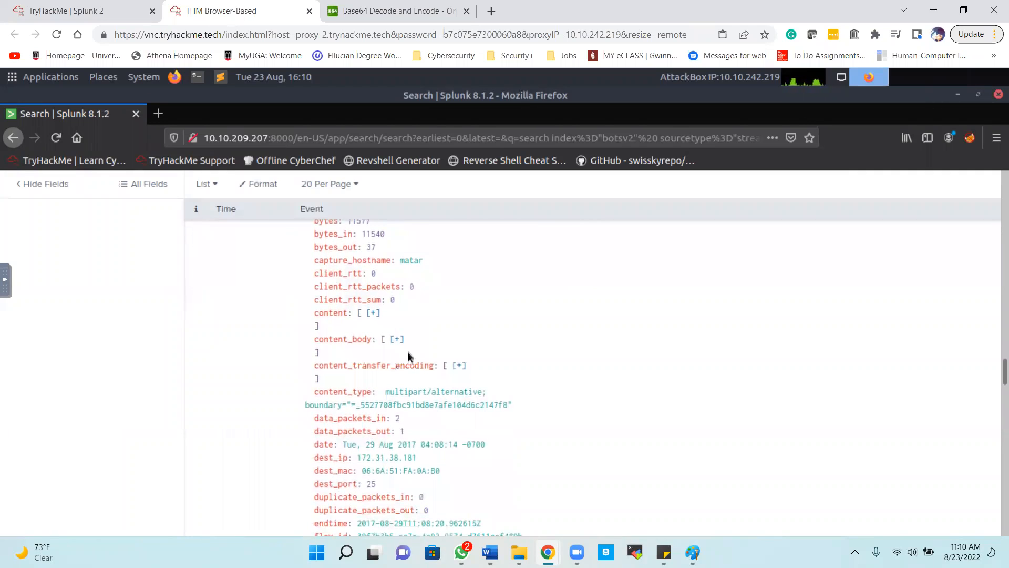
pyautogui.scroll(-8, 385, 342)
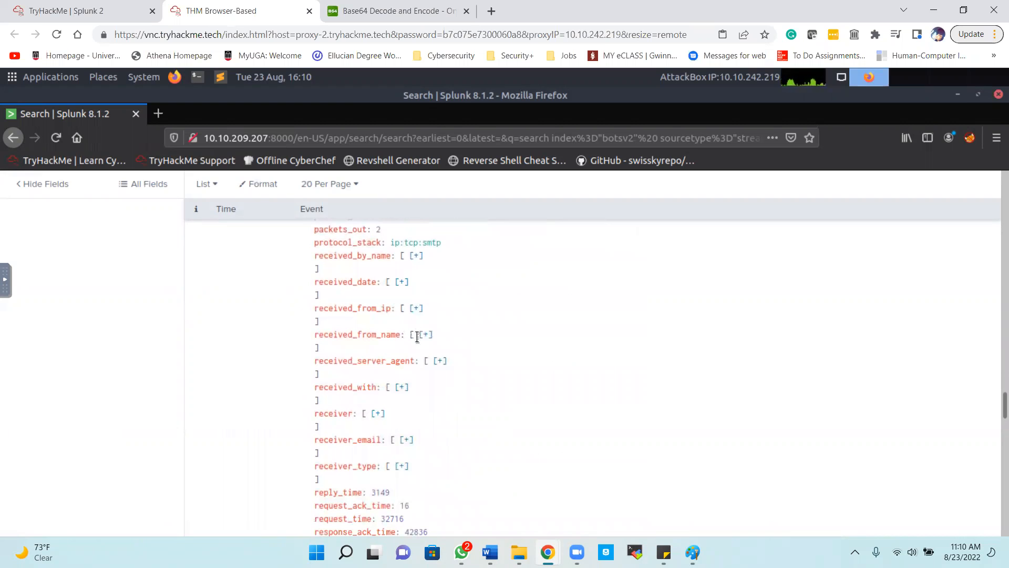
pyautogui.click(378, 413)
pyautogui.scroll(-6, 380, 418)
pyautogui.scroll(6, 381, 416)
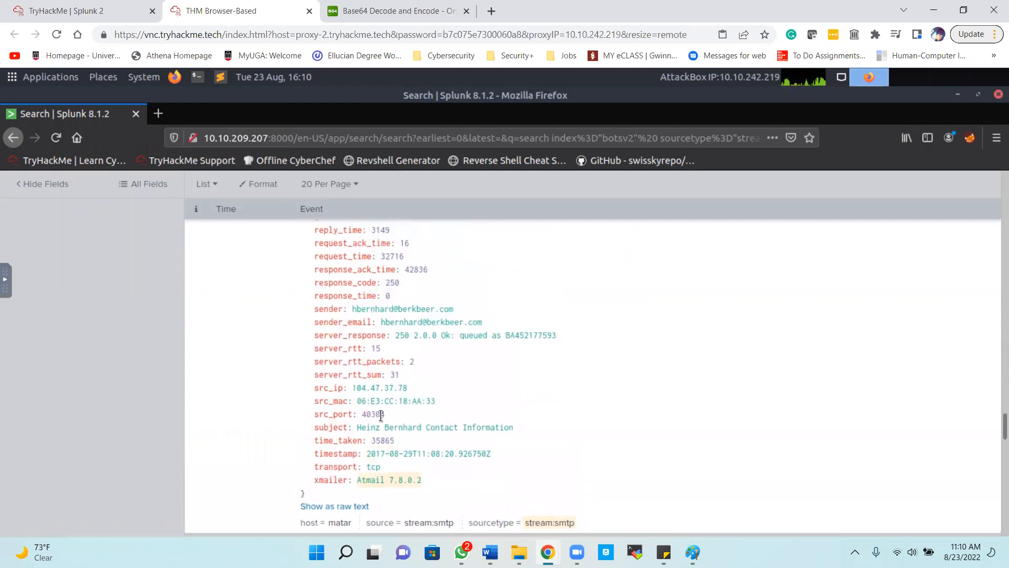
pyautogui.click(379, 418)
pyautogui.scroll(-4, 380, 418)
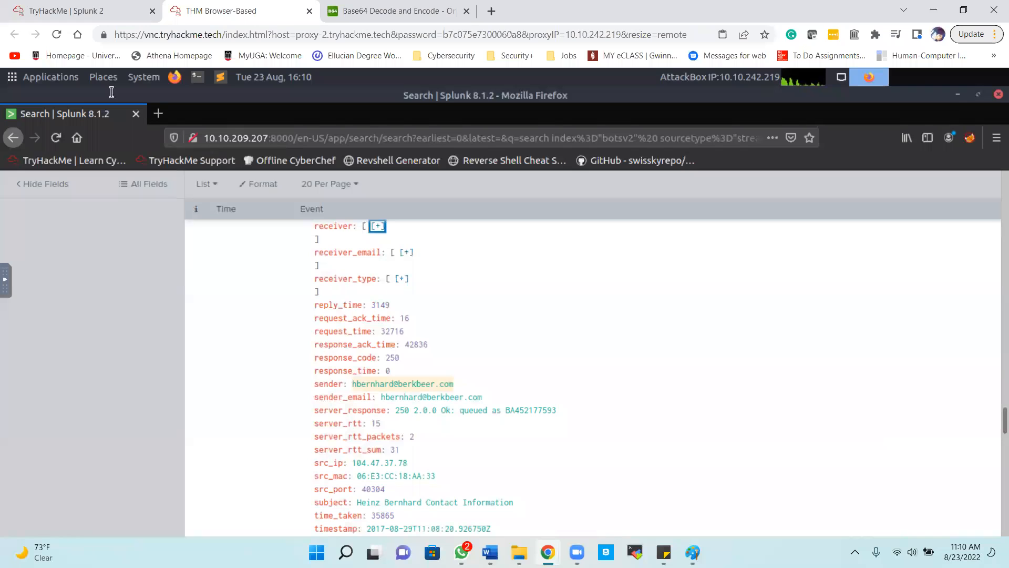
pyautogui.click(73, 20)
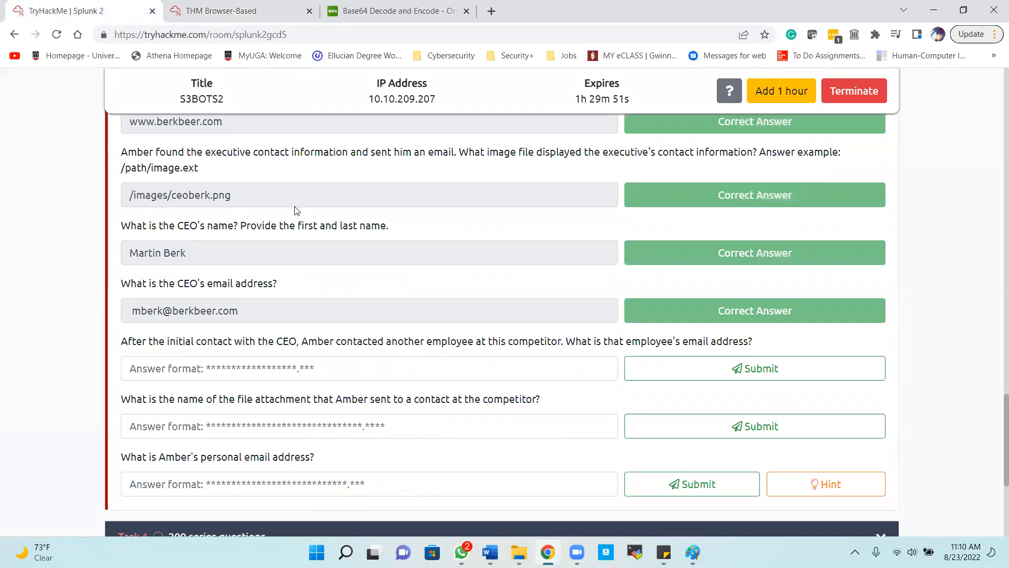
pyautogui.click(221, 11)
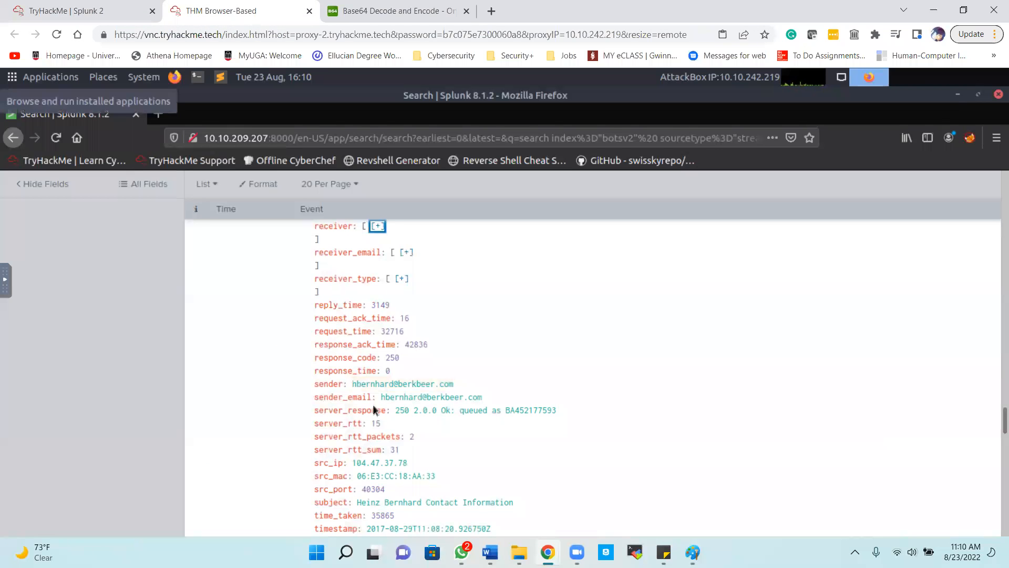
# - Copy the third email event's sender address and submit it as the answer to the other employee's email address question in TryHackMe
pyautogui.moveTo(351, 384); pyautogui.dragTo(480, 390)
pyautogui.hotkey('ctrl', 'c')
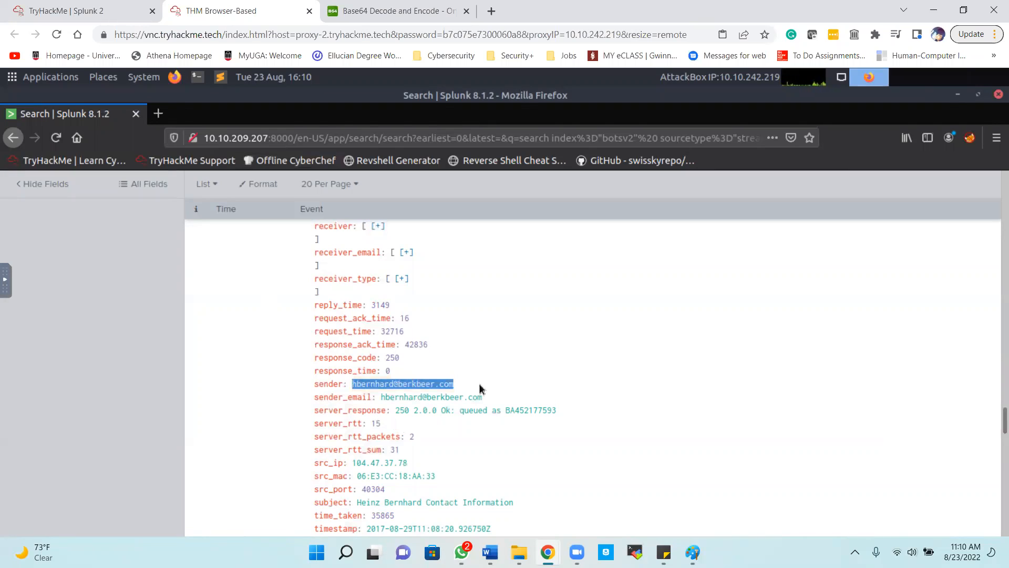
pyautogui.click(88, 14)
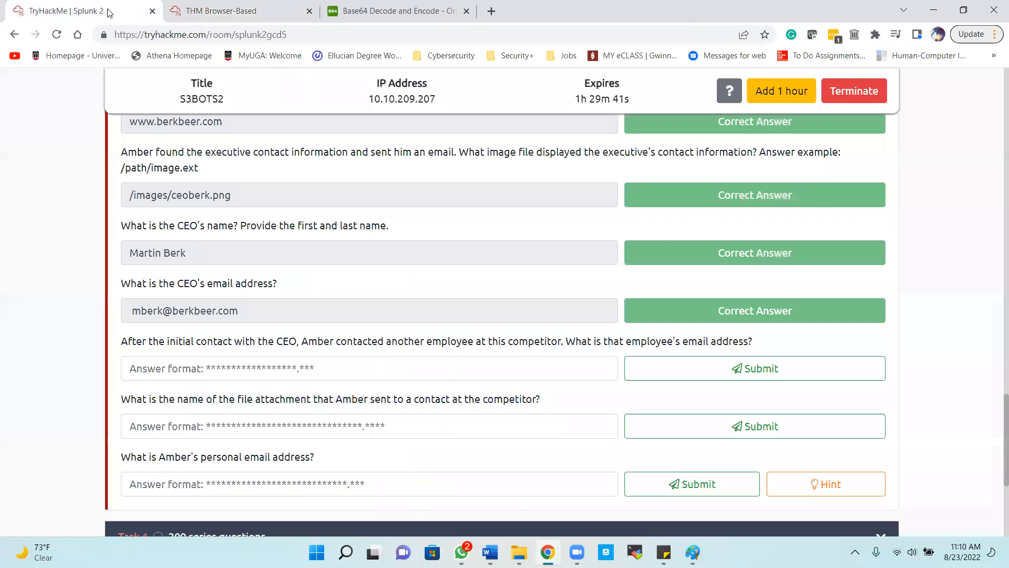
pyautogui.click(327, 373)
pyautogui.hotkey('ctrl', 'v')
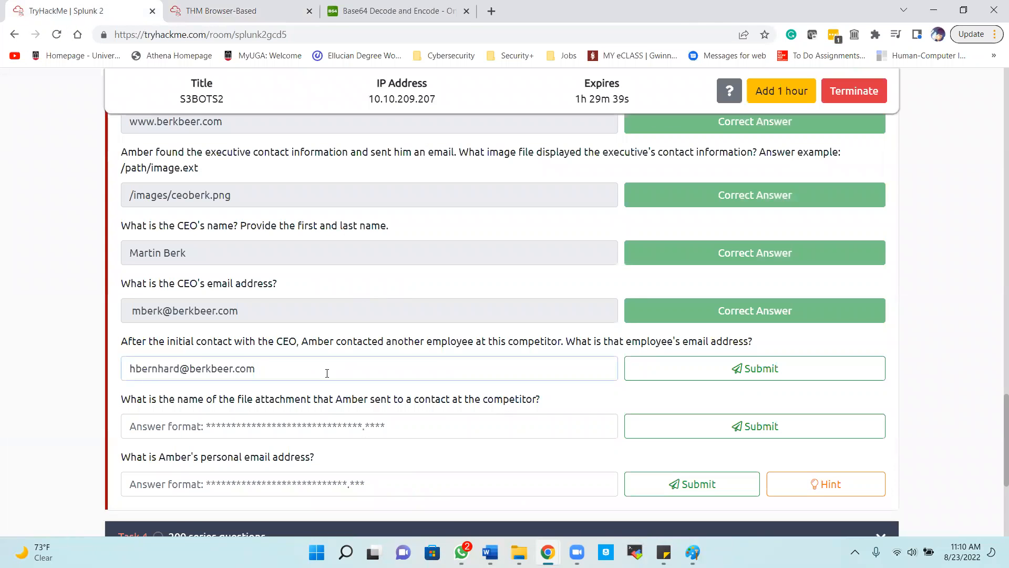
pyautogui.press('Return')
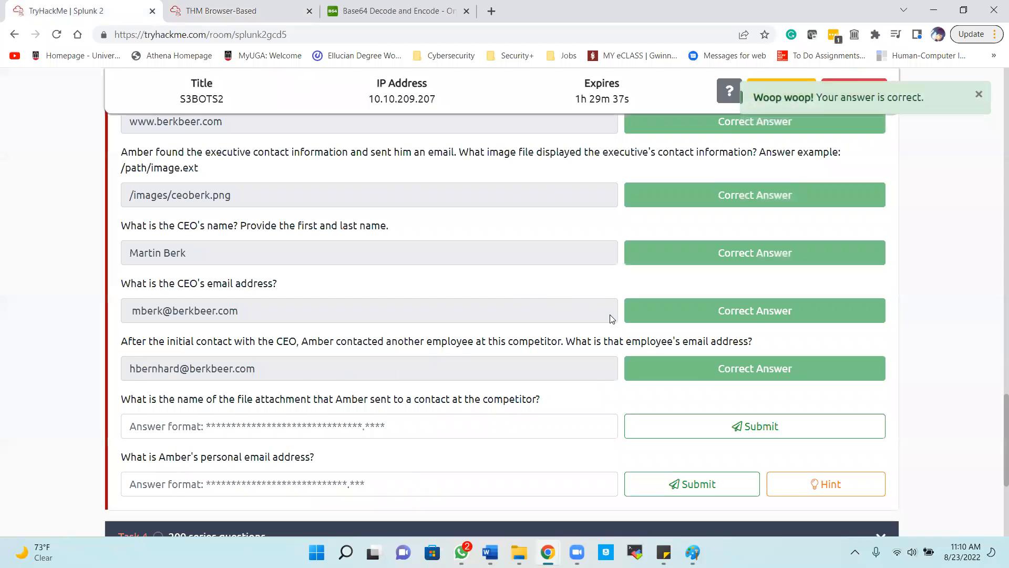
# - Read the file attachment question, then return to Splunk and open the values of the attach_filename{} field
pyautogui.scroll(-1, 158, 315)
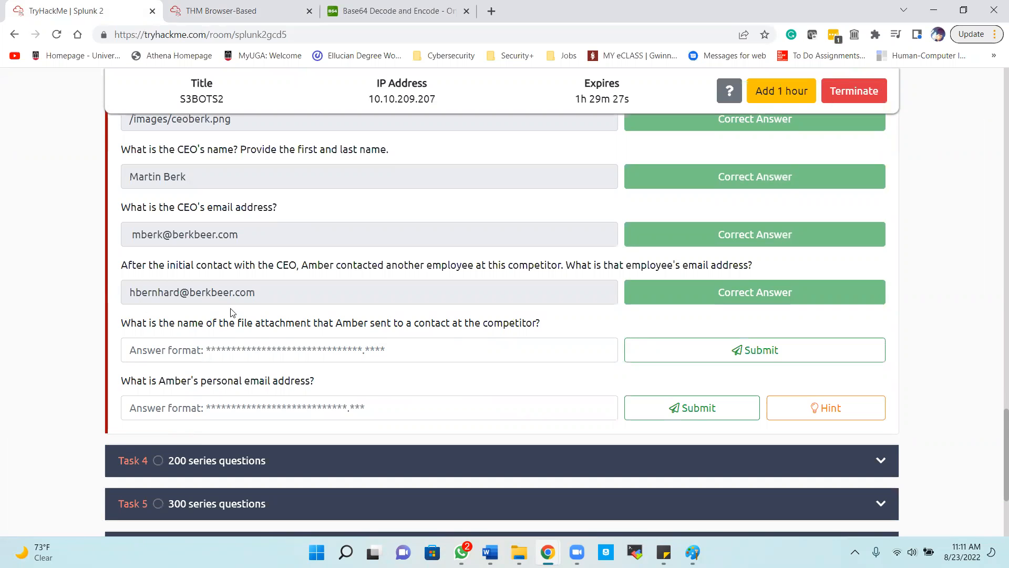
pyautogui.click(224, 12)
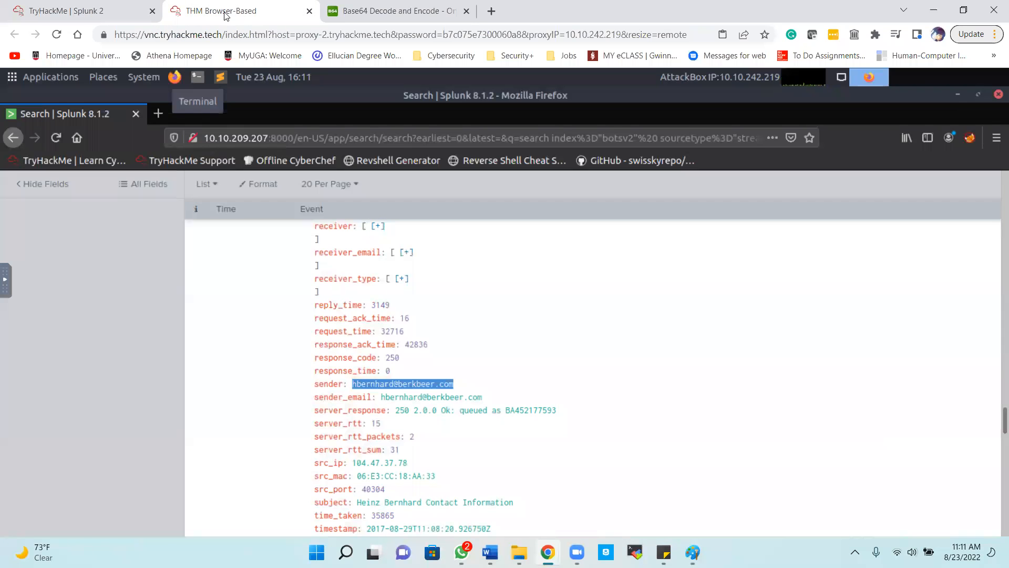
pyautogui.scroll(10, 163, 398)
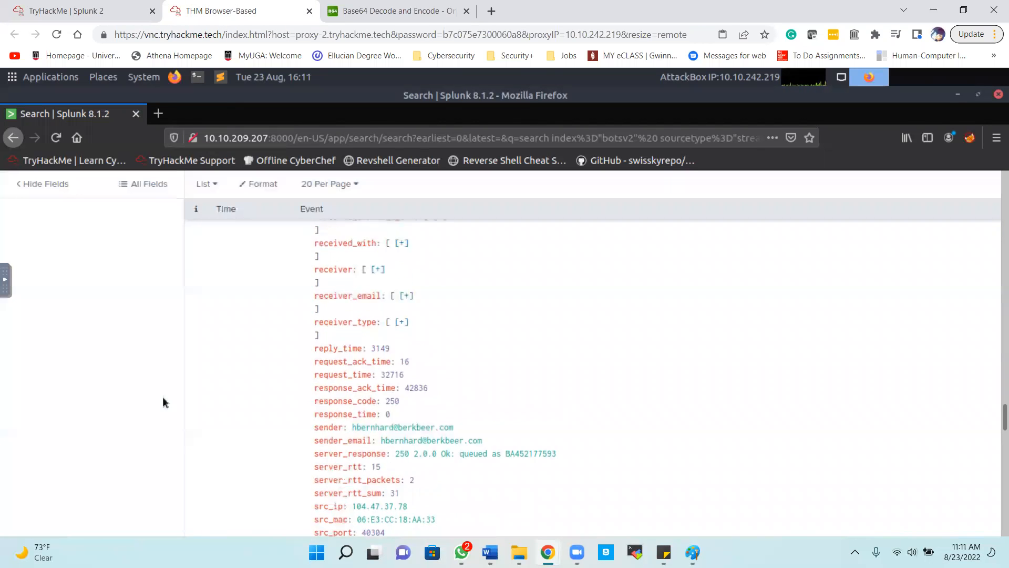
pyautogui.scroll(5, 163, 398)
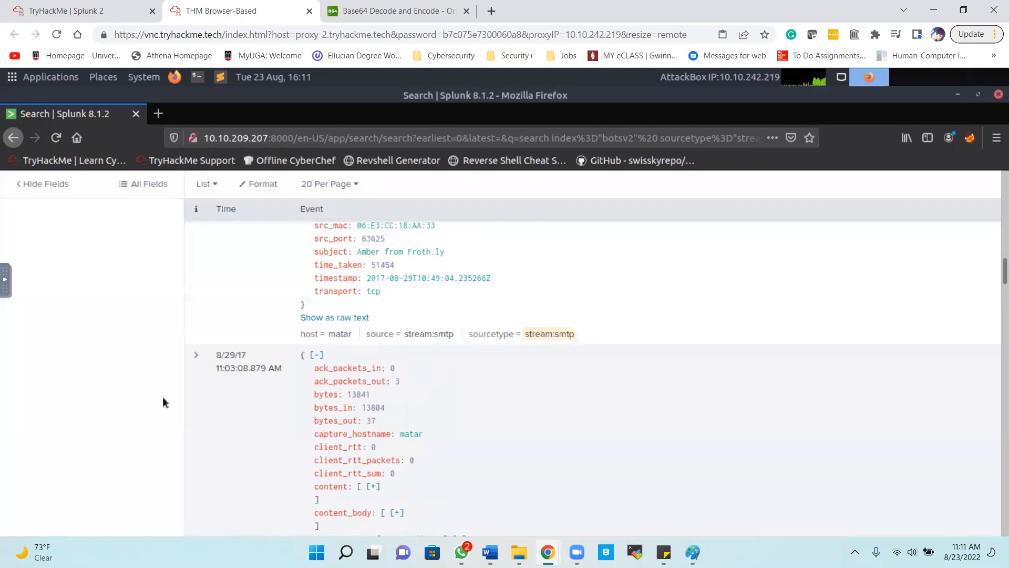
pyautogui.scroll(3, 162, 398)
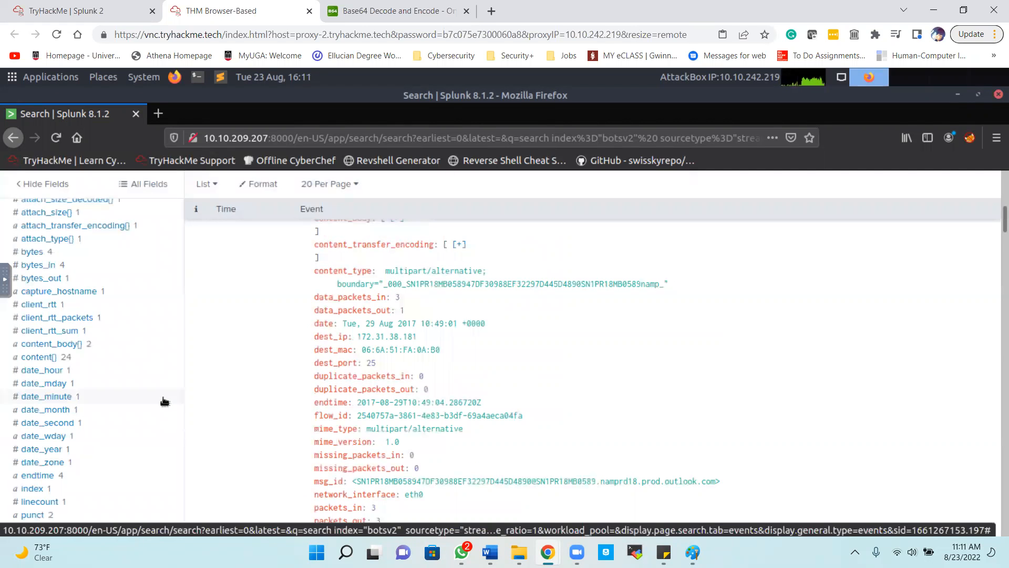
pyautogui.scroll(10, 163, 400)
pyautogui.scroll(-6, 158, 394)
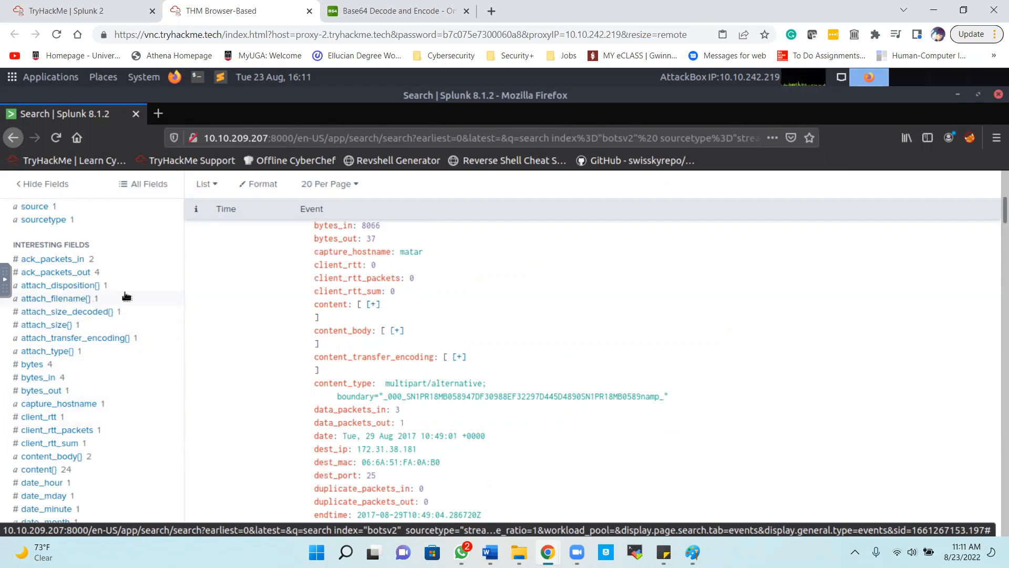
pyautogui.scroll(6, 125, 292)
pyautogui.scroll(-5, 125, 292)
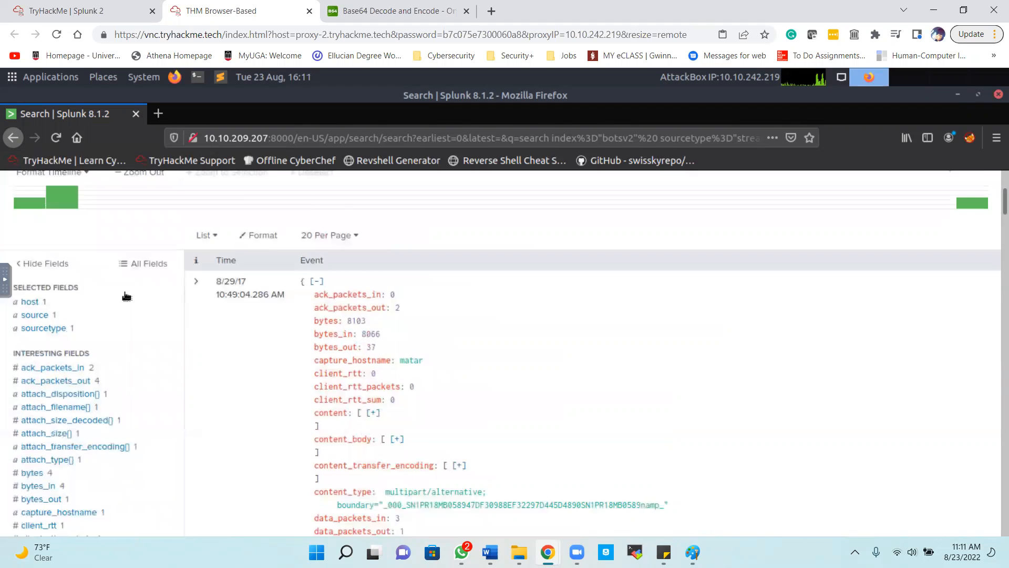
pyautogui.click(77, 337)
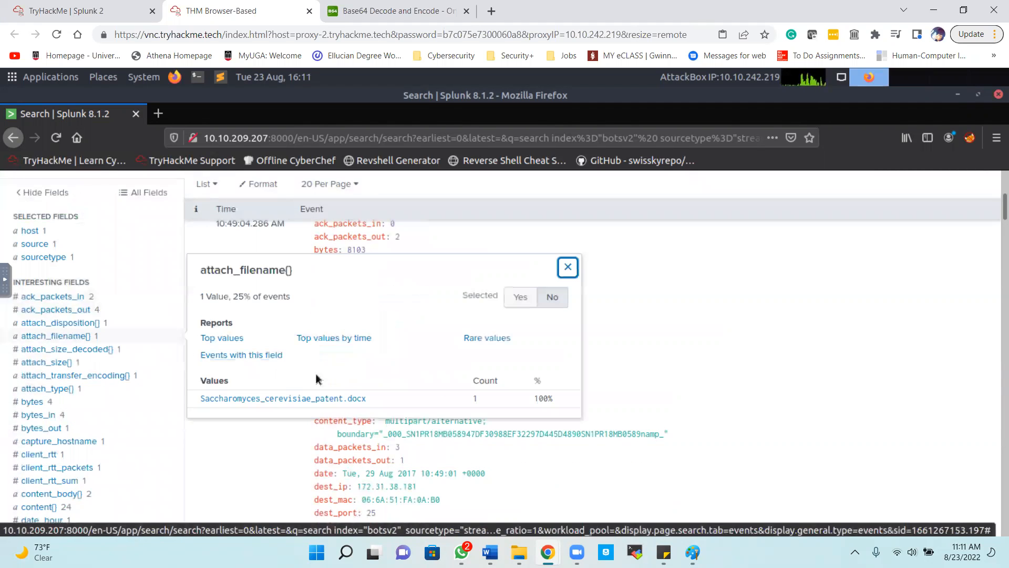
# - Copy Saccharomyces_cerevisiae_patent.docx from the field values and submit it as the answer to the file attachment question in TryHackMe
pyautogui.moveTo(381, 400); pyautogui.dragTo(199, 397)
pyautogui.hotkey('ctrl', 'c')
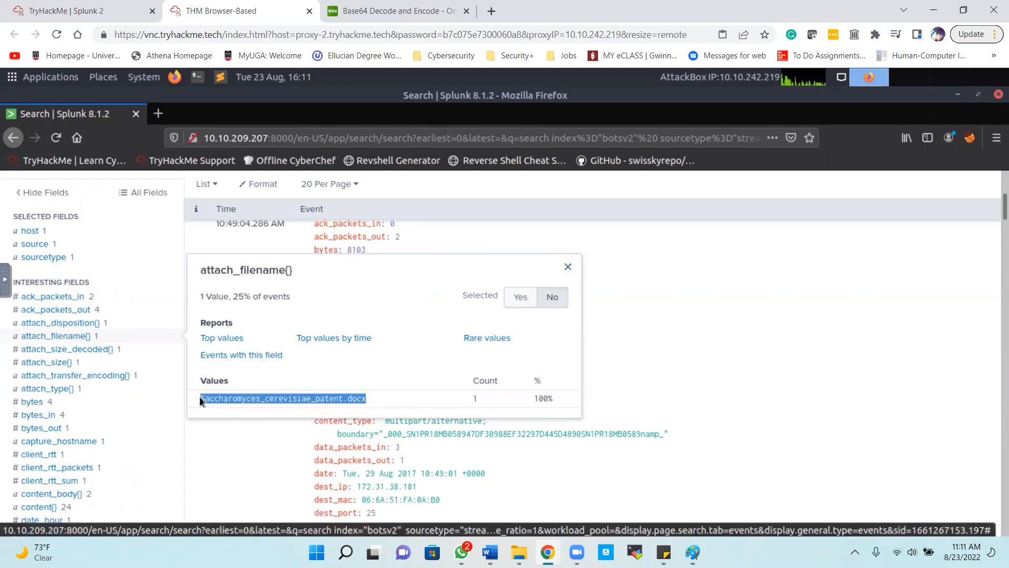
pyautogui.click(79, 10)
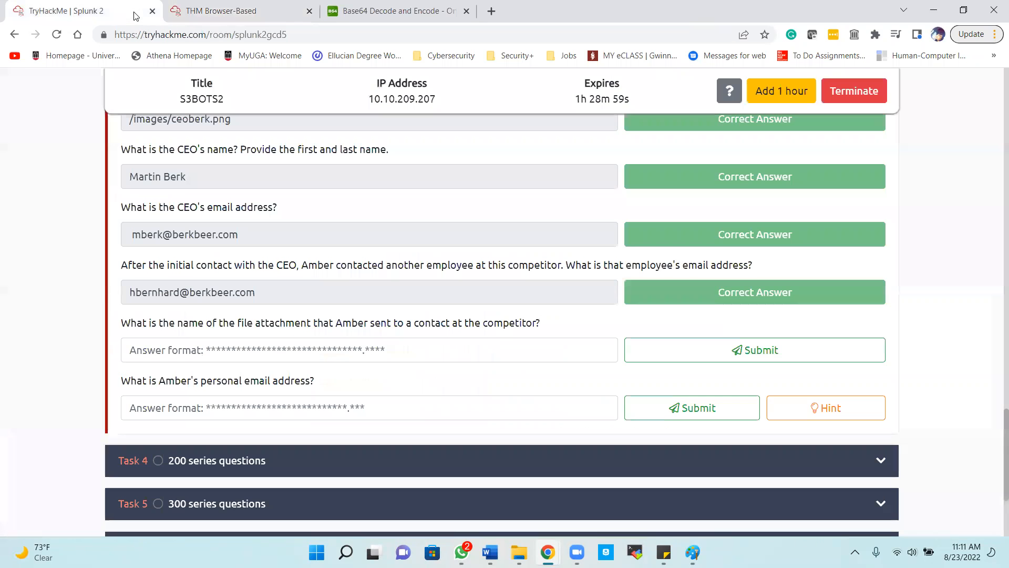
pyautogui.click(285, 351)
pyautogui.hotkey('ctrl', 'v')
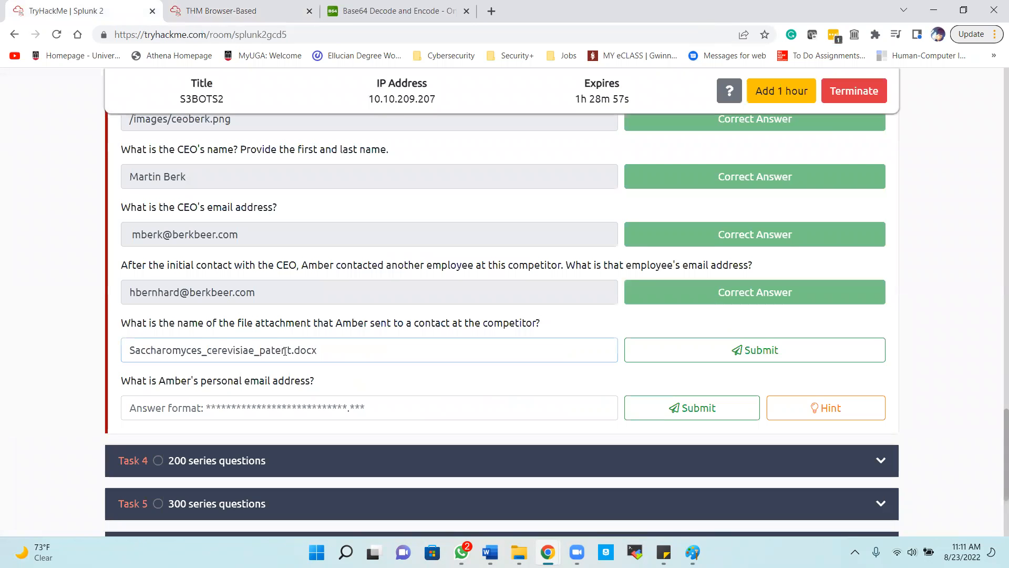
pyautogui.press('Return')
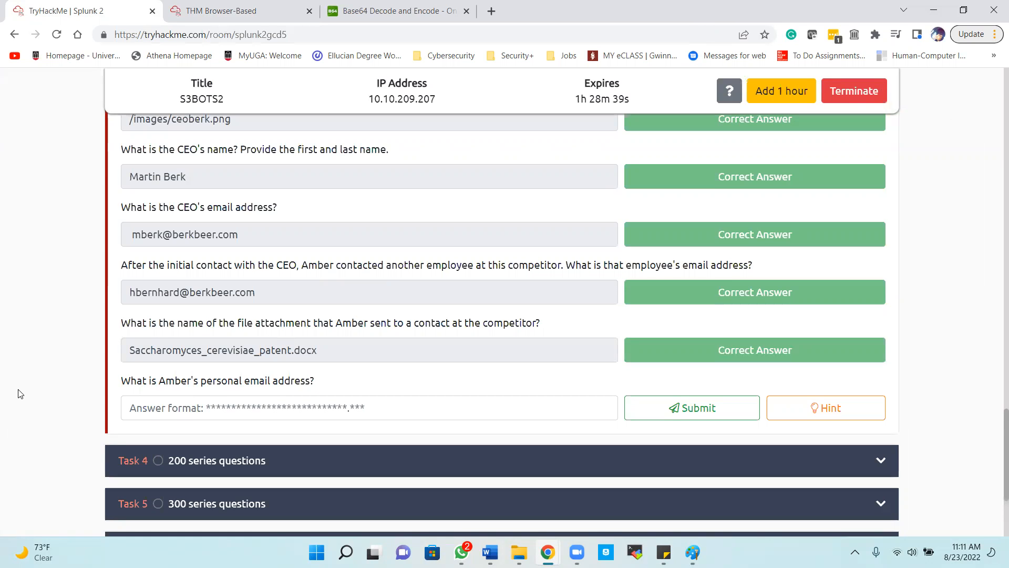
# - Return to Splunk, dismiss the attach_filename{} values, and examine the first email event's receiver and sender fields for the employee's personal email address
pyautogui.click(210, 13)
pyautogui.click(860, 321)
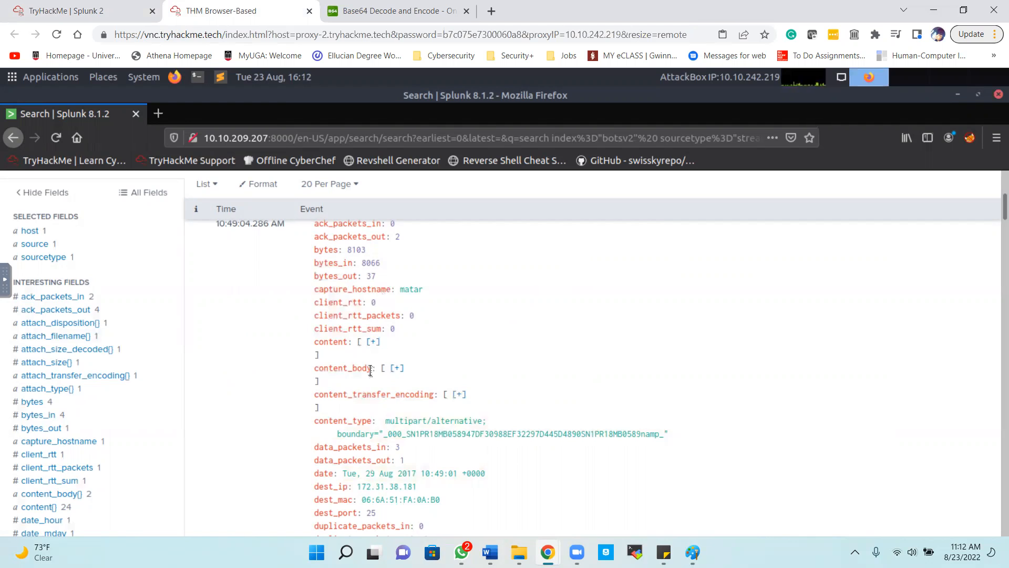
pyautogui.scroll(-6, 371, 371)
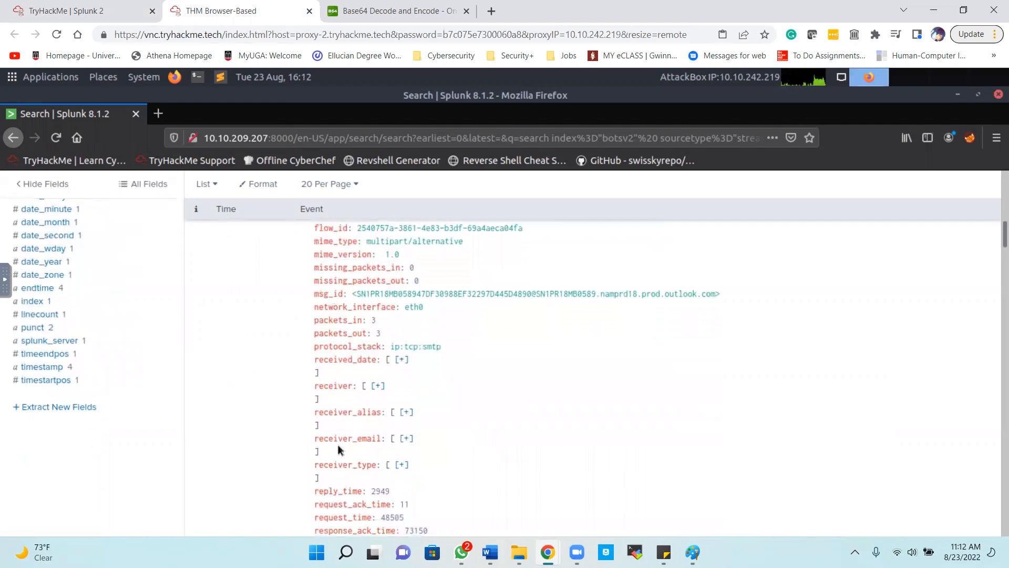
pyautogui.scroll(-3, 337, 443)
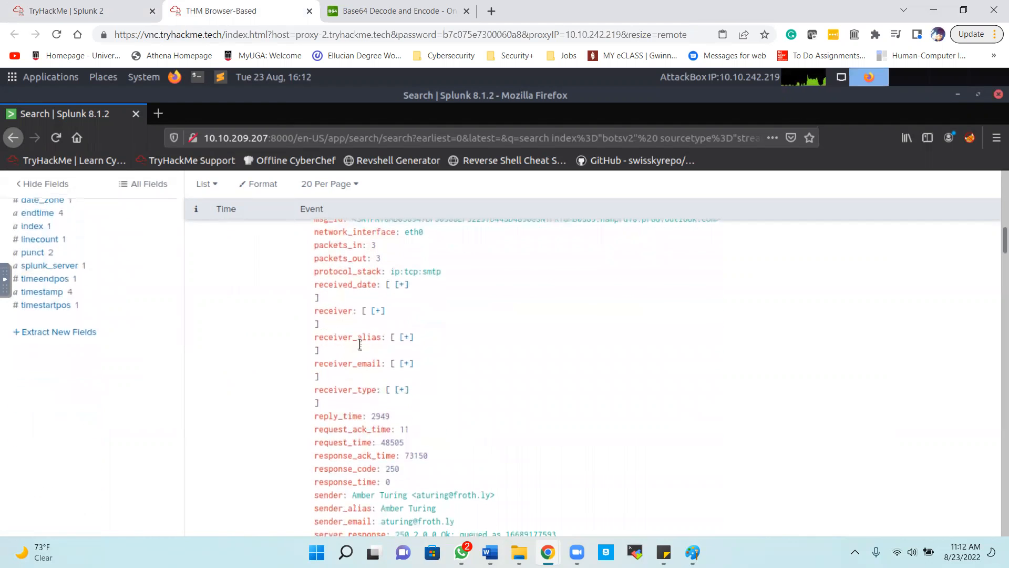
pyautogui.click(377, 311)
pyautogui.scroll(-12, 376, 314)
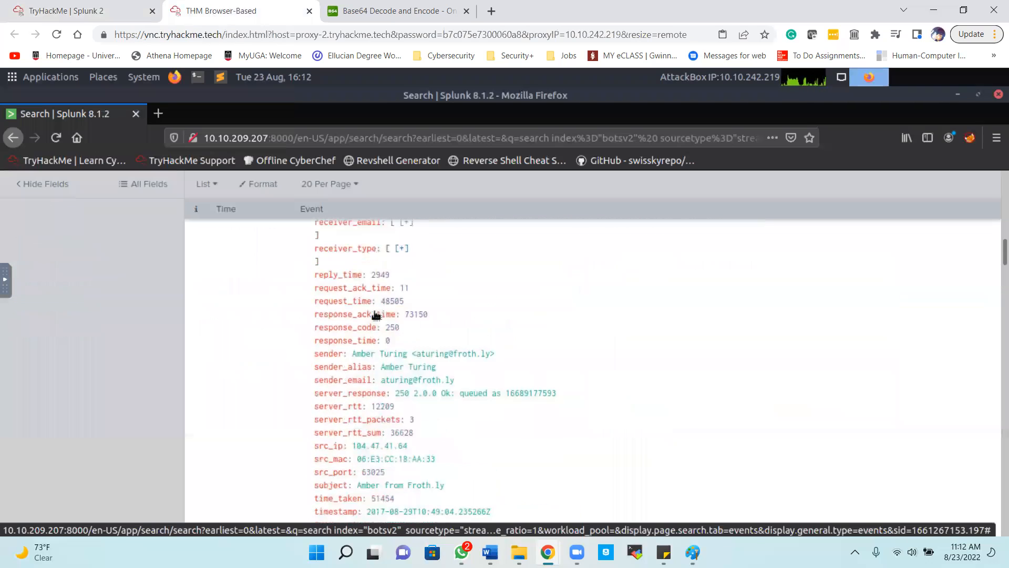
pyautogui.scroll(6, 374, 310)
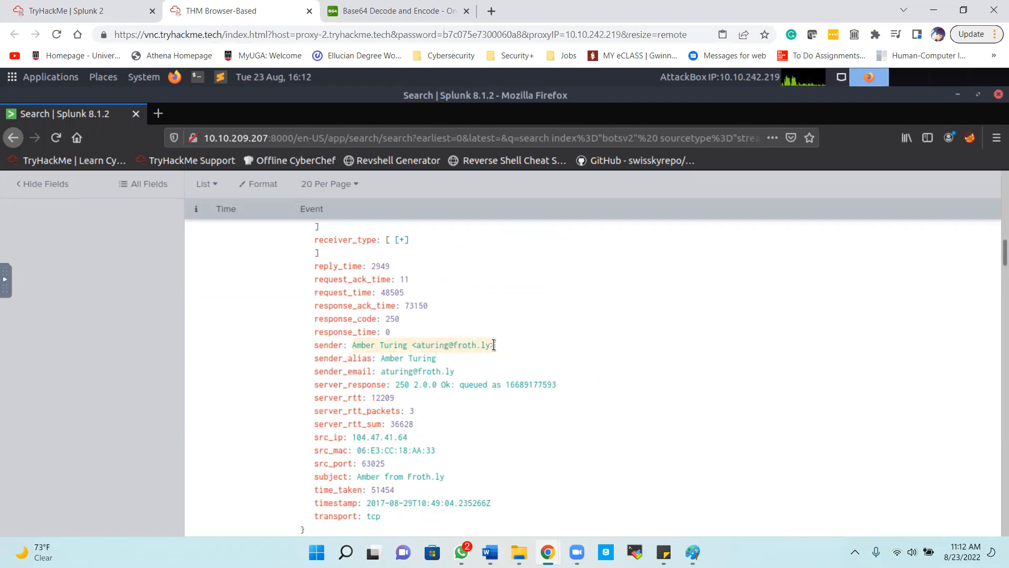
pyautogui.moveTo(490, 346); pyautogui.dragTo(421, 347)
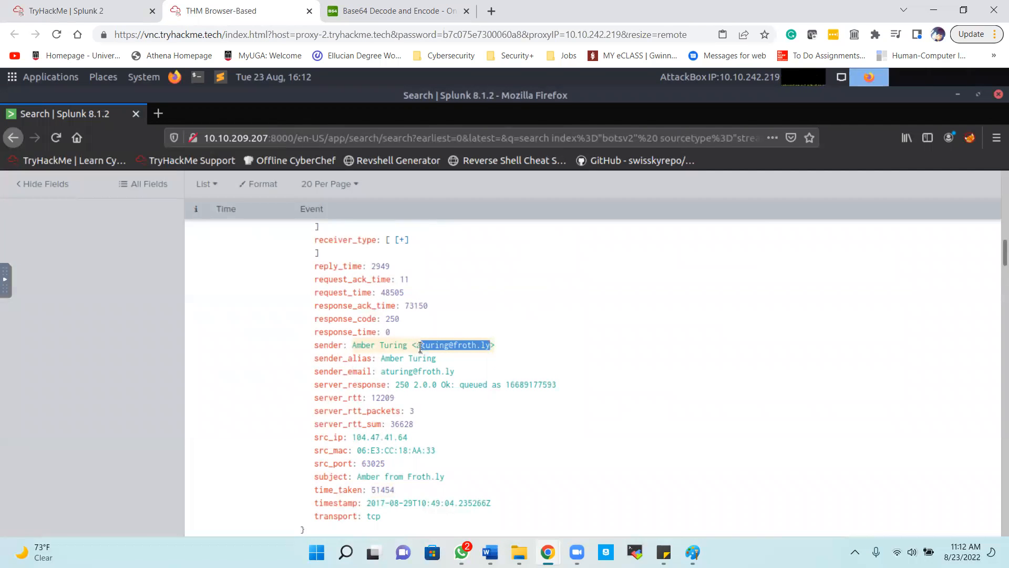
# - Expand the first email event's content_body, read the message to the competitor, and collapse it again
pyautogui.scroll(-4, 421, 347)
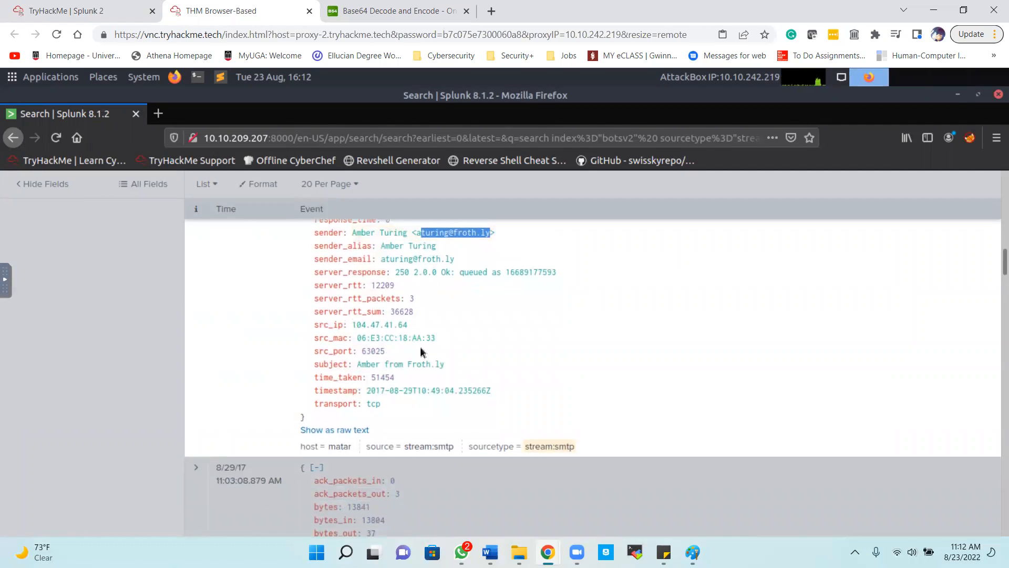
pyautogui.scroll(13, 420, 346)
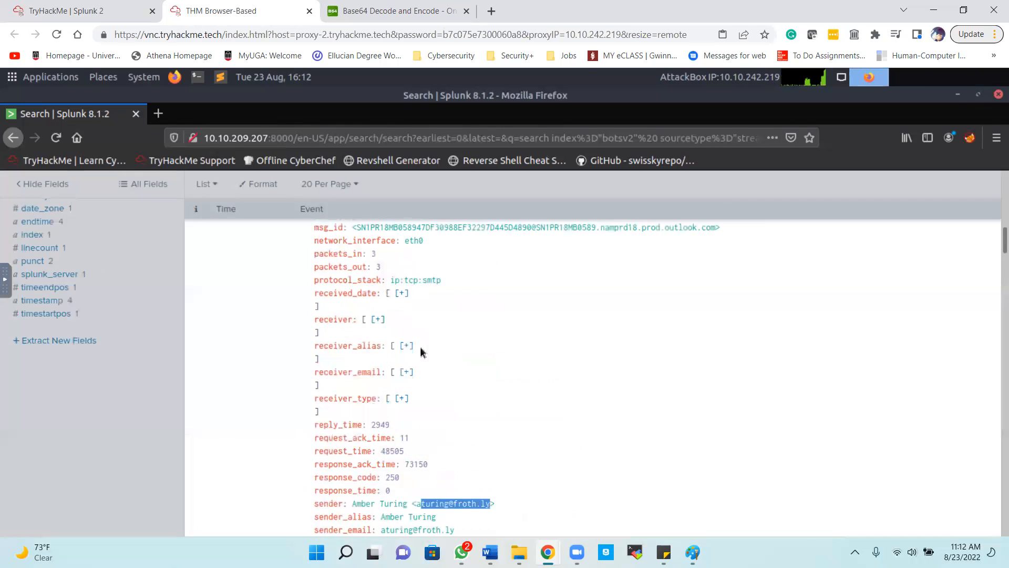
pyautogui.scroll(-3, 369, 408)
pyautogui.scroll(7, 369, 408)
pyautogui.scroll(12, 369, 408)
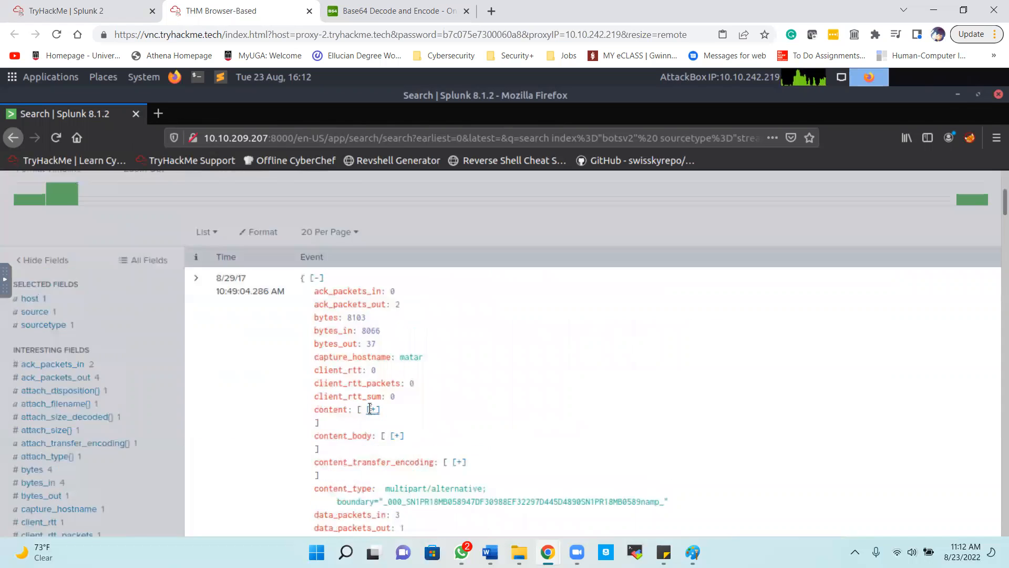
pyautogui.scroll(-10, 454, 410)
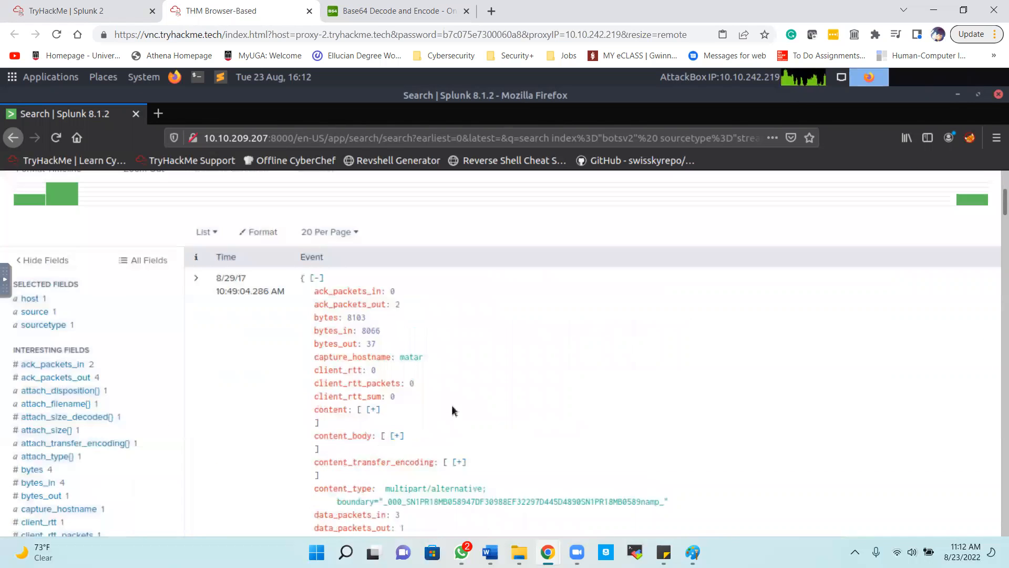
pyautogui.scroll(-4, 402, 435)
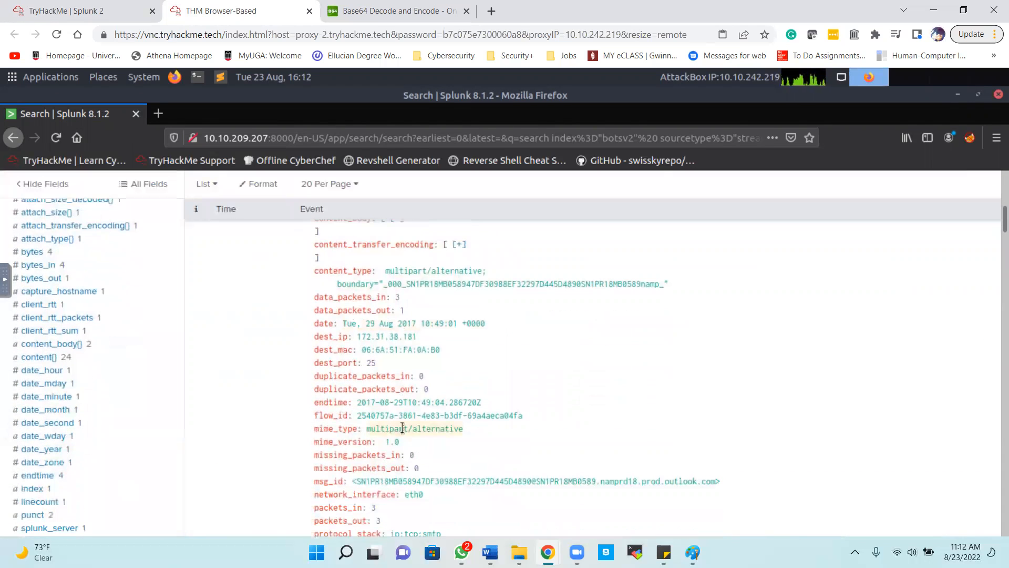
pyautogui.scroll(5, 394, 347)
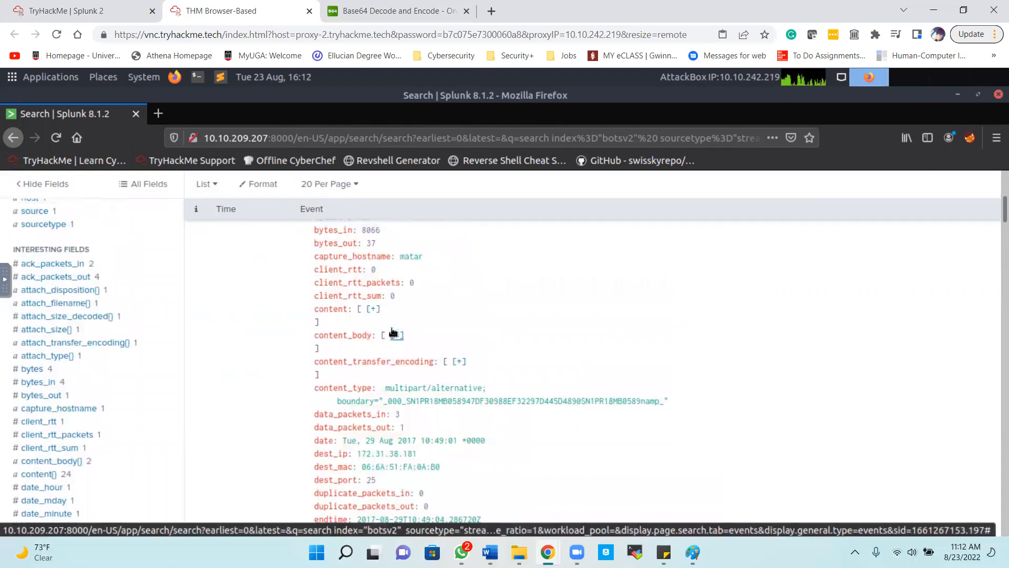
pyautogui.click(397, 368)
pyautogui.scroll(-3, 396, 371)
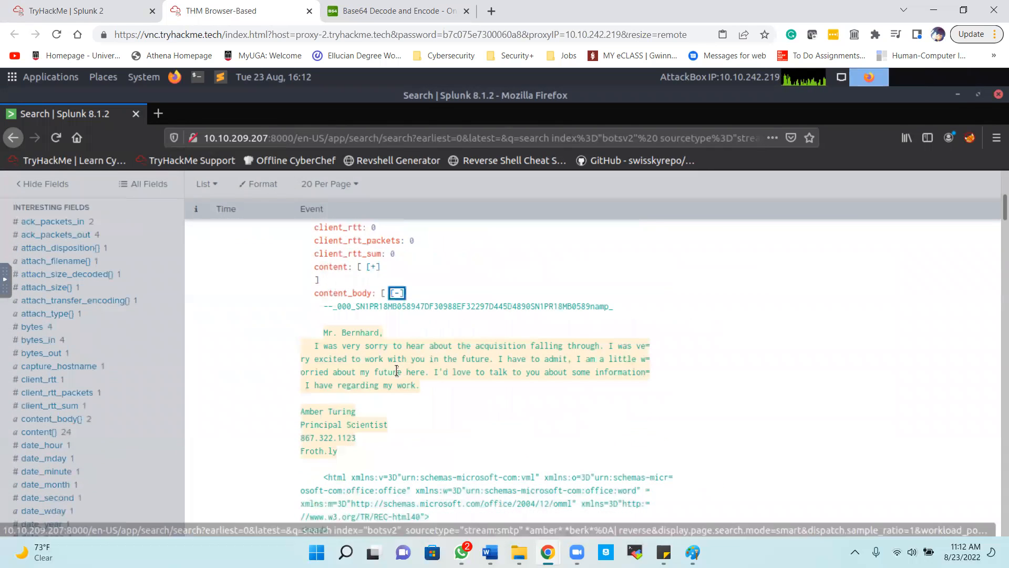
pyautogui.scroll(-1, 397, 371)
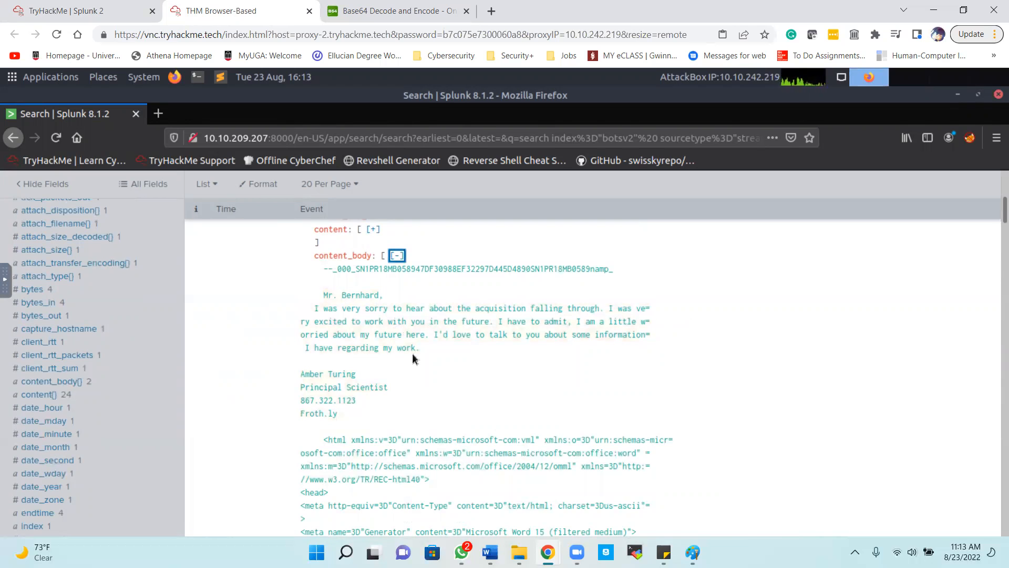
pyautogui.click(398, 256)
# - Expand the second email event's content_body, read the competitor's reply, and collapse it again
pyautogui.scroll(-6, 400, 259)
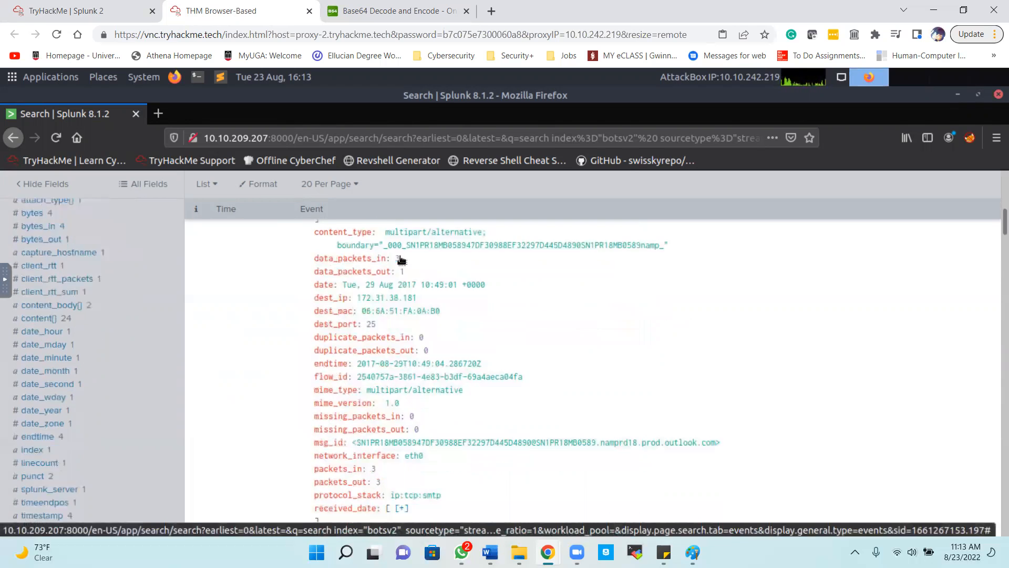
pyautogui.scroll(-10, 402, 260)
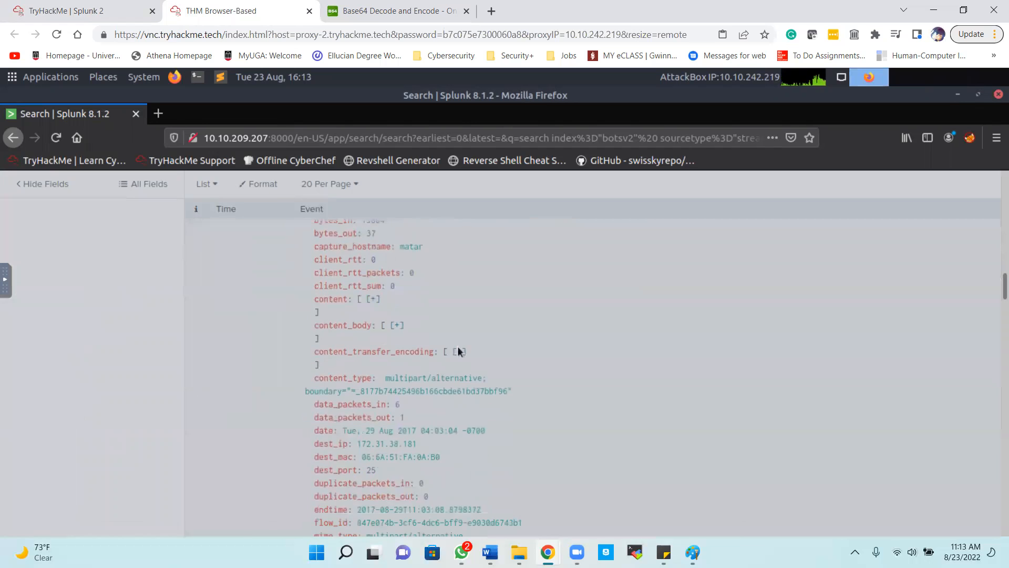
pyautogui.scroll(-4, 353, 395)
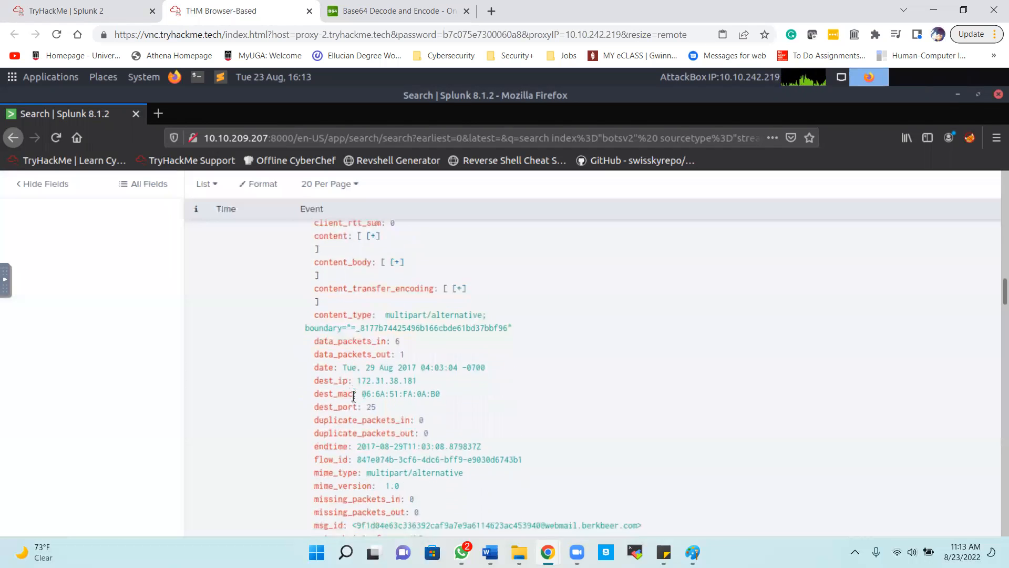
pyautogui.scroll(5, 353, 395)
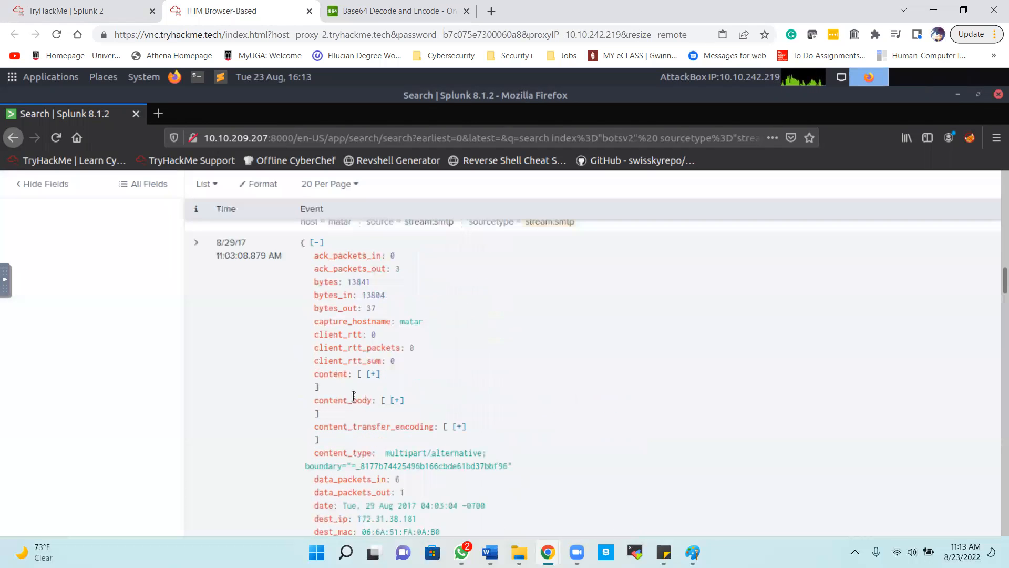
pyautogui.click(397, 401)
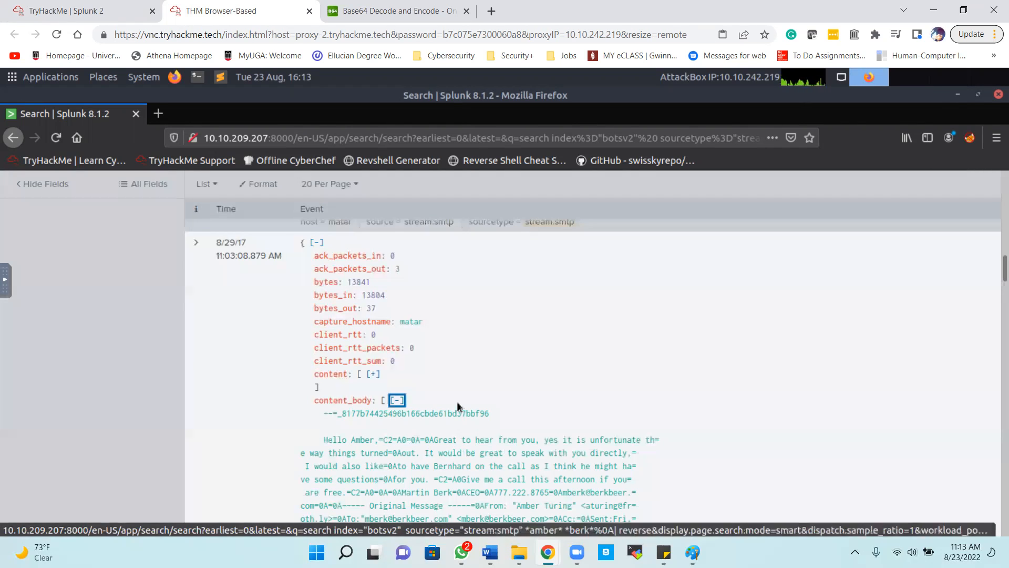
pyautogui.scroll(-2, 456, 401)
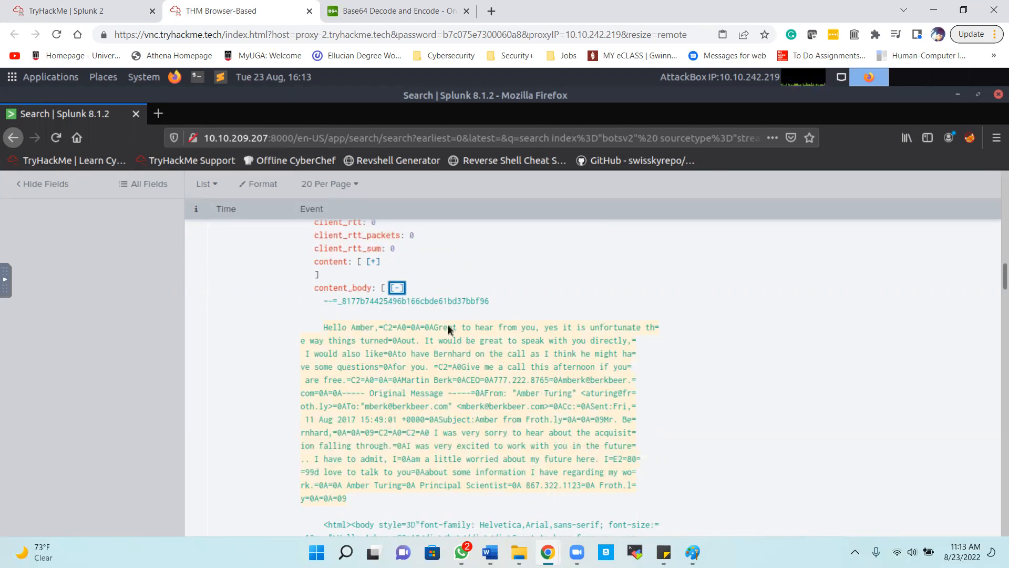
pyautogui.click(397, 289)
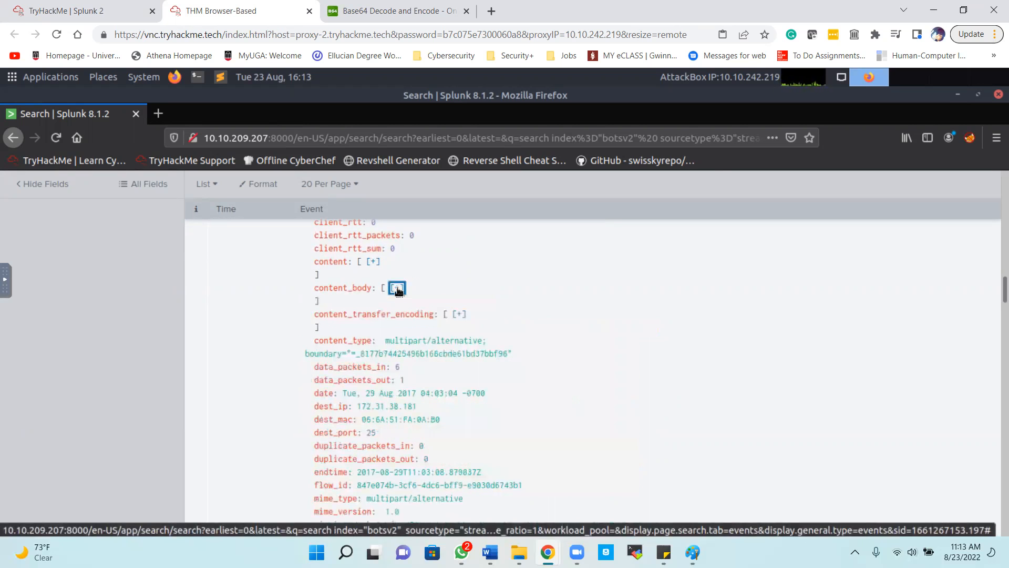
# - Examine the third email event's receiver, sender and subject fields to identify who wrote to whom
pyautogui.scroll(-15, 397, 291)
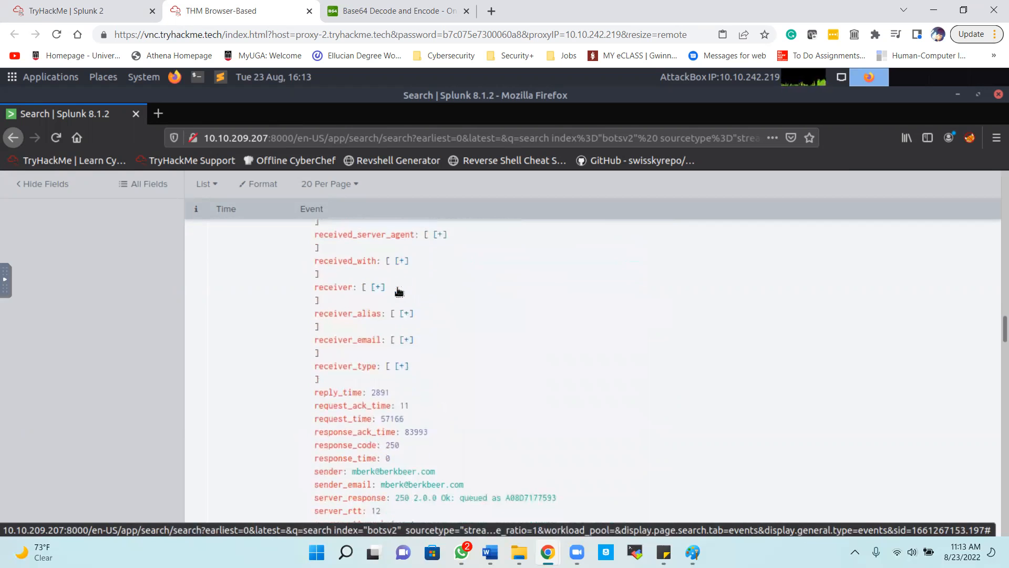
pyautogui.scroll(-12, 398, 291)
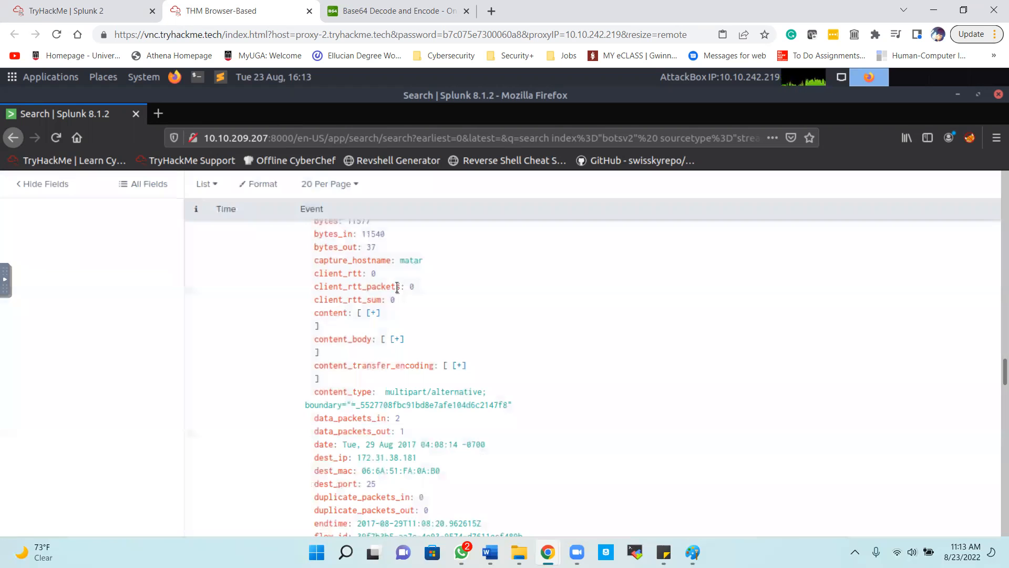
pyautogui.scroll(-8, 363, 374)
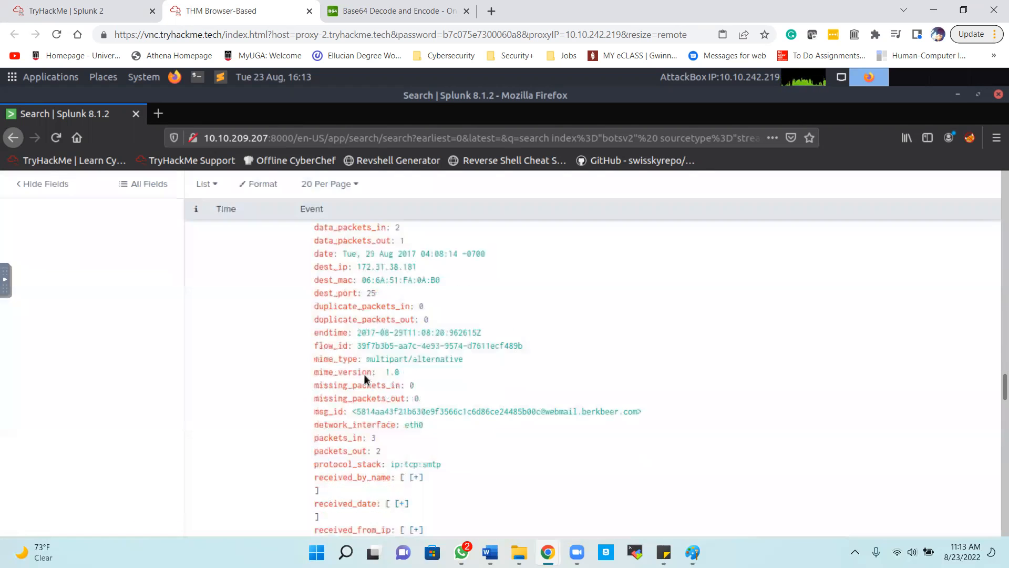
pyautogui.scroll(-3, 363, 373)
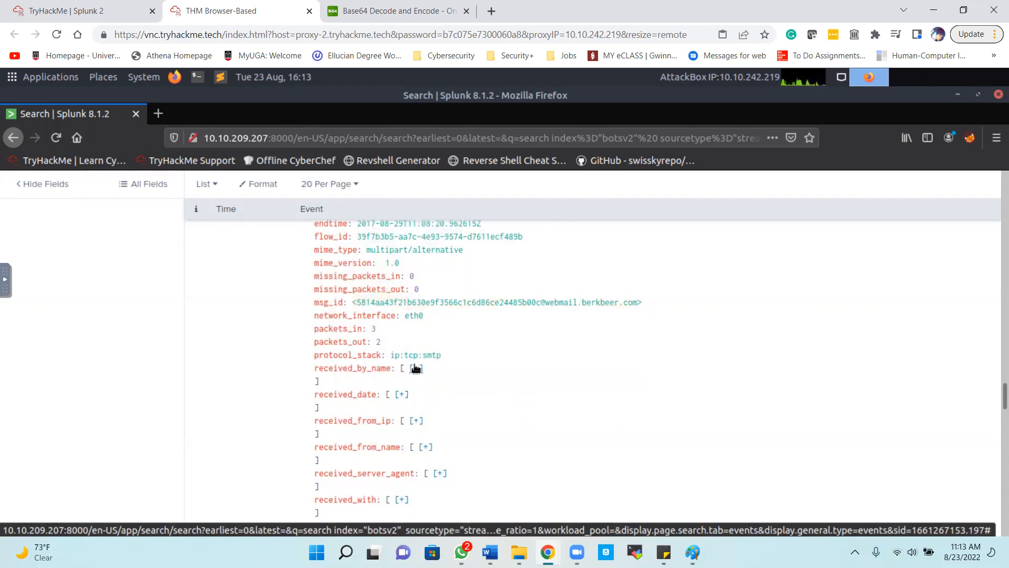
pyautogui.scroll(-2, 403, 430)
pyautogui.scroll(-4, 404, 431)
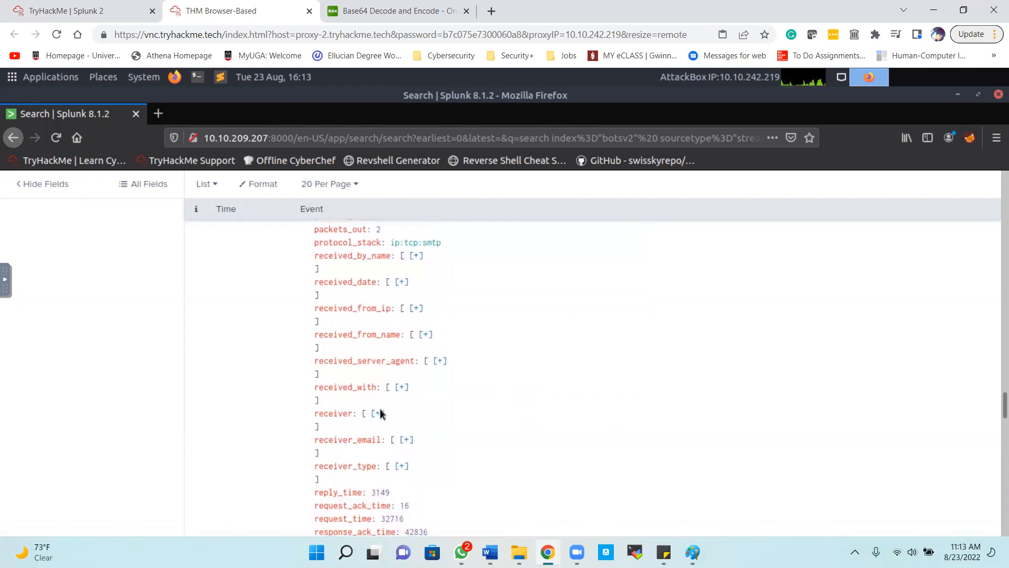
pyautogui.click(380, 413)
pyautogui.scroll(1, 381, 417)
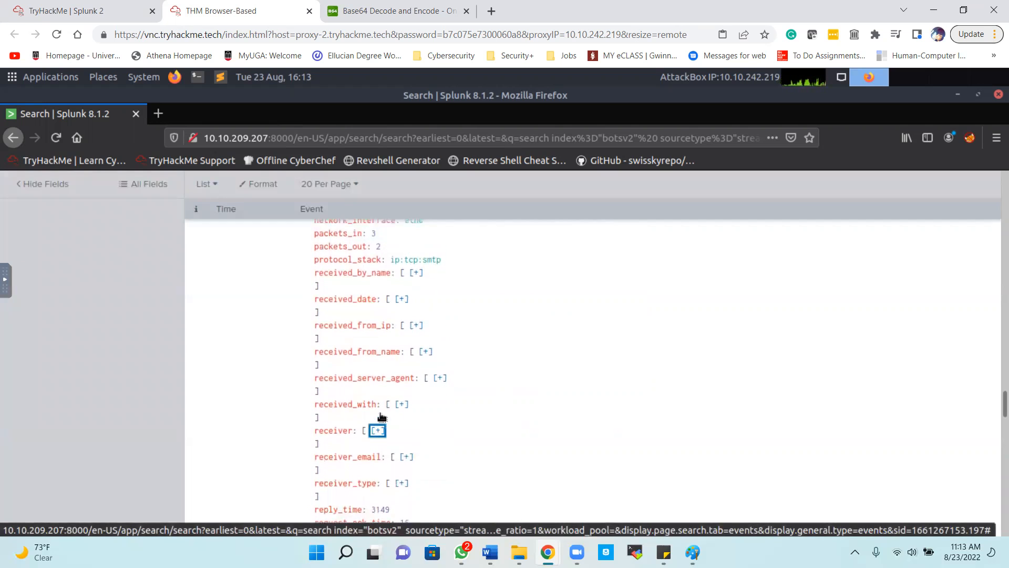
pyautogui.scroll(-5, 381, 415)
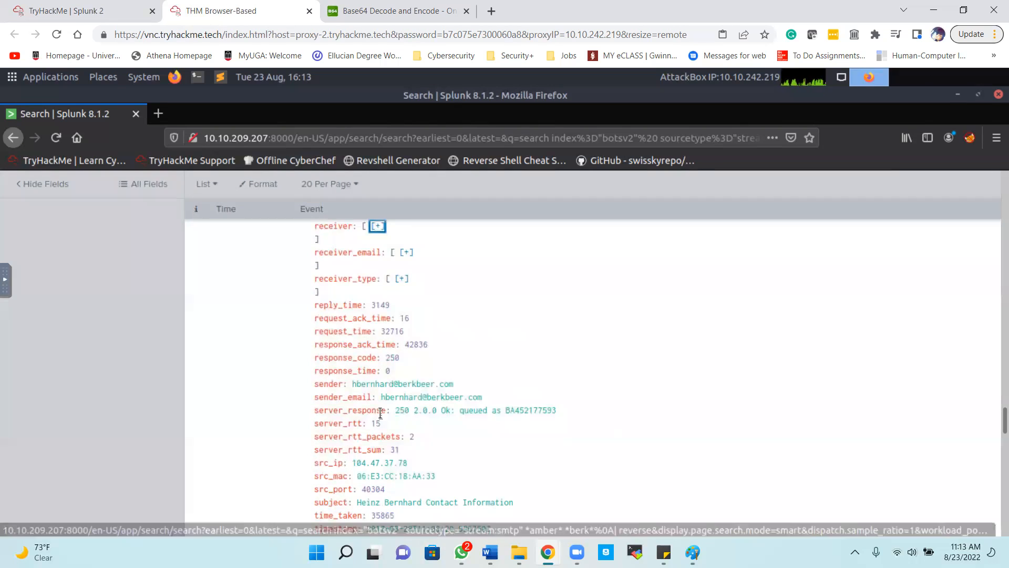
pyautogui.scroll(5, 380, 413)
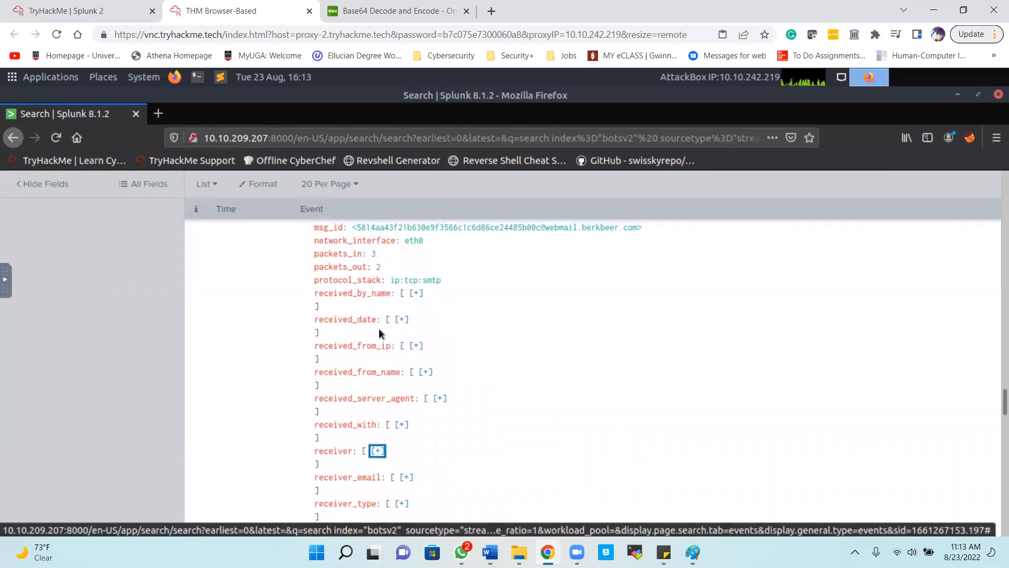
pyautogui.scroll(1, 379, 331)
pyautogui.scroll(-8, 379, 331)
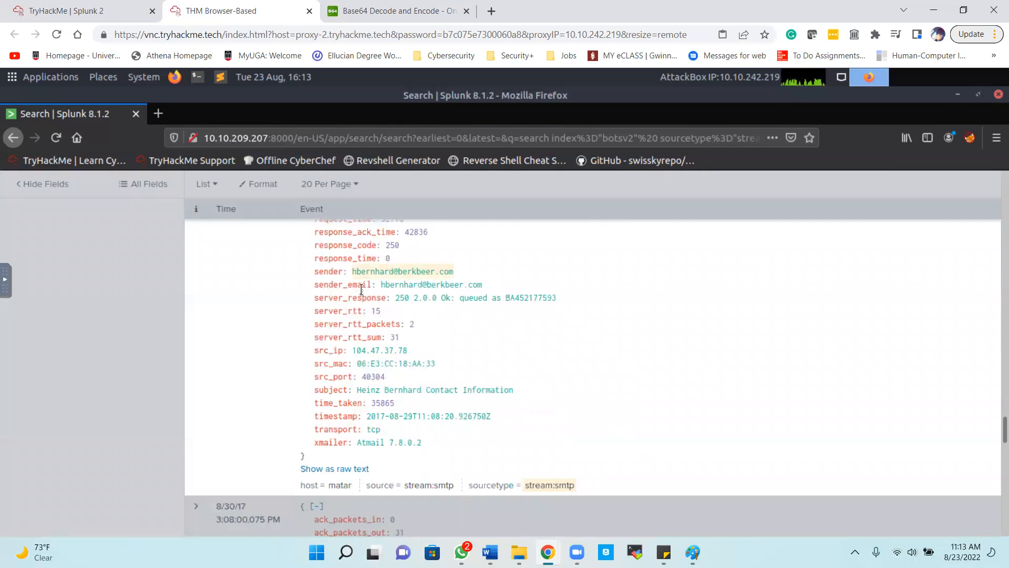
# - Expand the third email event's content_body, read the message for a personal email address, and collapse it again
pyautogui.scroll(8, 391, 289)
pyautogui.scroll(-3, 391, 289)
pyautogui.scroll(6, 392, 294)
pyautogui.scroll(5, 392, 294)
pyautogui.click(397, 414)
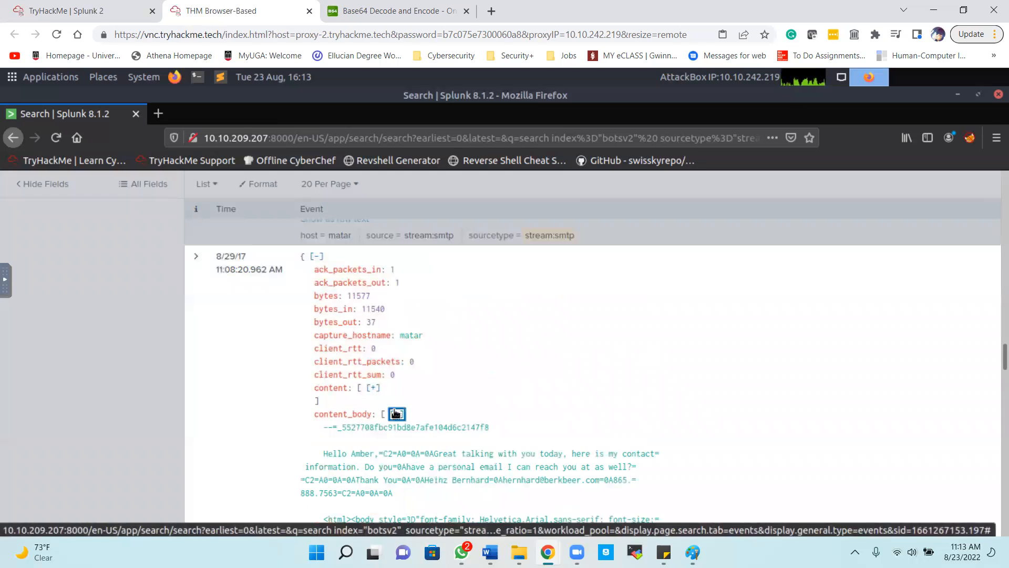
pyautogui.scroll(-4, 395, 414)
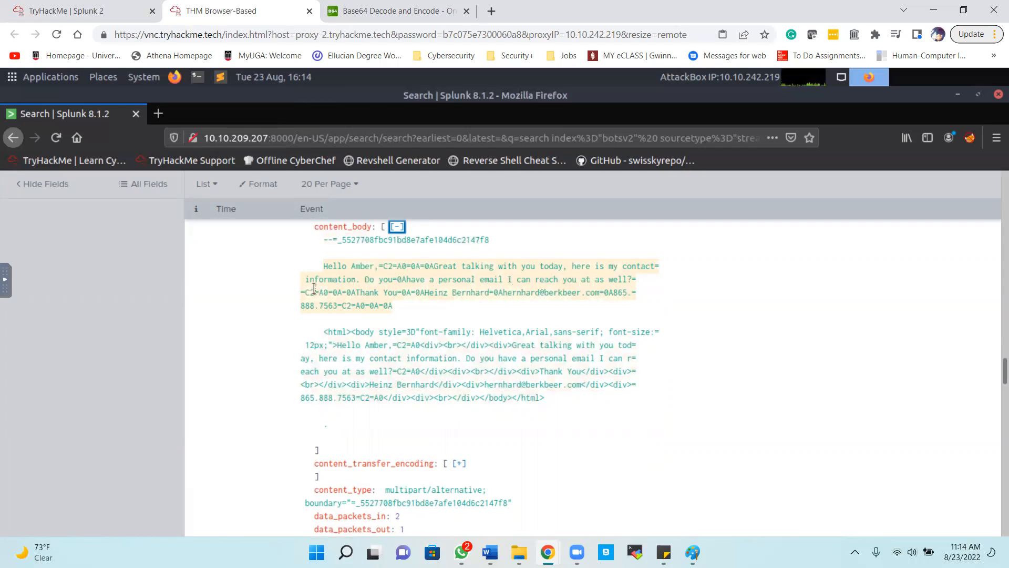
pyautogui.click(397, 227)
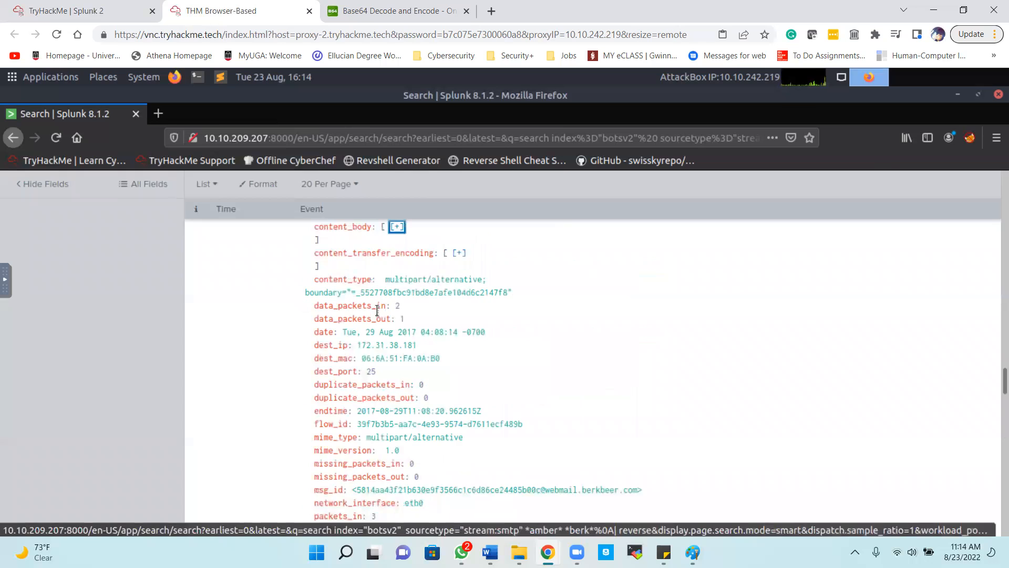
# - Compare the sender and subject fields of the third and fourth email events to follow the contact information thread
pyautogui.scroll(-3, 377, 310)
pyautogui.scroll(-10, 377, 311)
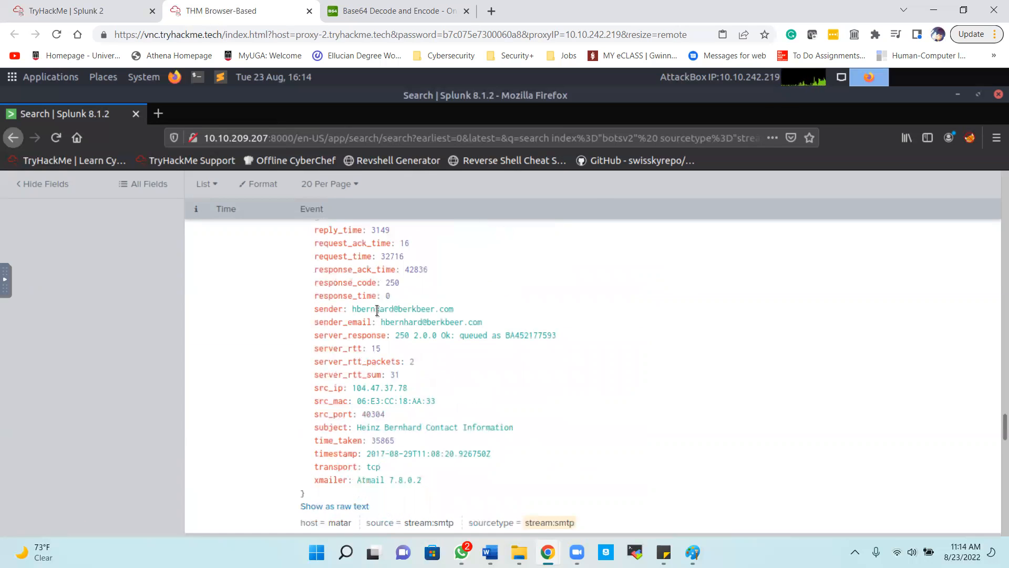
pyautogui.scroll(5, 376, 310)
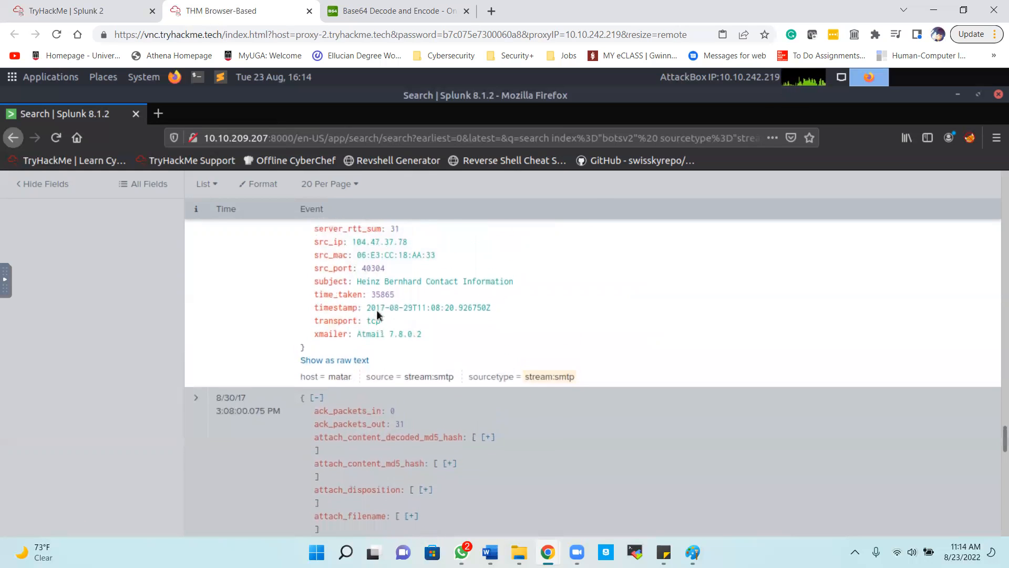
pyautogui.scroll(-1, 377, 311)
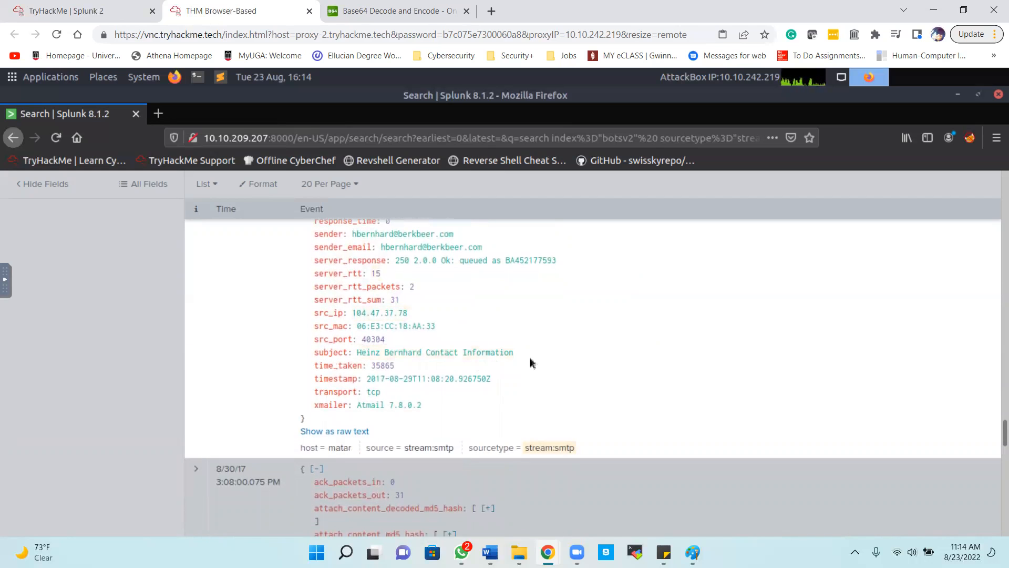
pyautogui.scroll(-7, 382, 363)
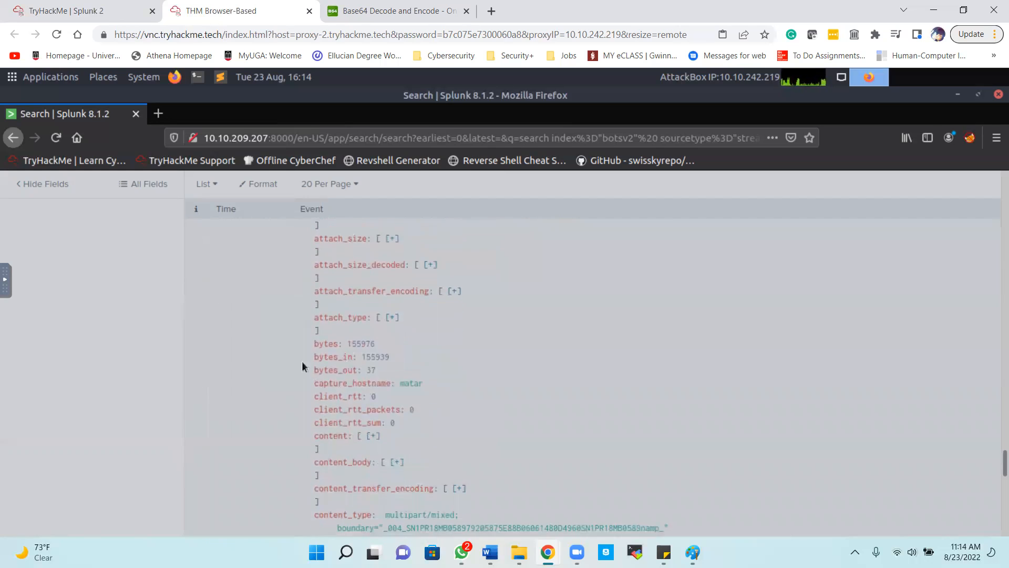
pyautogui.scroll(-10, 256, 370)
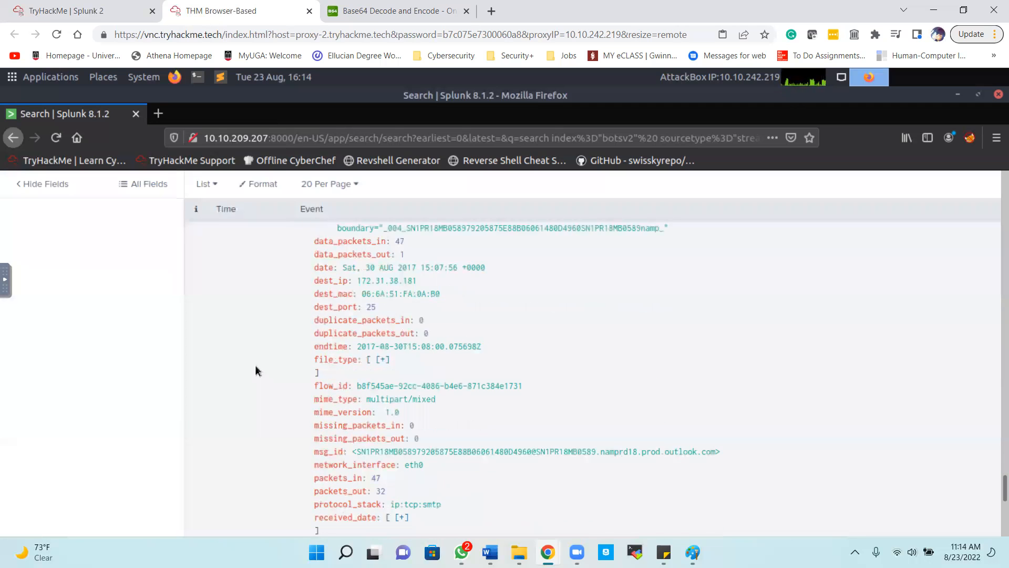
pyautogui.scroll(-3, 324, 387)
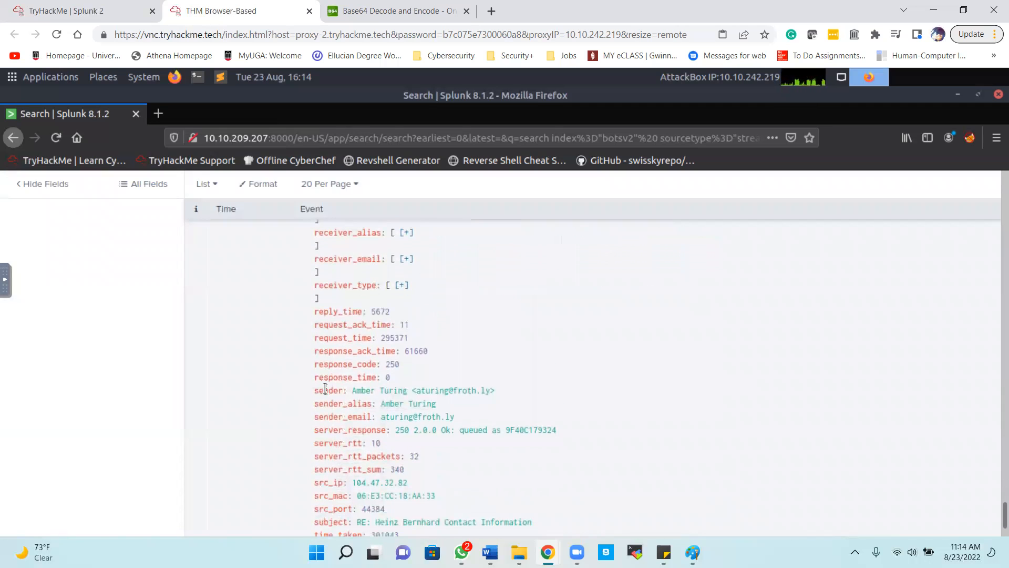
pyautogui.scroll(-1, 308, 412)
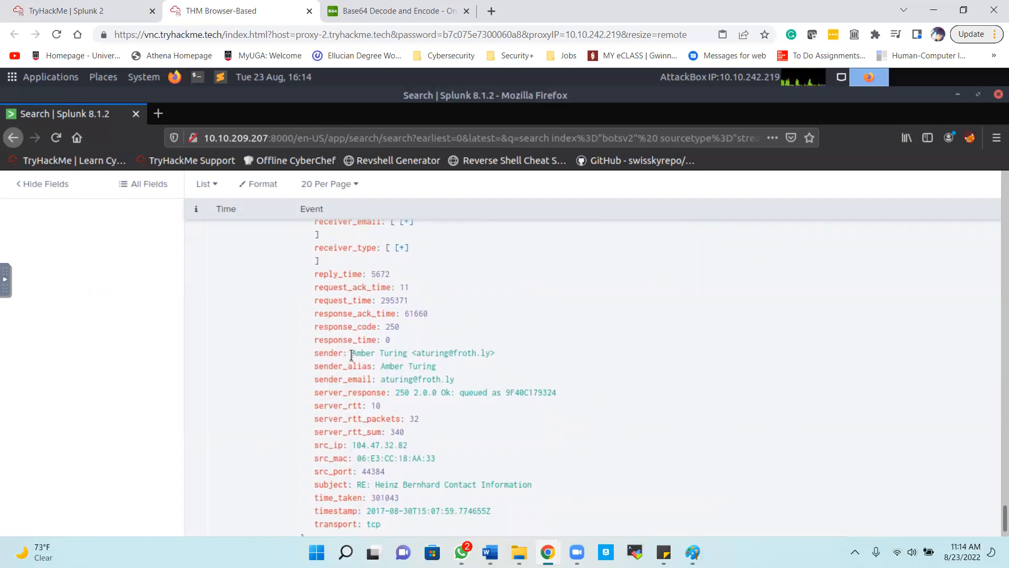
pyautogui.scroll(-1, 351, 355)
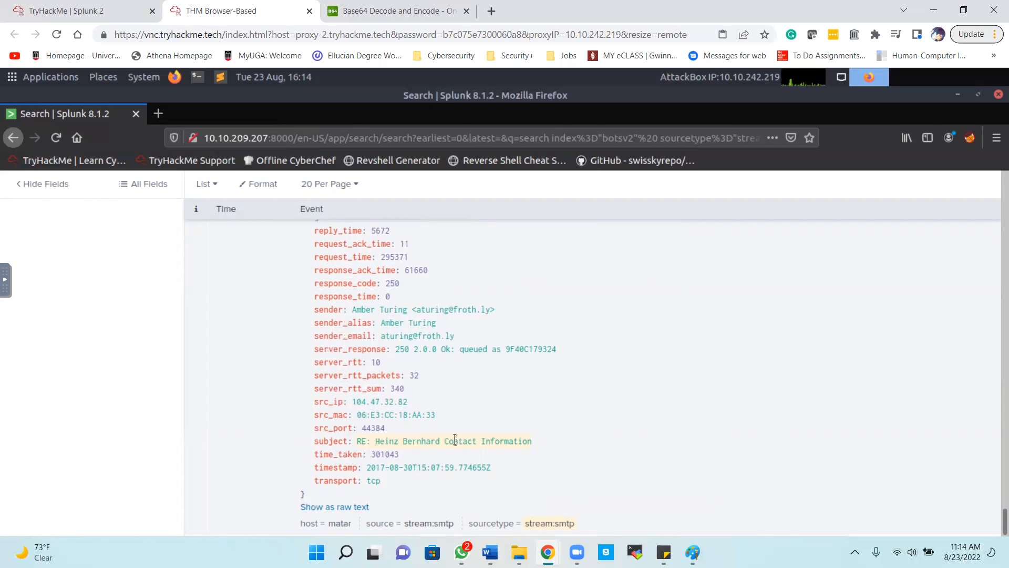
# - Expand the fourth email event's content_body and look through its encoded message text
pyautogui.scroll(6, 359, 397)
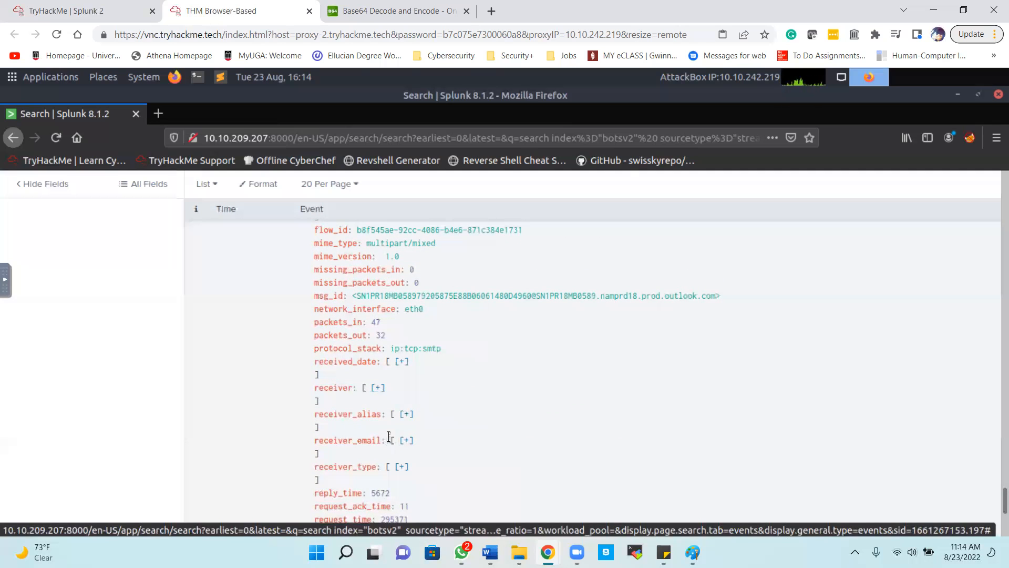
pyautogui.scroll(6, 389, 439)
pyautogui.scroll(3, 394, 431)
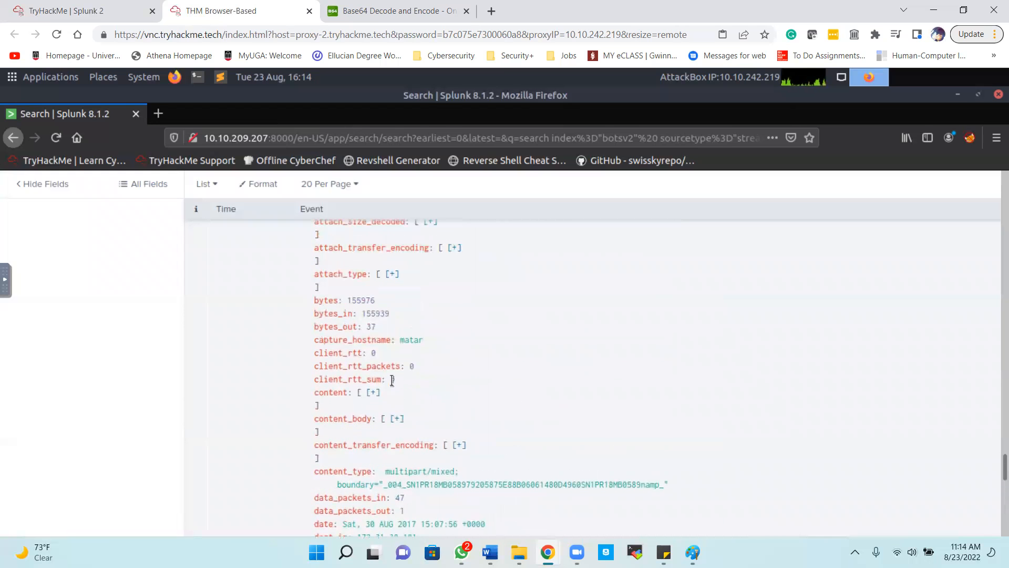
pyautogui.click(398, 420)
pyautogui.scroll(-3, 400, 423)
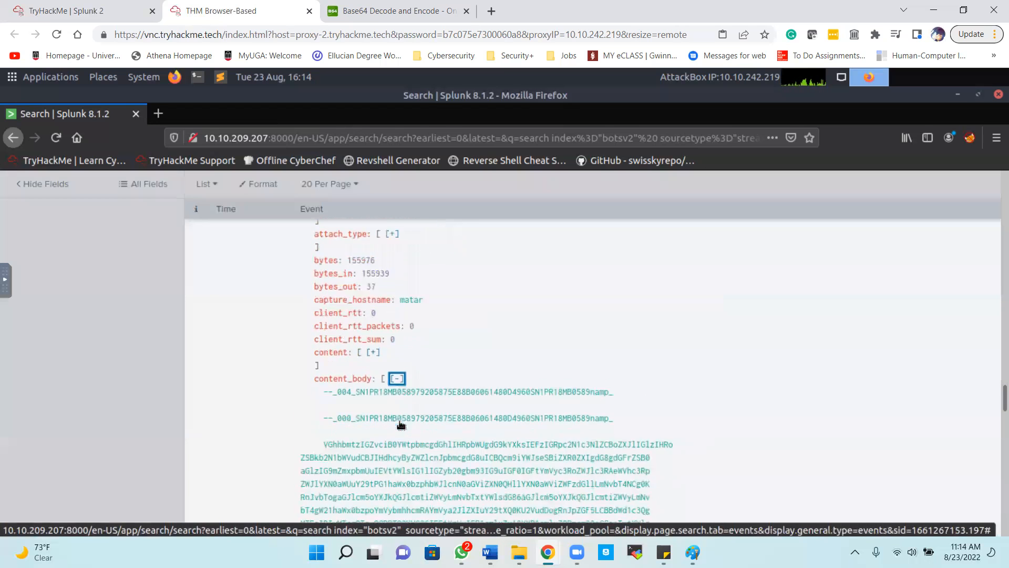
pyautogui.scroll(-6, 399, 421)
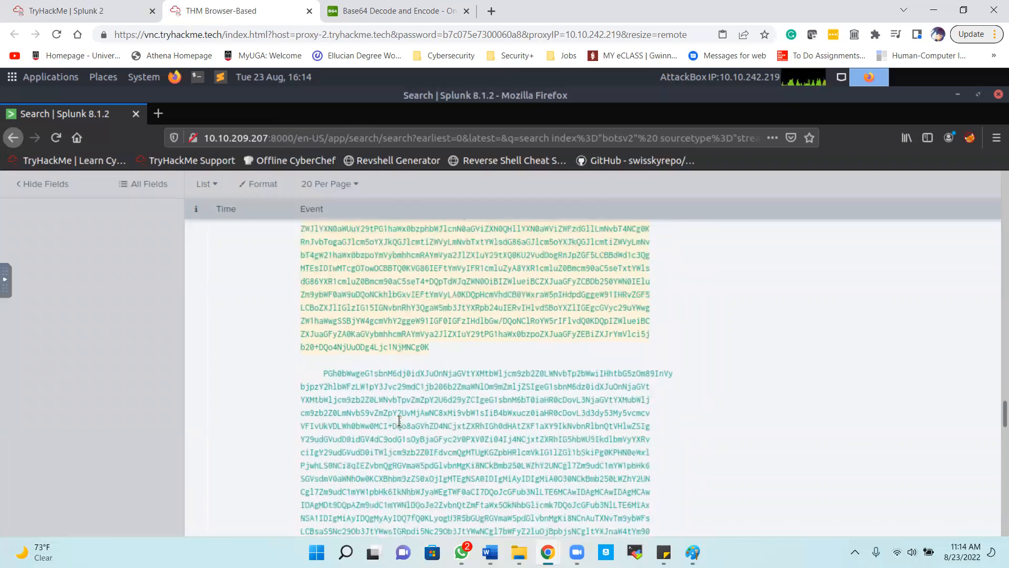
pyautogui.scroll(-5, 399, 420)
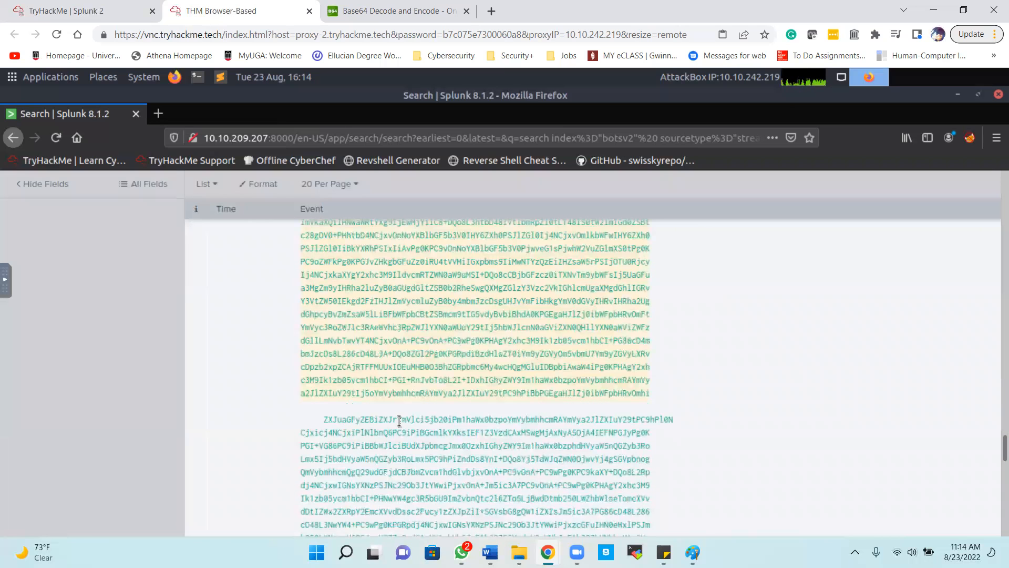
pyautogui.scroll(-1, 399, 420)
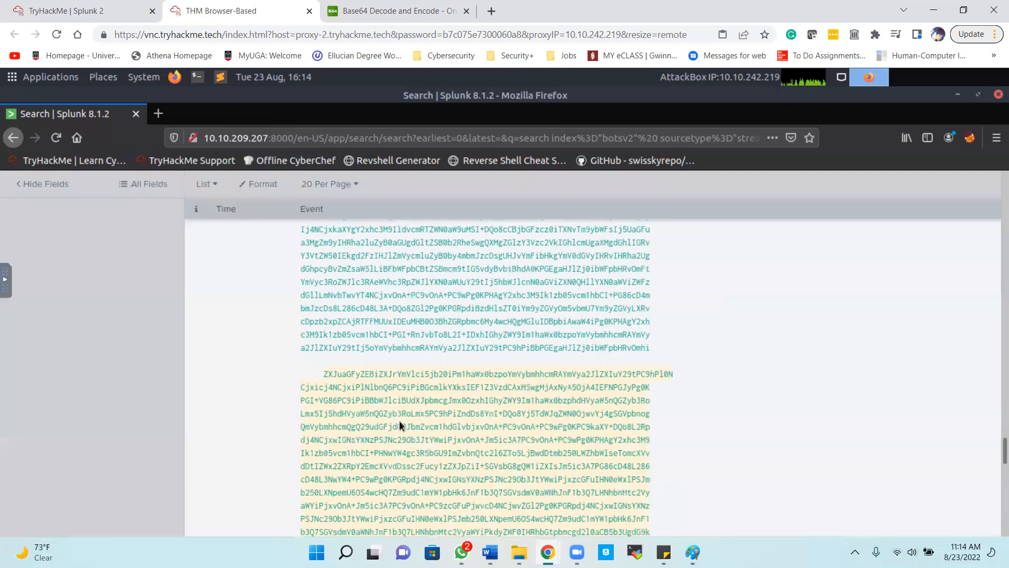
# - Copy the Base64 text of the fourth email's content_body, from below the boundary lines to the end of the encoded block
pyautogui.scroll(5, 399, 420)
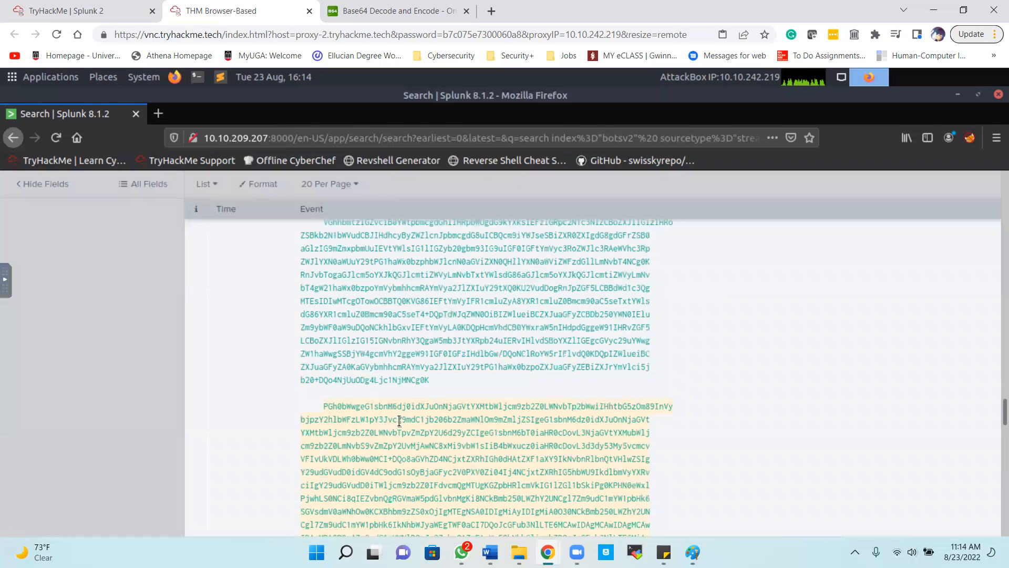
pyautogui.scroll(5, 399, 421)
pyautogui.scroll(-2, 400, 420)
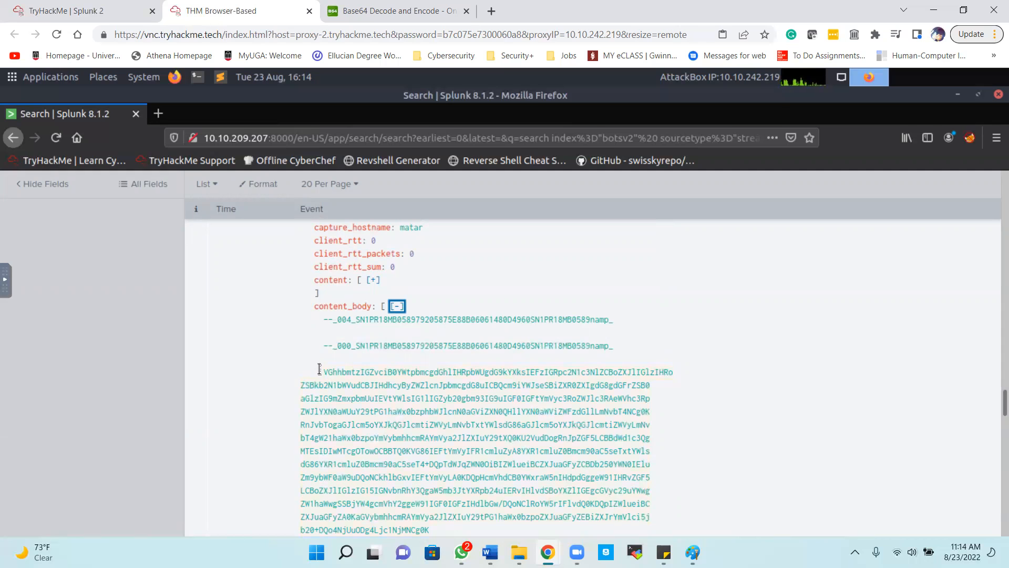
pyautogui.moveTo(322, 372); pyautogui.dragTo(471, 393)
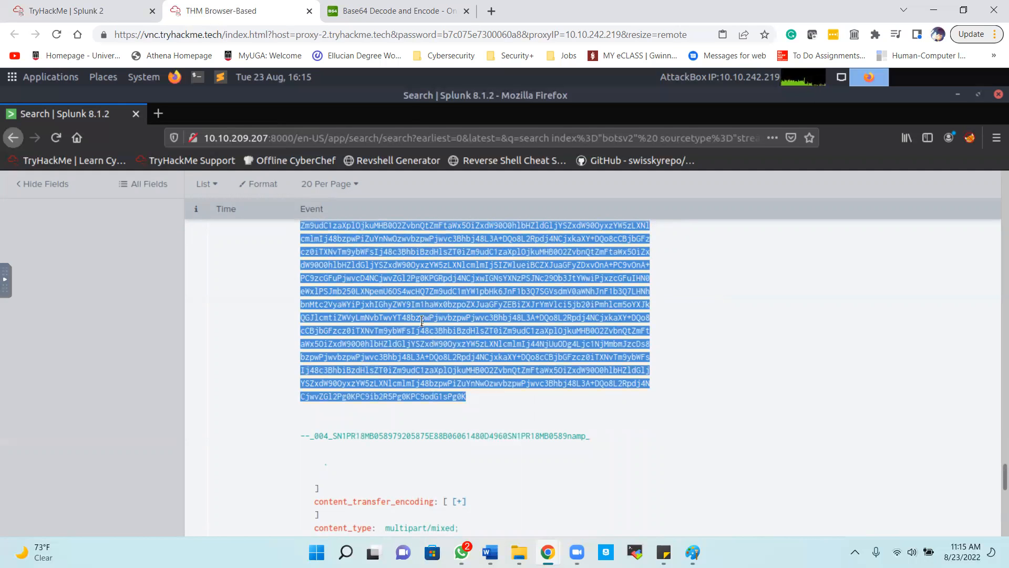
# - Switch to the Base64 Decode site, paste the copied email body and decode it with the UTF-8 character set
pyautogui.click(388, 16)
pyautogui.click(265, 333)
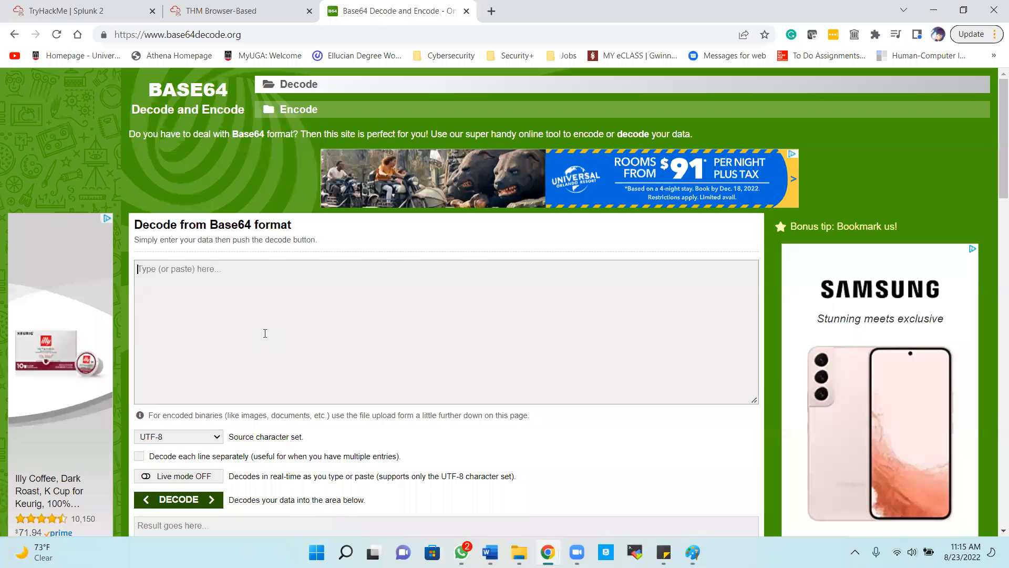
pyautogui.hotkey('ctrl', 'v')
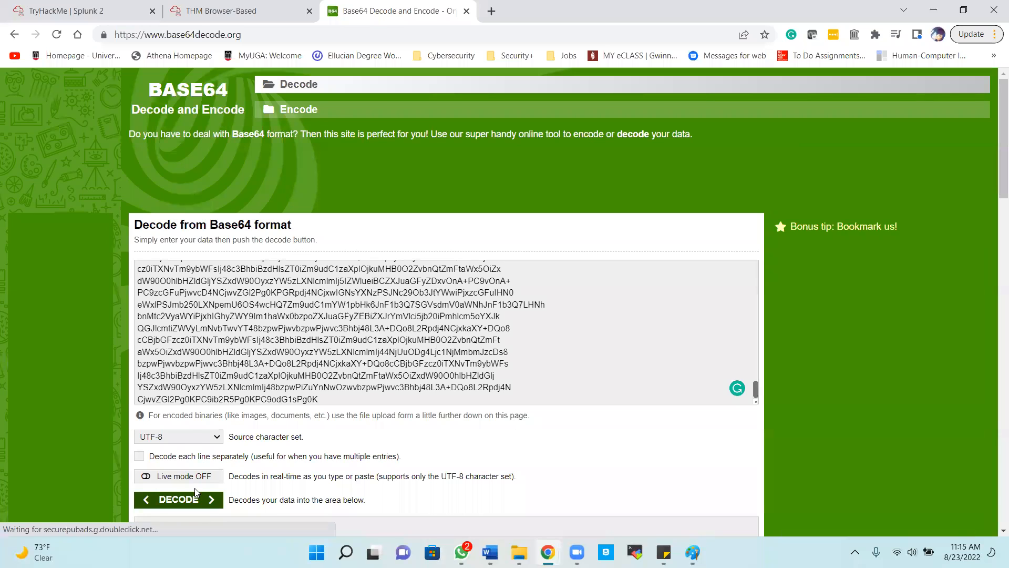
pyautogui.click(195, 499)
pyautogui.scroll(-10, 283, 314)
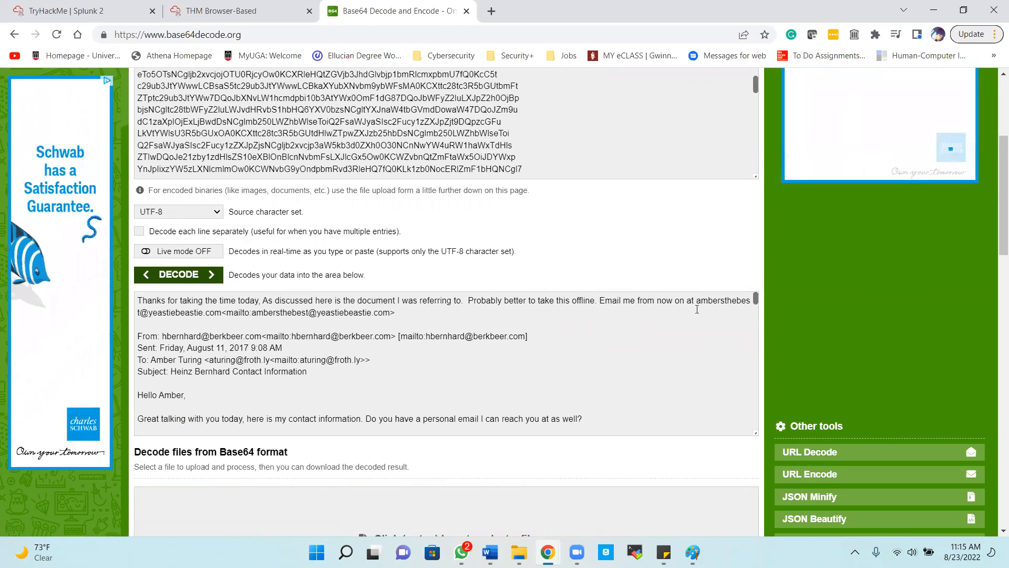
# - Copy the employee's personal email address from the decoded message and submit it as the last 100 series answer in TryHackMe
pyautogui.moveTo(697, 303); pyautogui.dragTo(223, 308)
pyautogui.hotkey('ctrl', 'c')
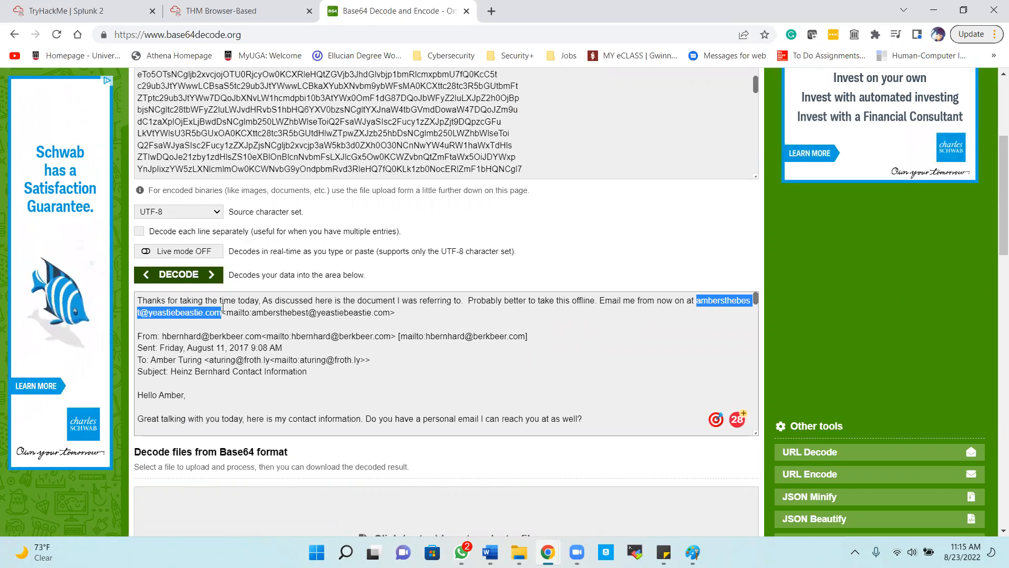
pyautogui.click(117, 21)
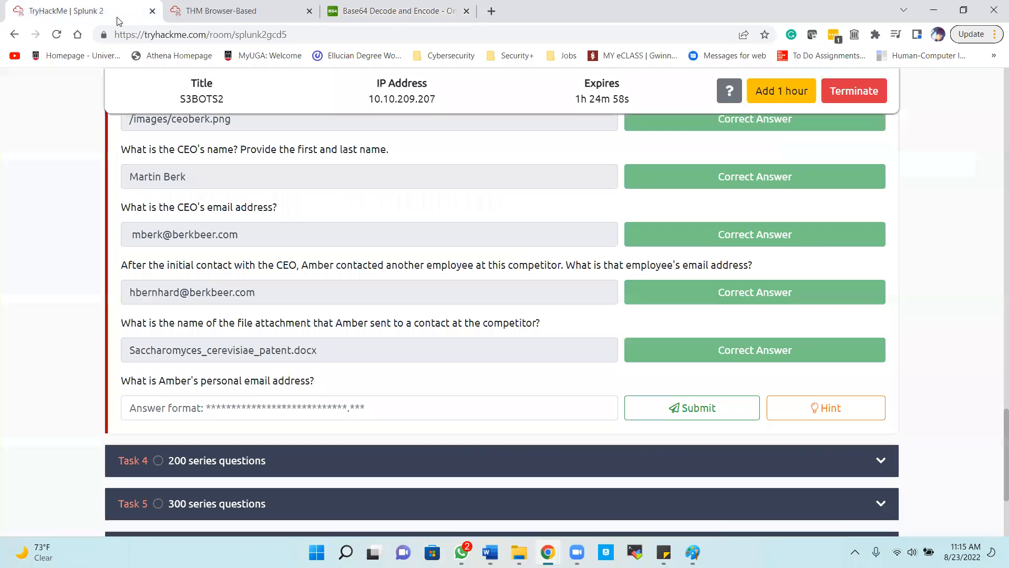
pyautogui.click(274, 395)
pyautogui.hotkey('ctrl', 'v')
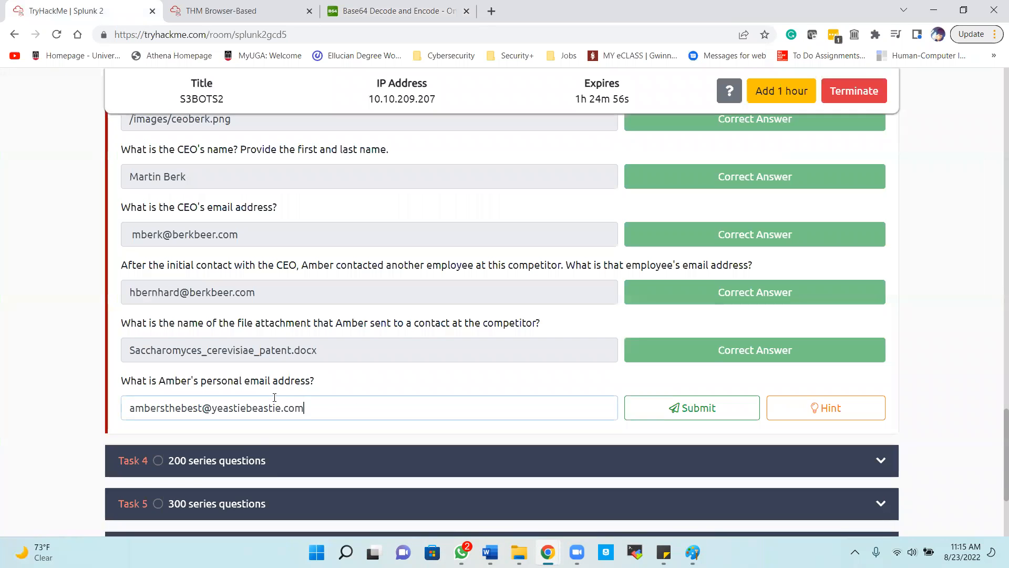
pyautogui.press('Return')
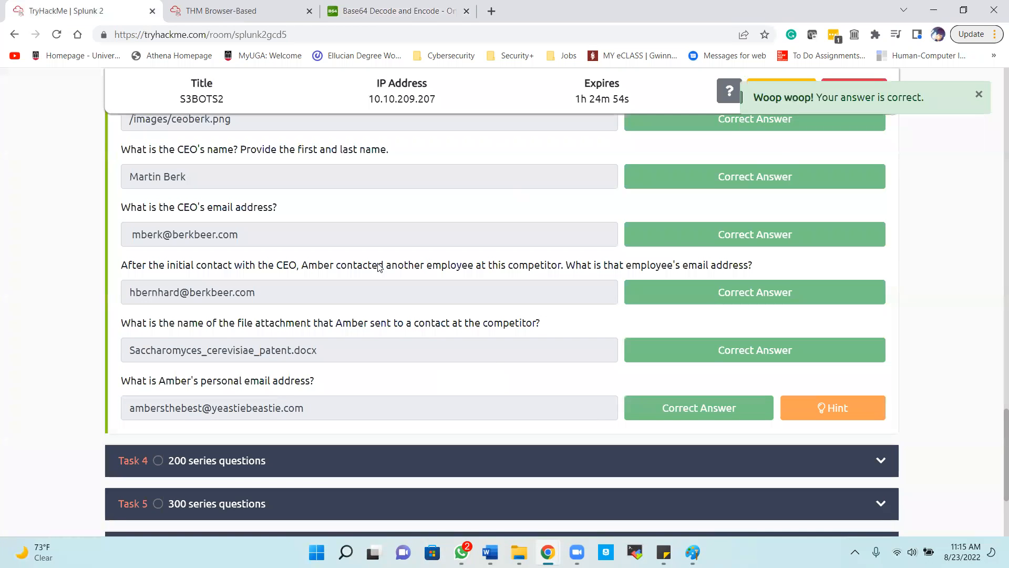
# - Review the 100 series questions, their guidance and the room's task list in TryHackMe
pyautogui.scroll(4, 362, 270)
pyautogui.scroll(-5, 362, 270)
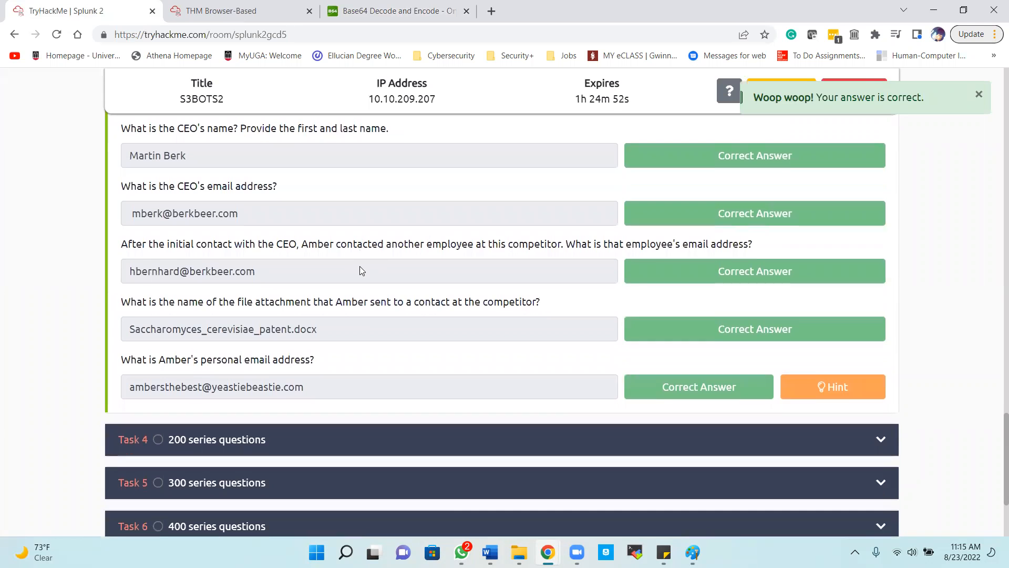
pyautogui.scroll(5, 305, 310)
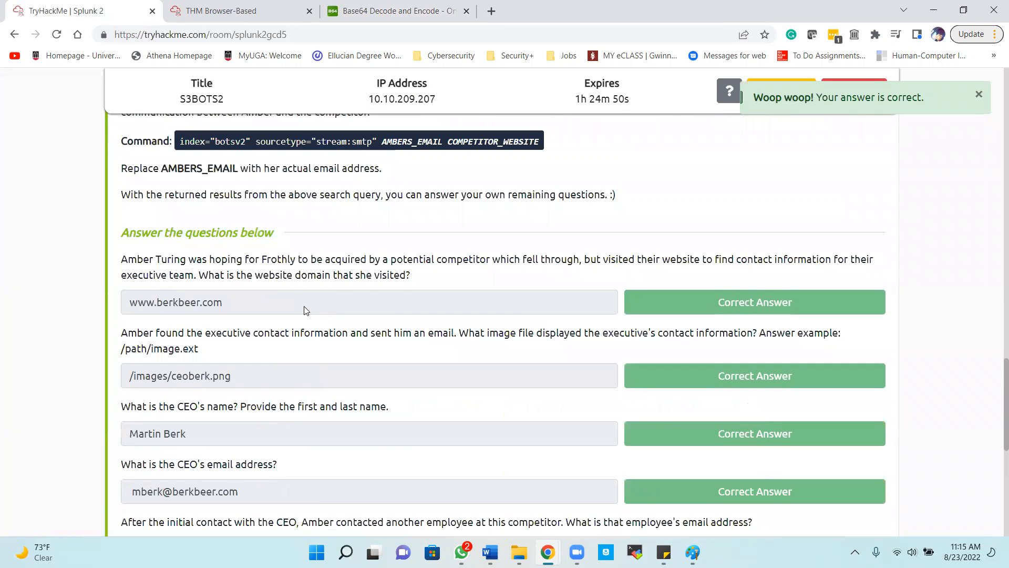
pyautogui.scroll(8, 305, 310)
pyautogui.scroll(15, 305, 308)
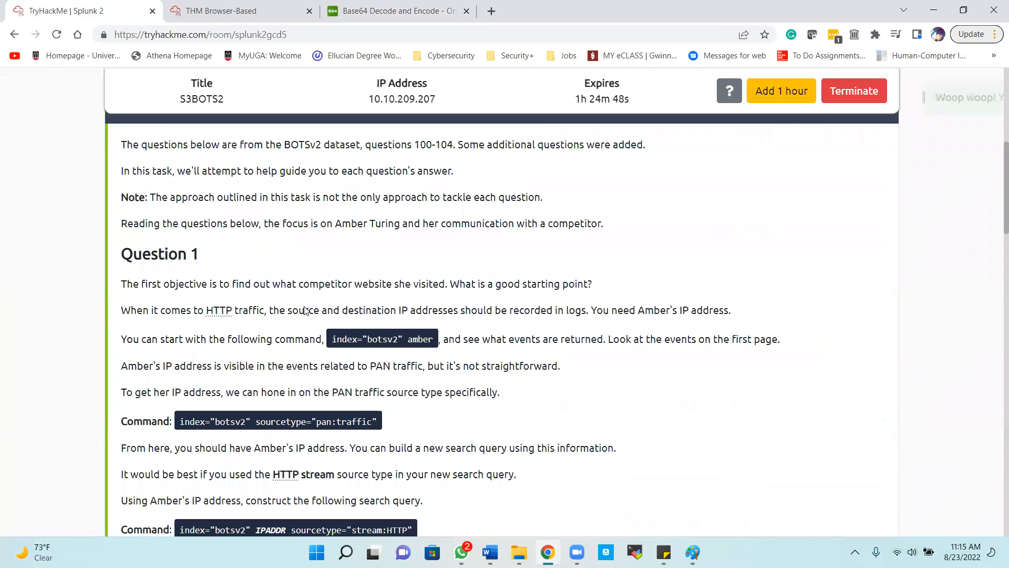
pyautogui.click(279, 312)
pyautogui.click(250, 309)
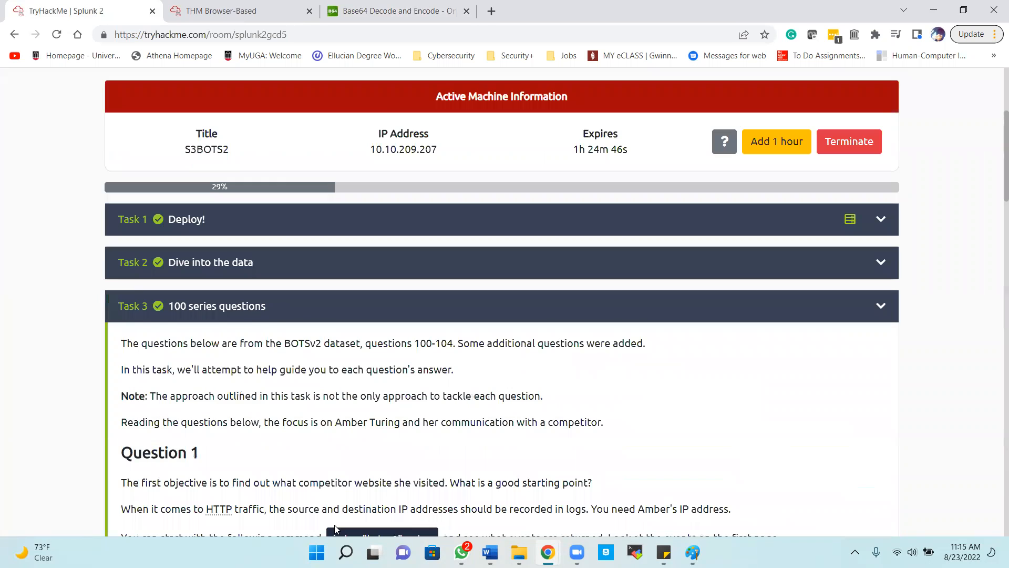
pyautogui.scroll(-15, 310, 313)
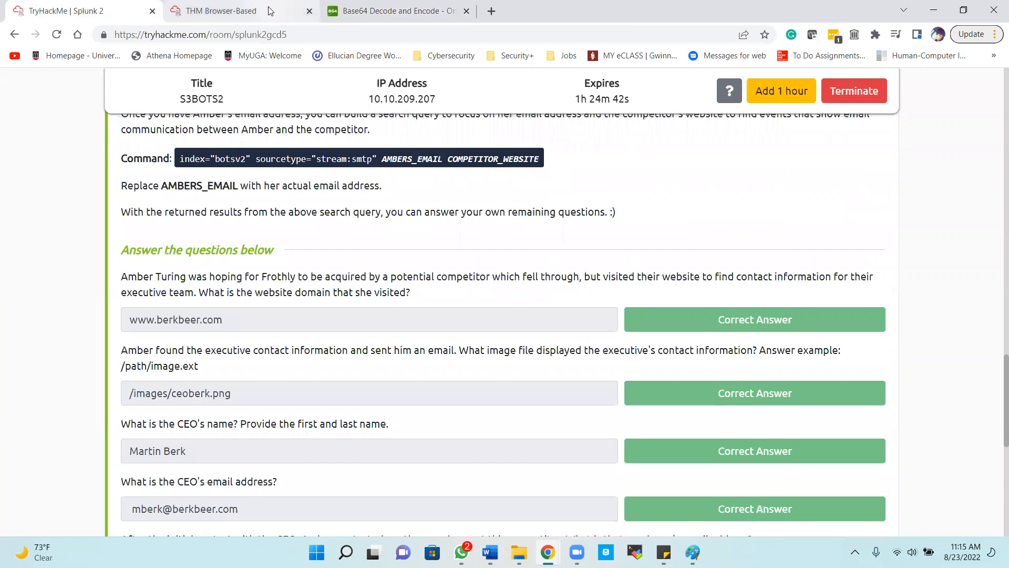
# - Return to the Splunk search results and look back through the fourth event's encoded body to the third email event
pyautogui.click(237, 11)
pyautogui.click(110, 331)
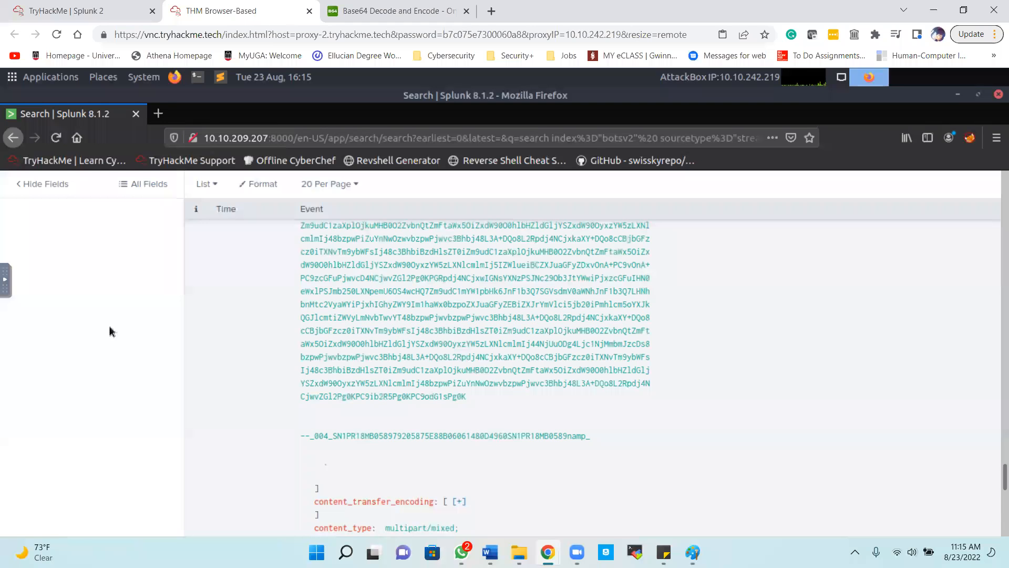
pyautogui.scroll(5, 270, 323)
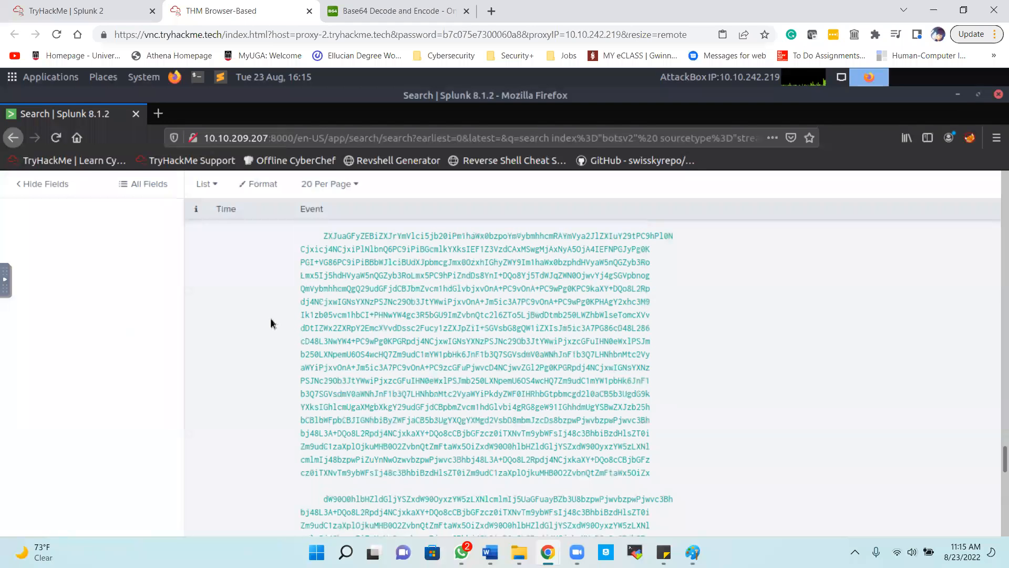
pyautogui.scroll(5, 270, 318)
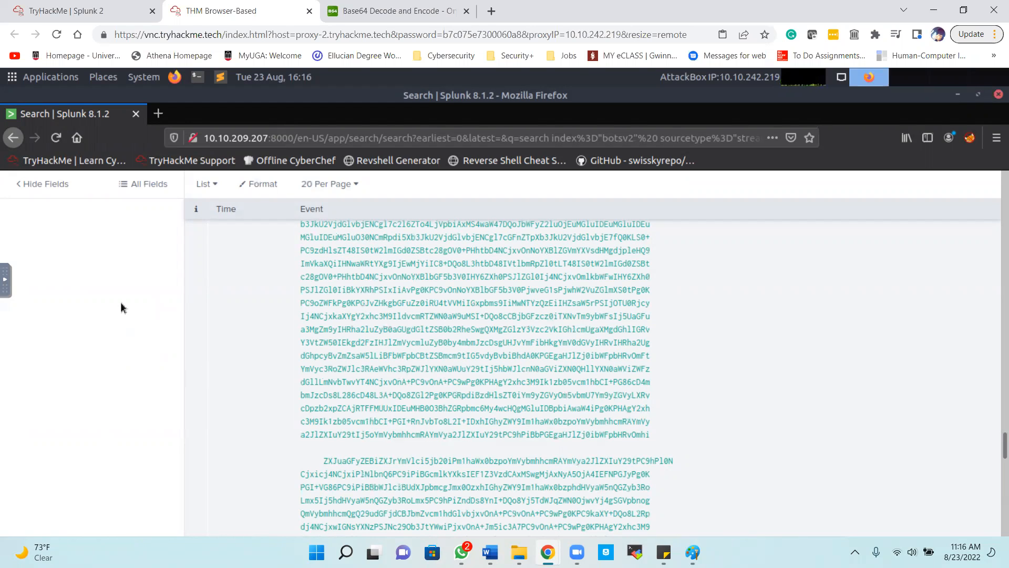
pyautogui.scroll(3, 273, 257)
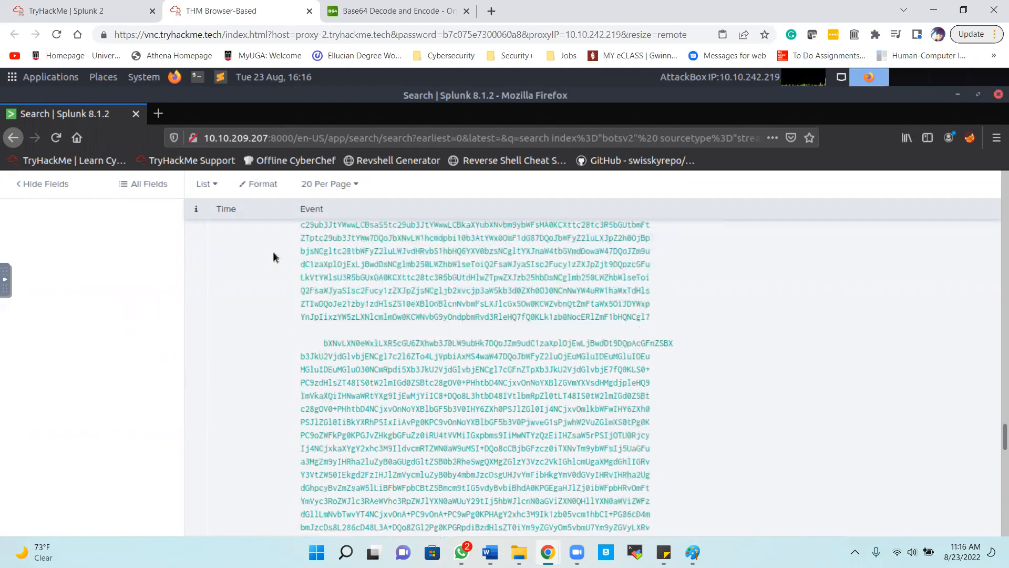
pyautogui.scroll(8, 273, 257)
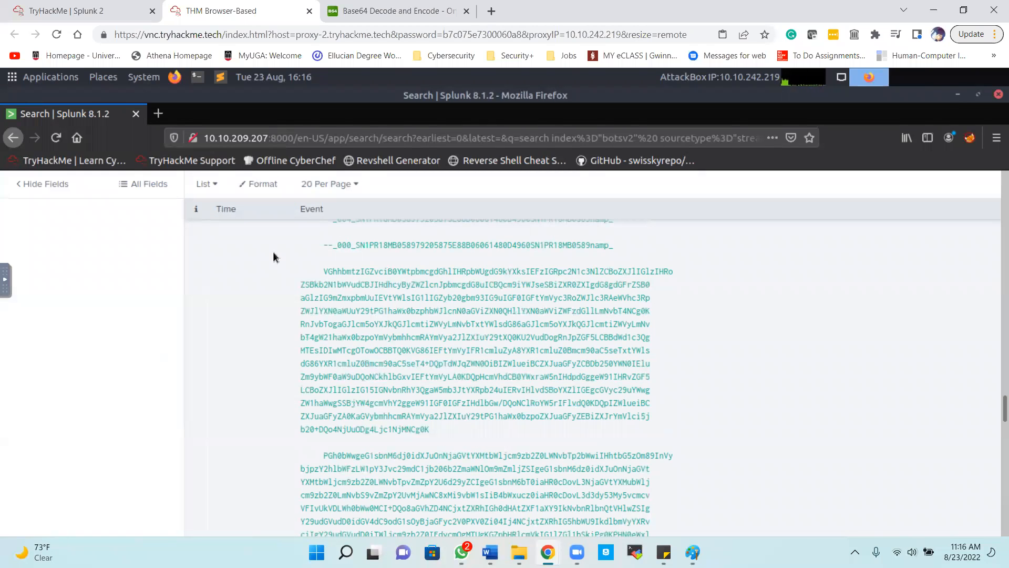
pyautogui.scroll(10, 135, 333)
pyautogui.scroll(5, 135, 339)
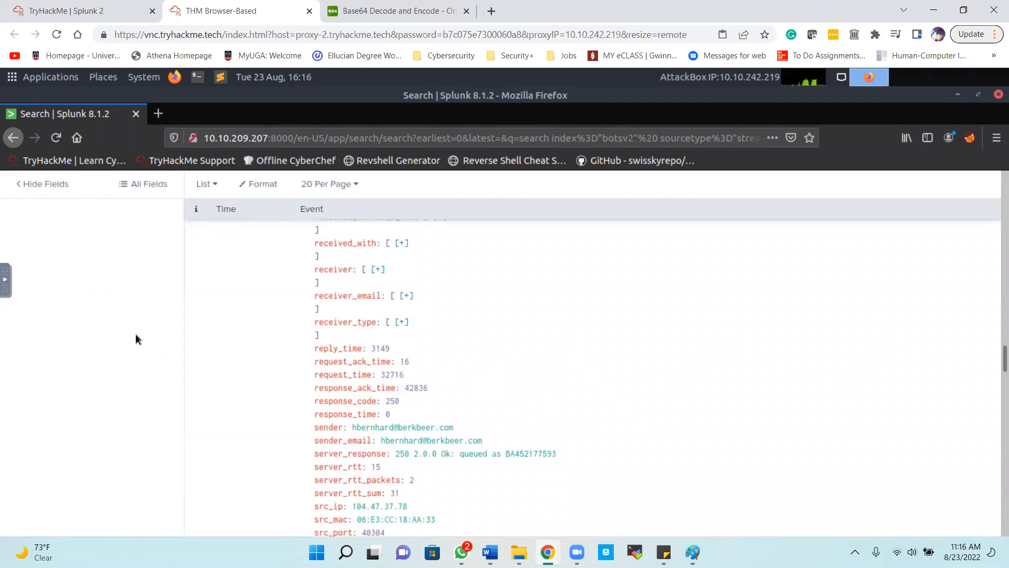